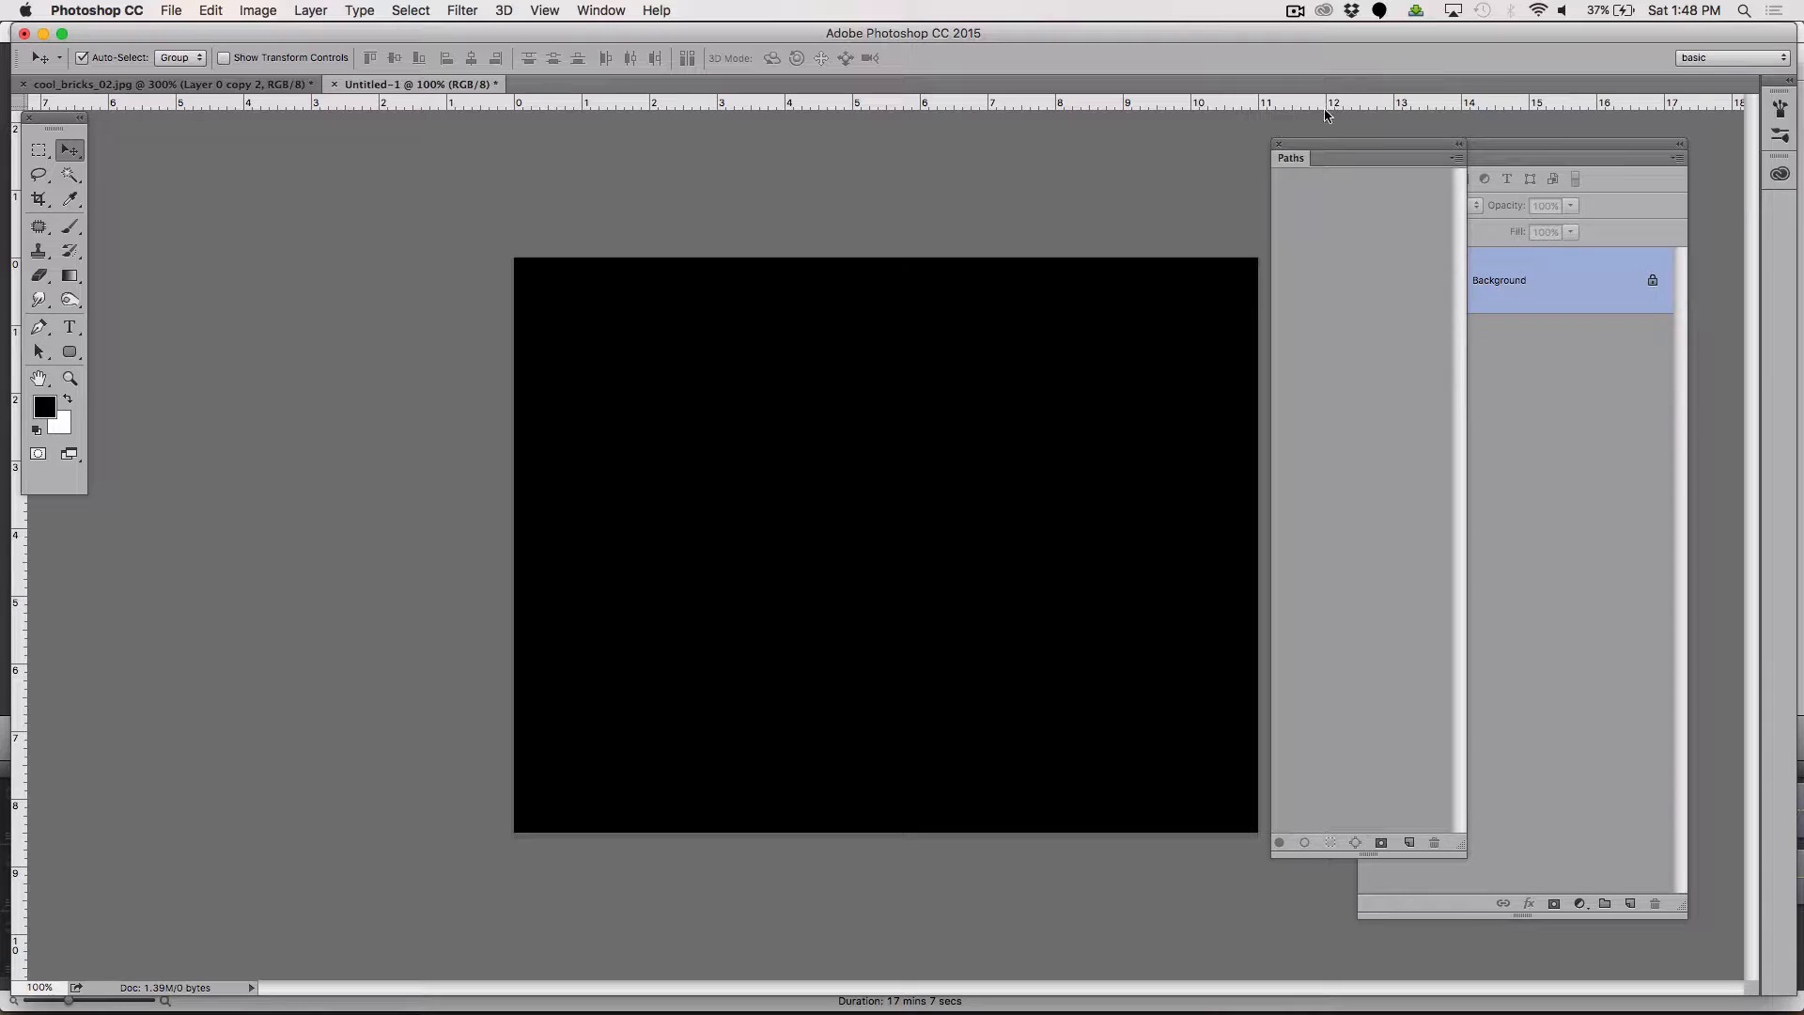
Step: Dock the floating Paths panel into the same group as the Layers panel
{"action": "left_click_drag", "start_coordinate": [1287, 156], "coordinate": [1430, 159]}
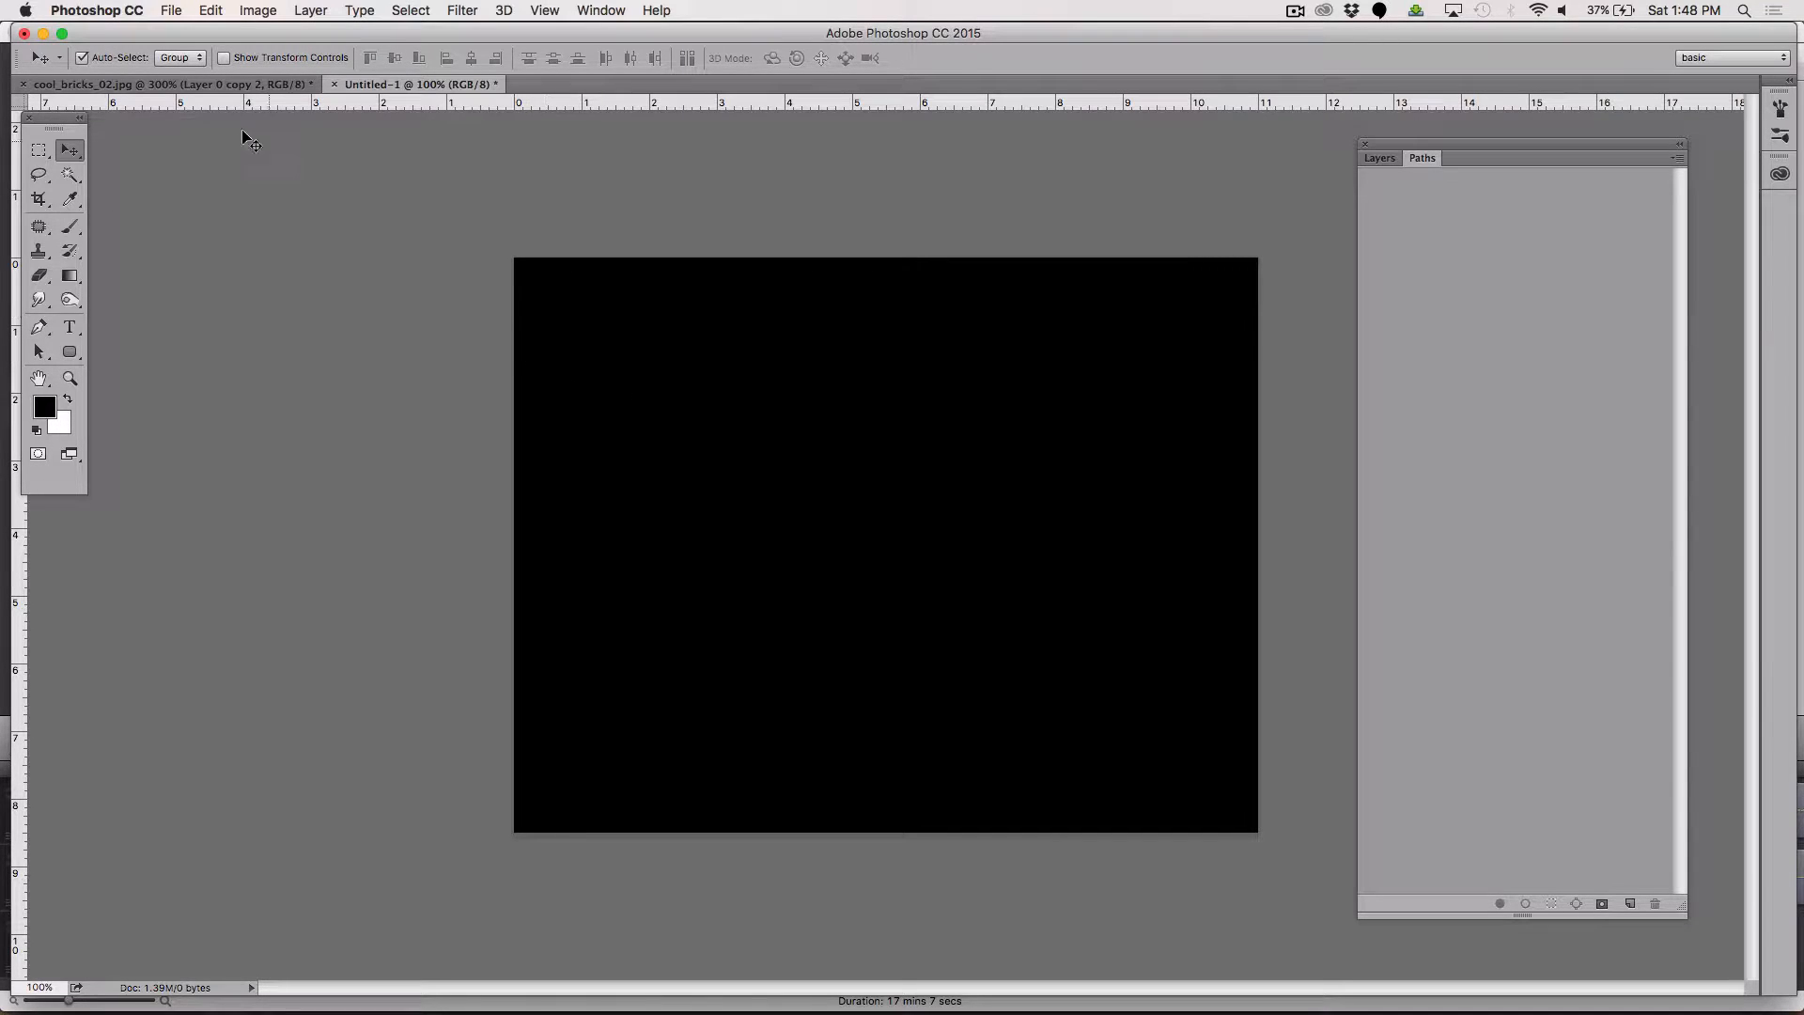
{"action": "left_click", "coordinate": [188, 10]}
{"action": "left_click", "coordinate": [189, 11]}
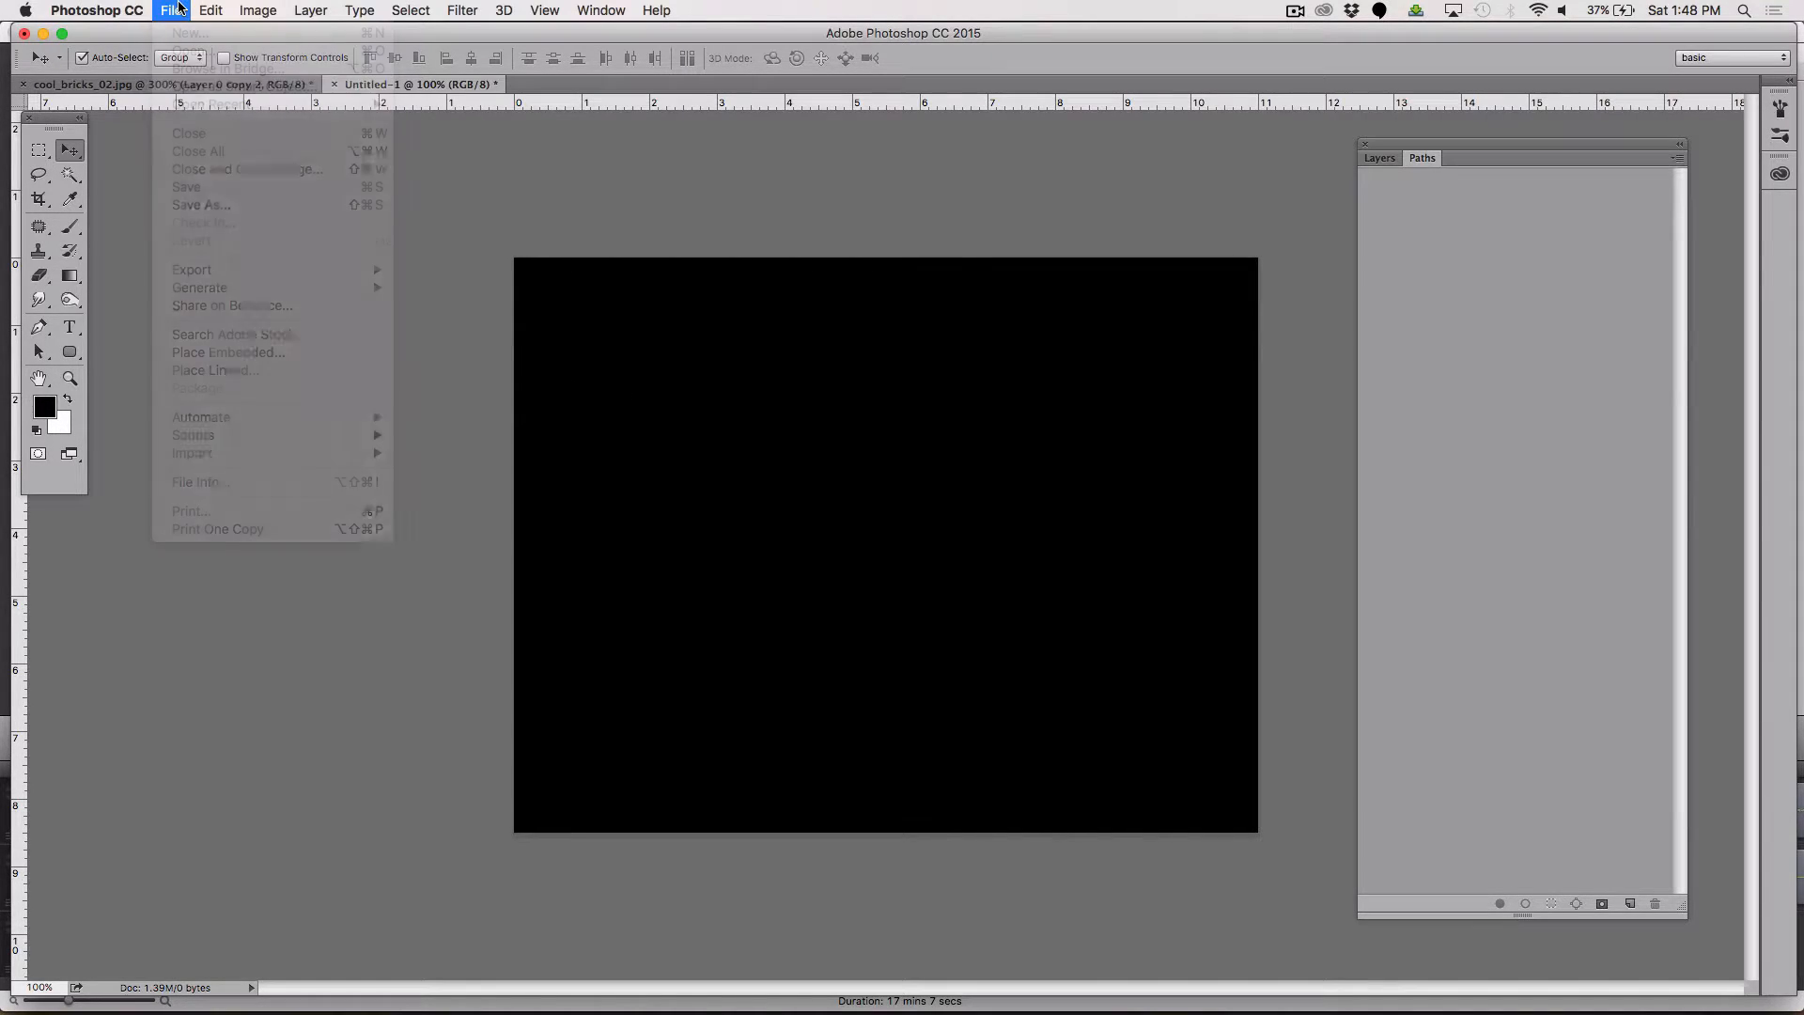
Step: Select the whole canvas, fill it with Black in Normal mode at 100% opacity, and deselect
{"action": "left_click", "coordinate": [396, 10]}
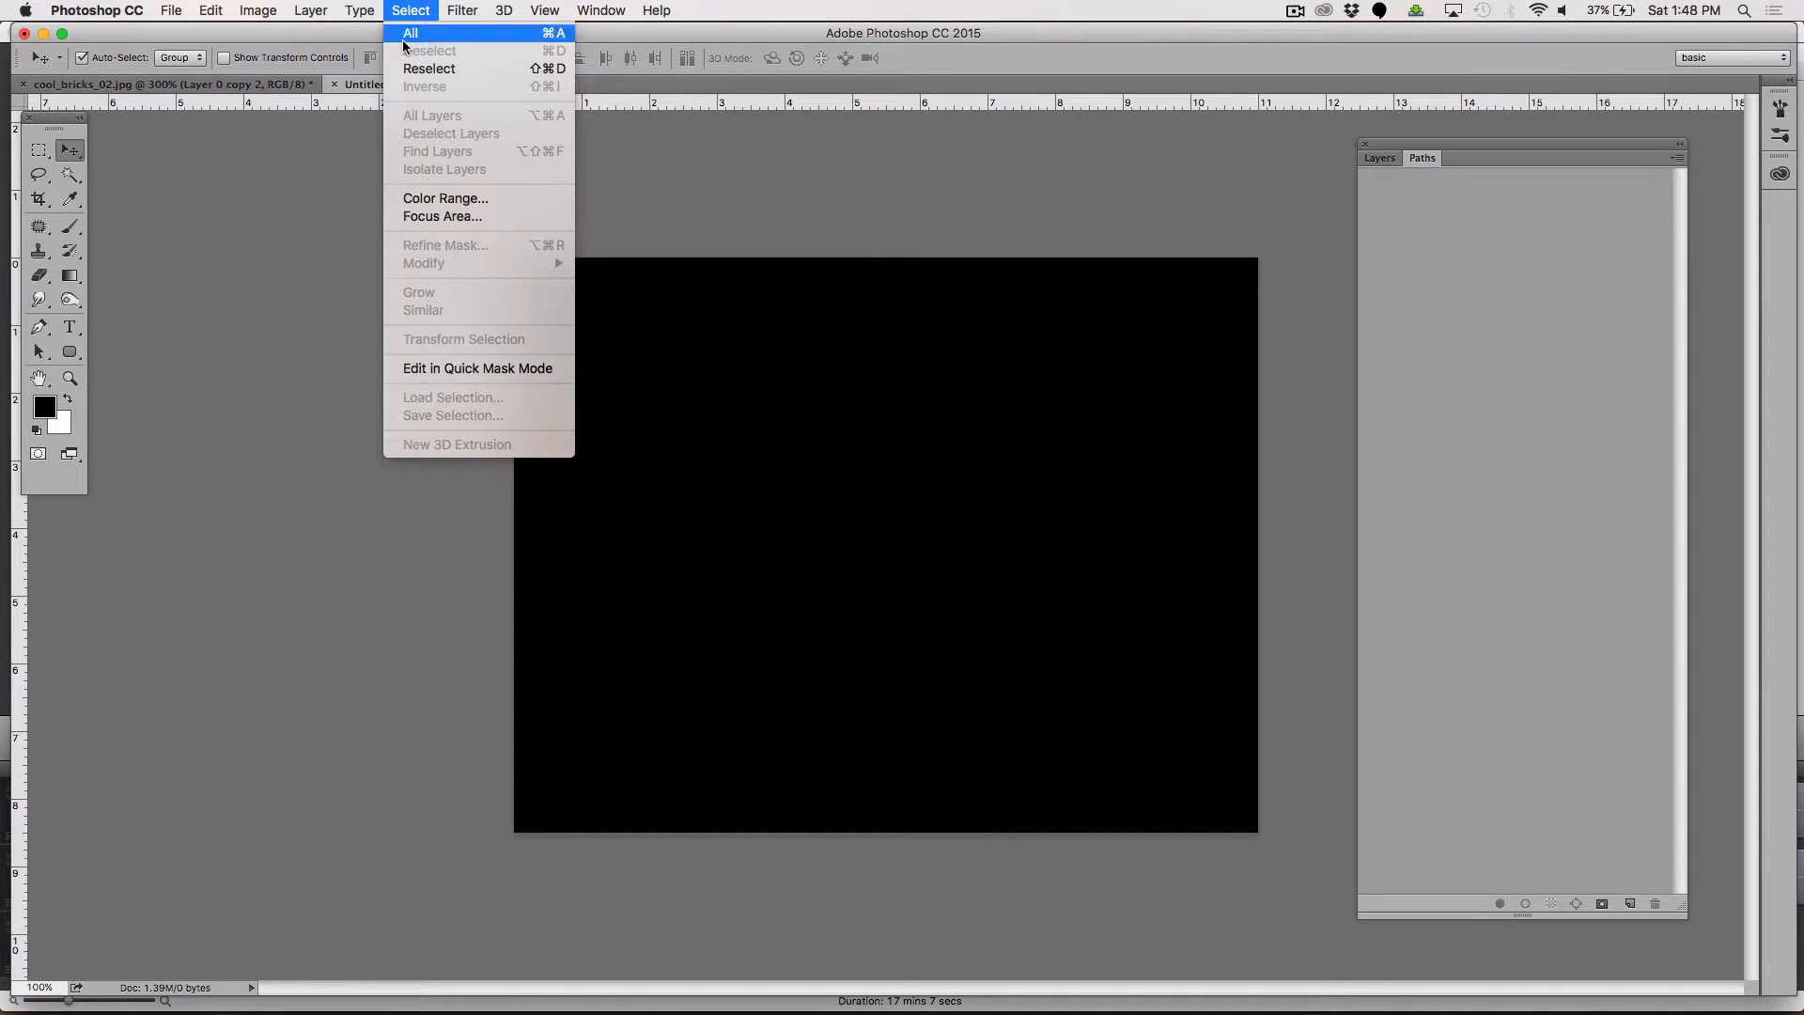
{"action": "left_click", "coordinate": [410, 34]}
{"action": "left_click", "coordinate": [219, 11]}
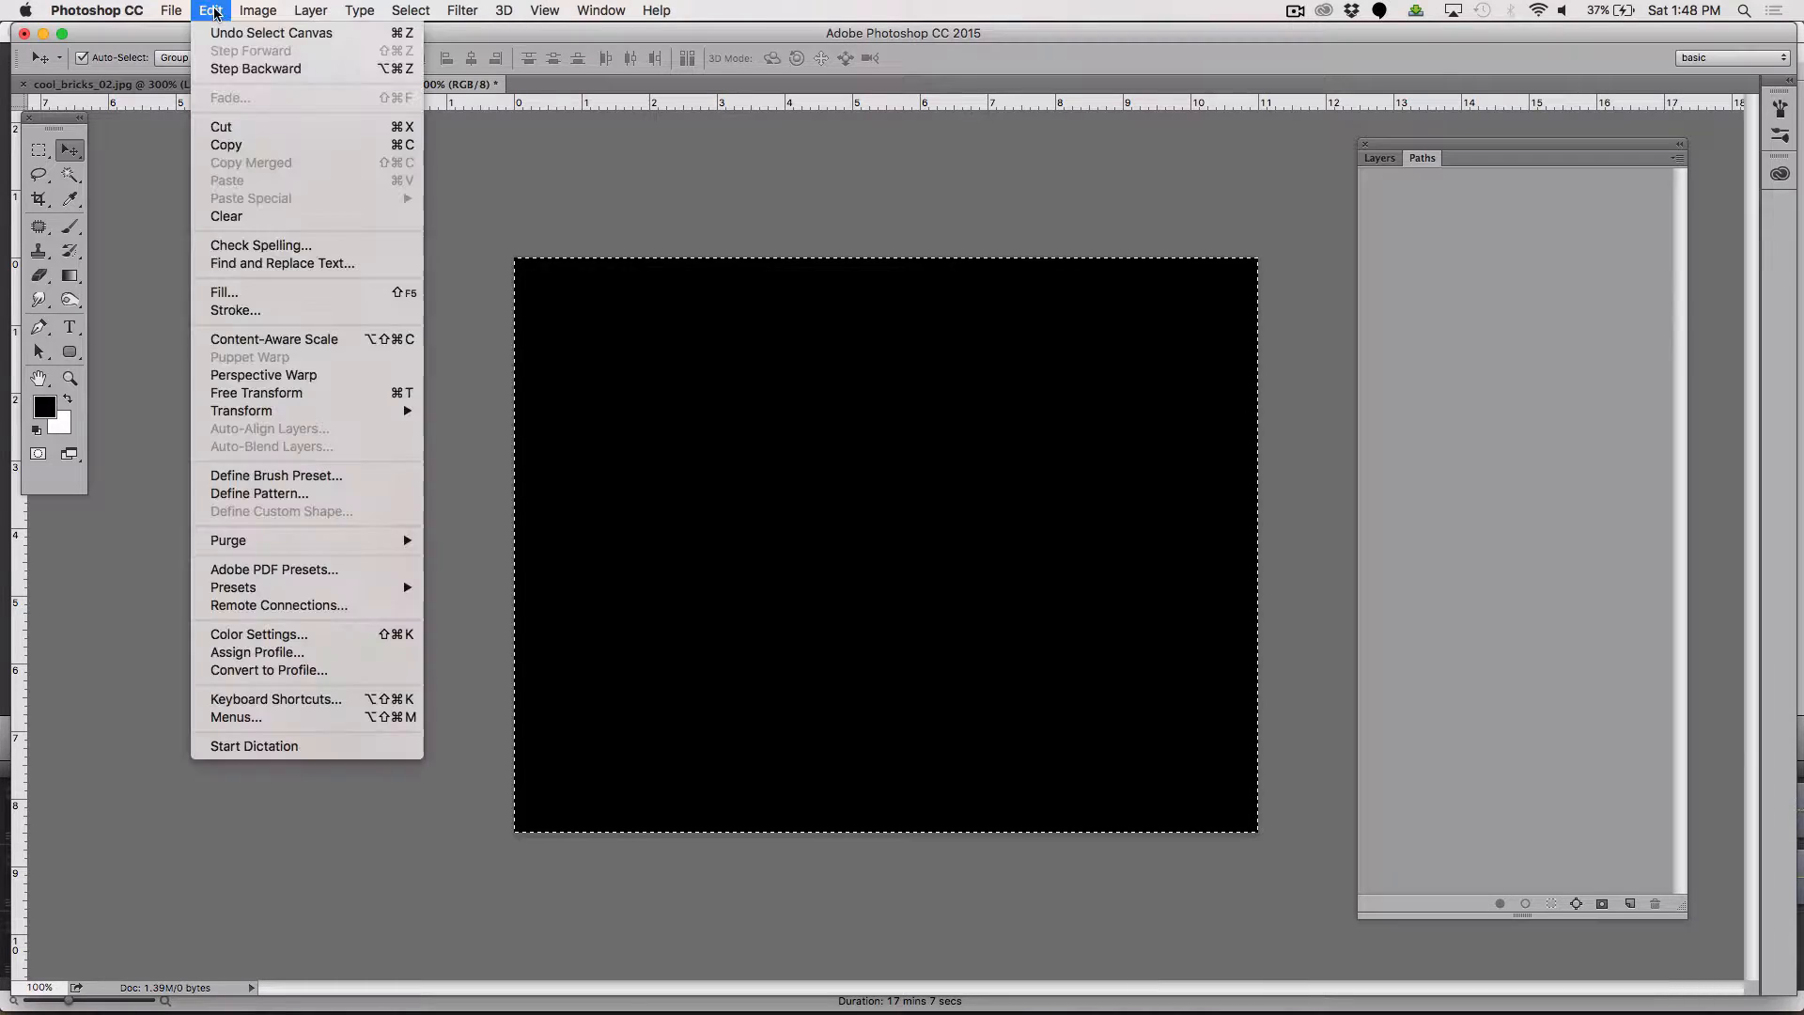
{"action": "left_click", "coordinate": [246, 292]}
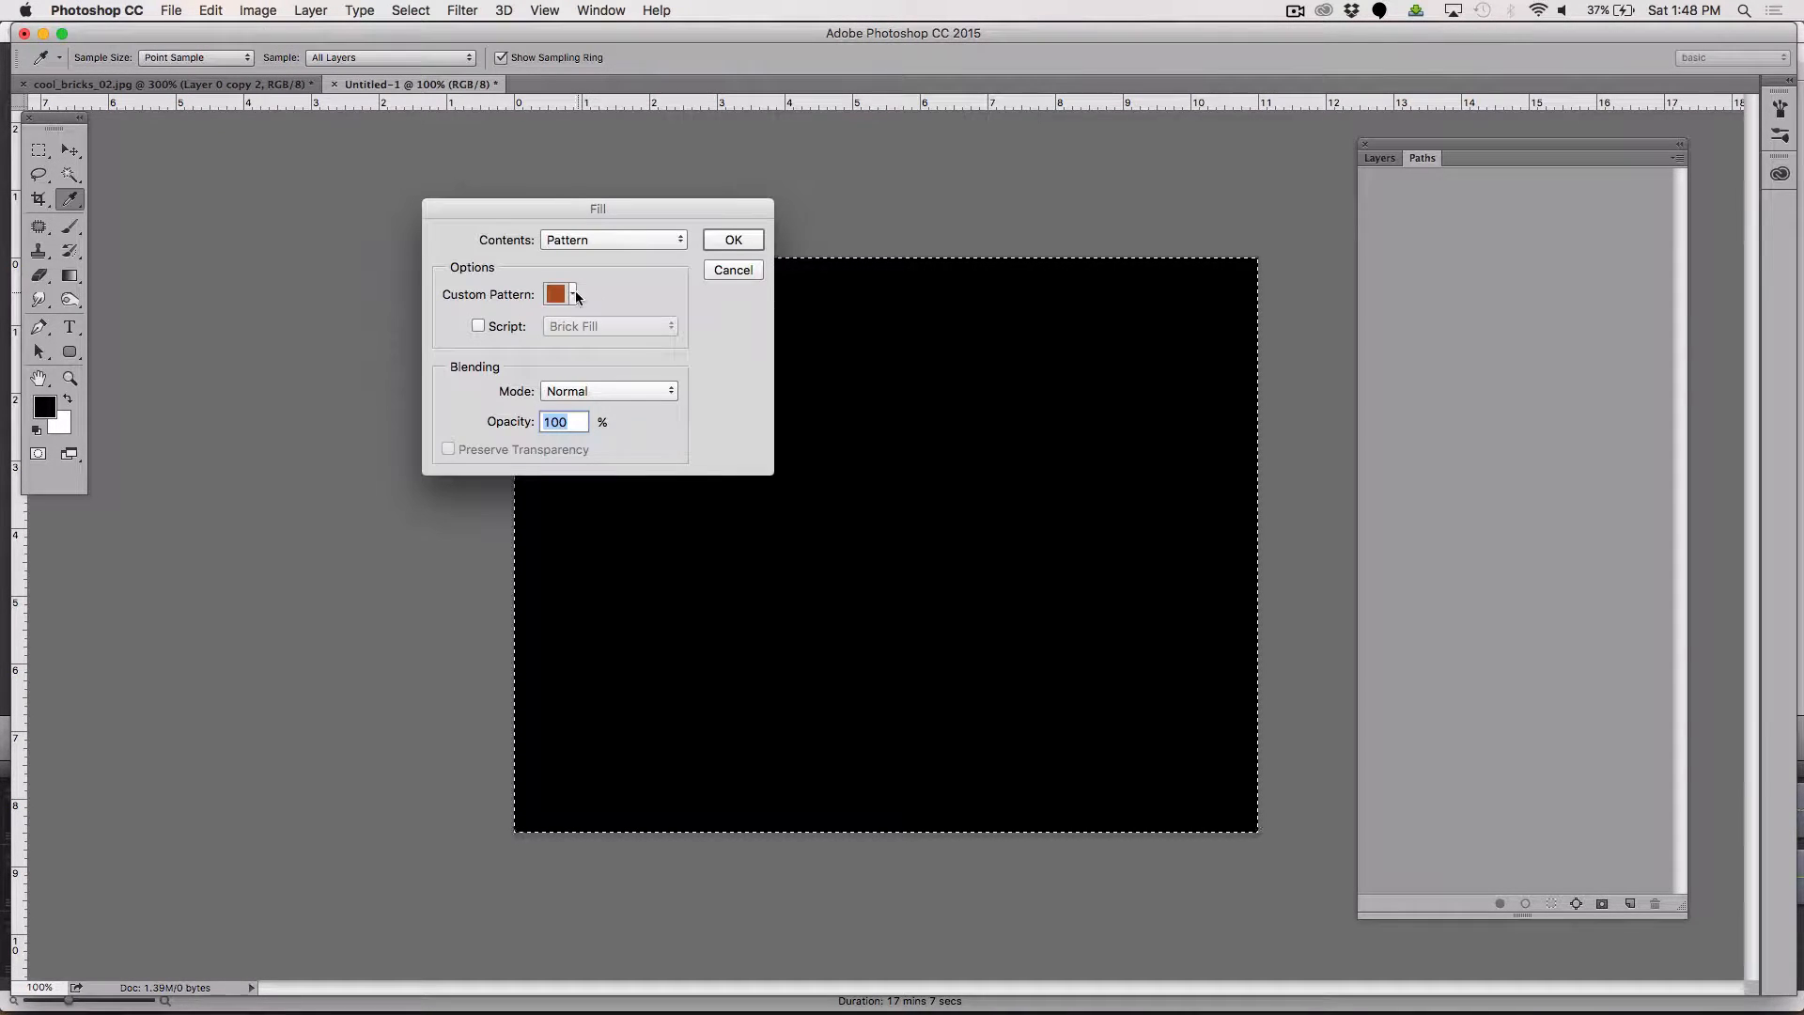
{"action": "left_click", "coordinate": [593, 241]}
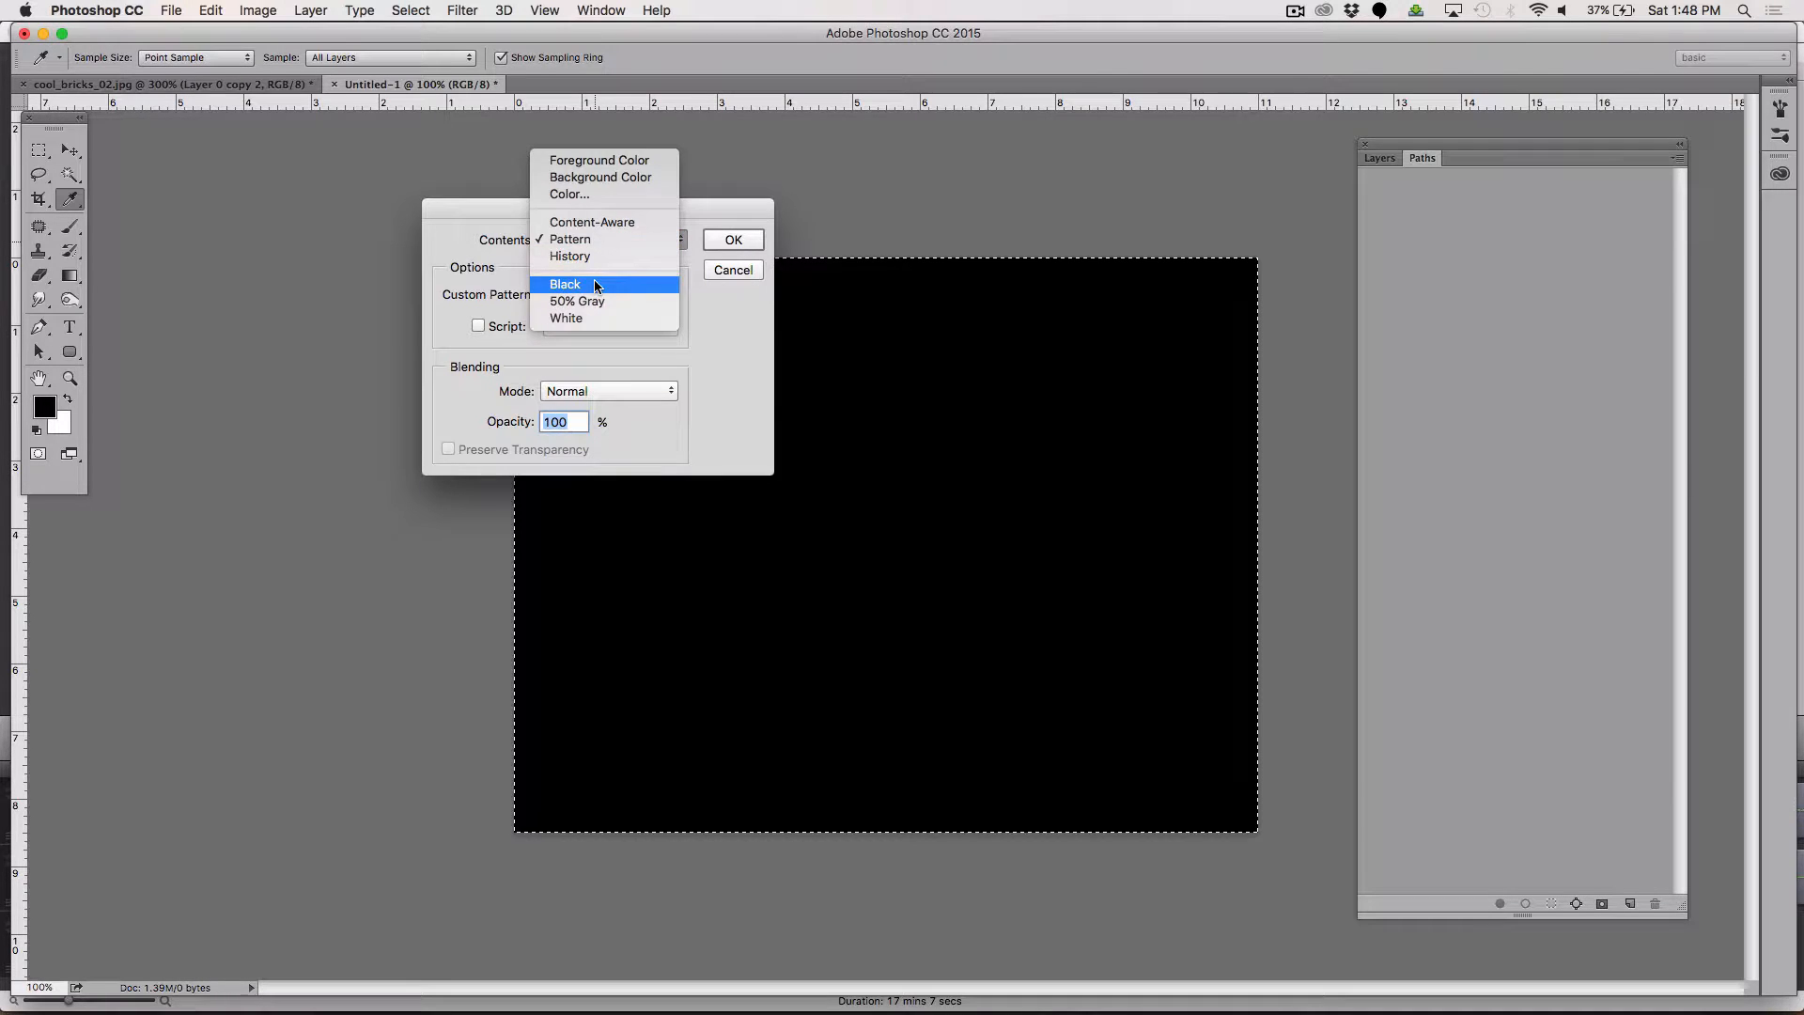
{"action": "left_click", "coordinate": [596, 285]}
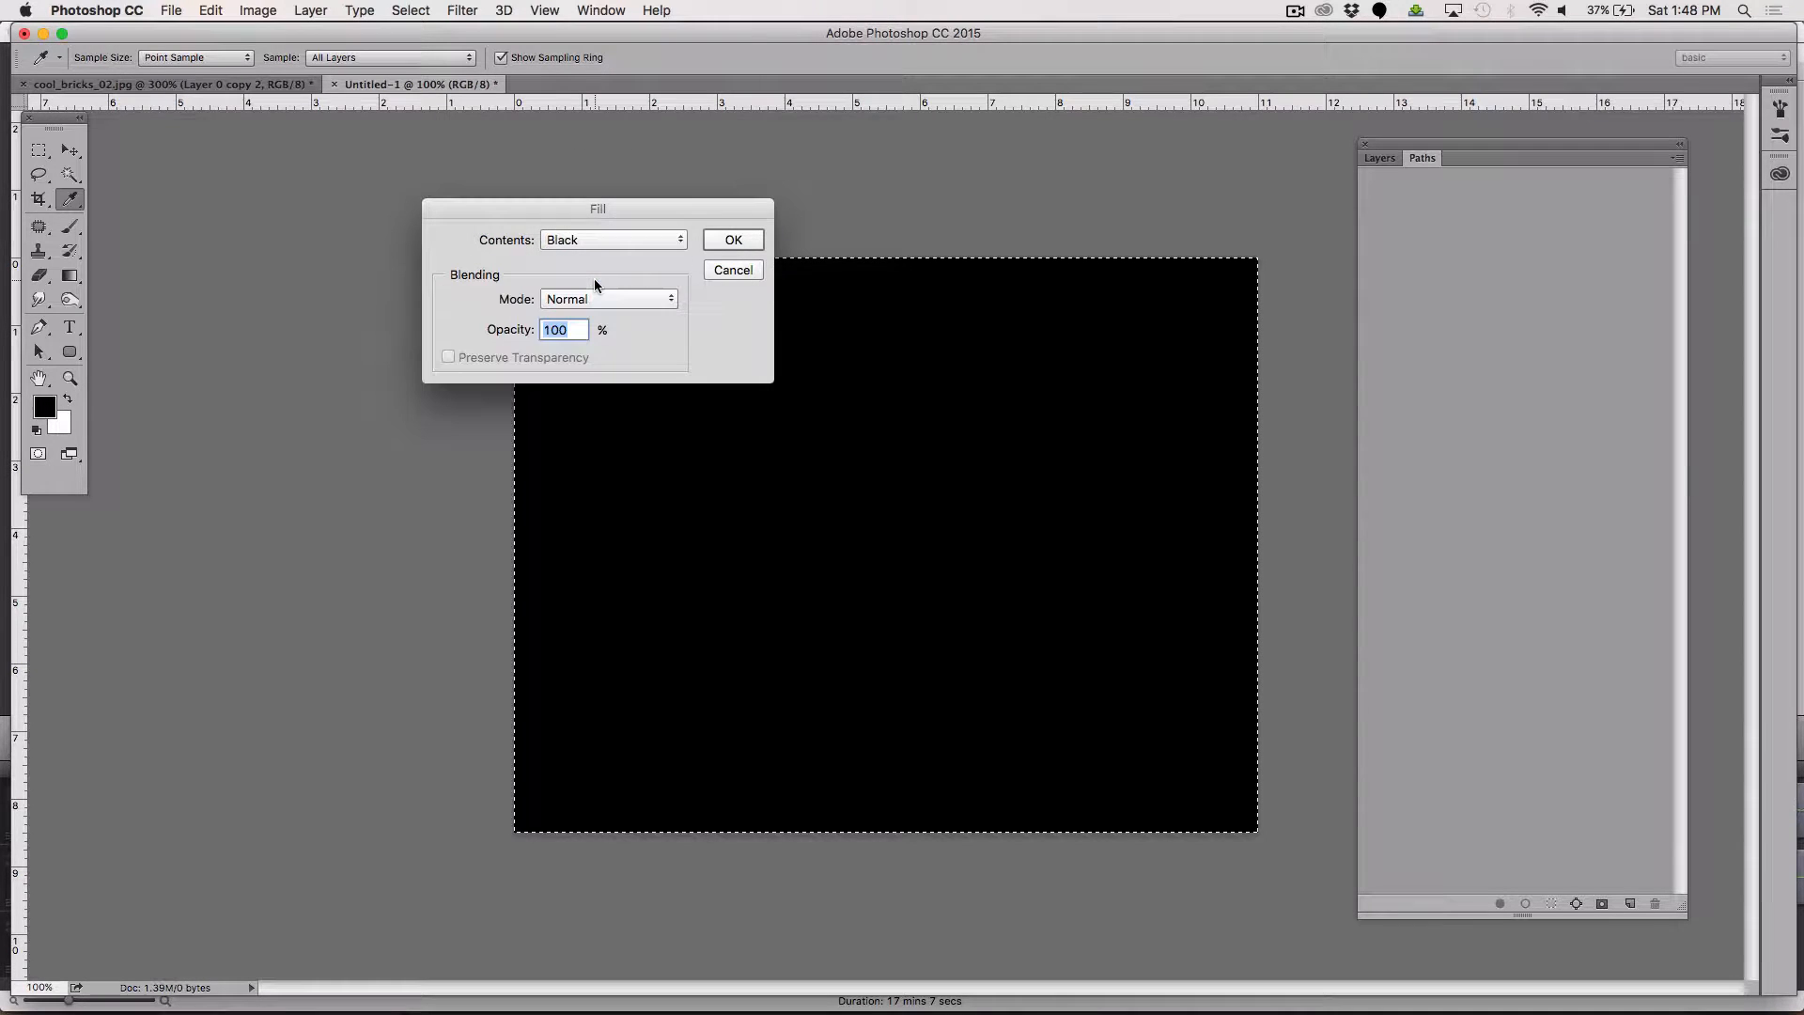
{"action": "left_click", "coordinate": [749, 242]}
{"action": "key", "text": "v"}
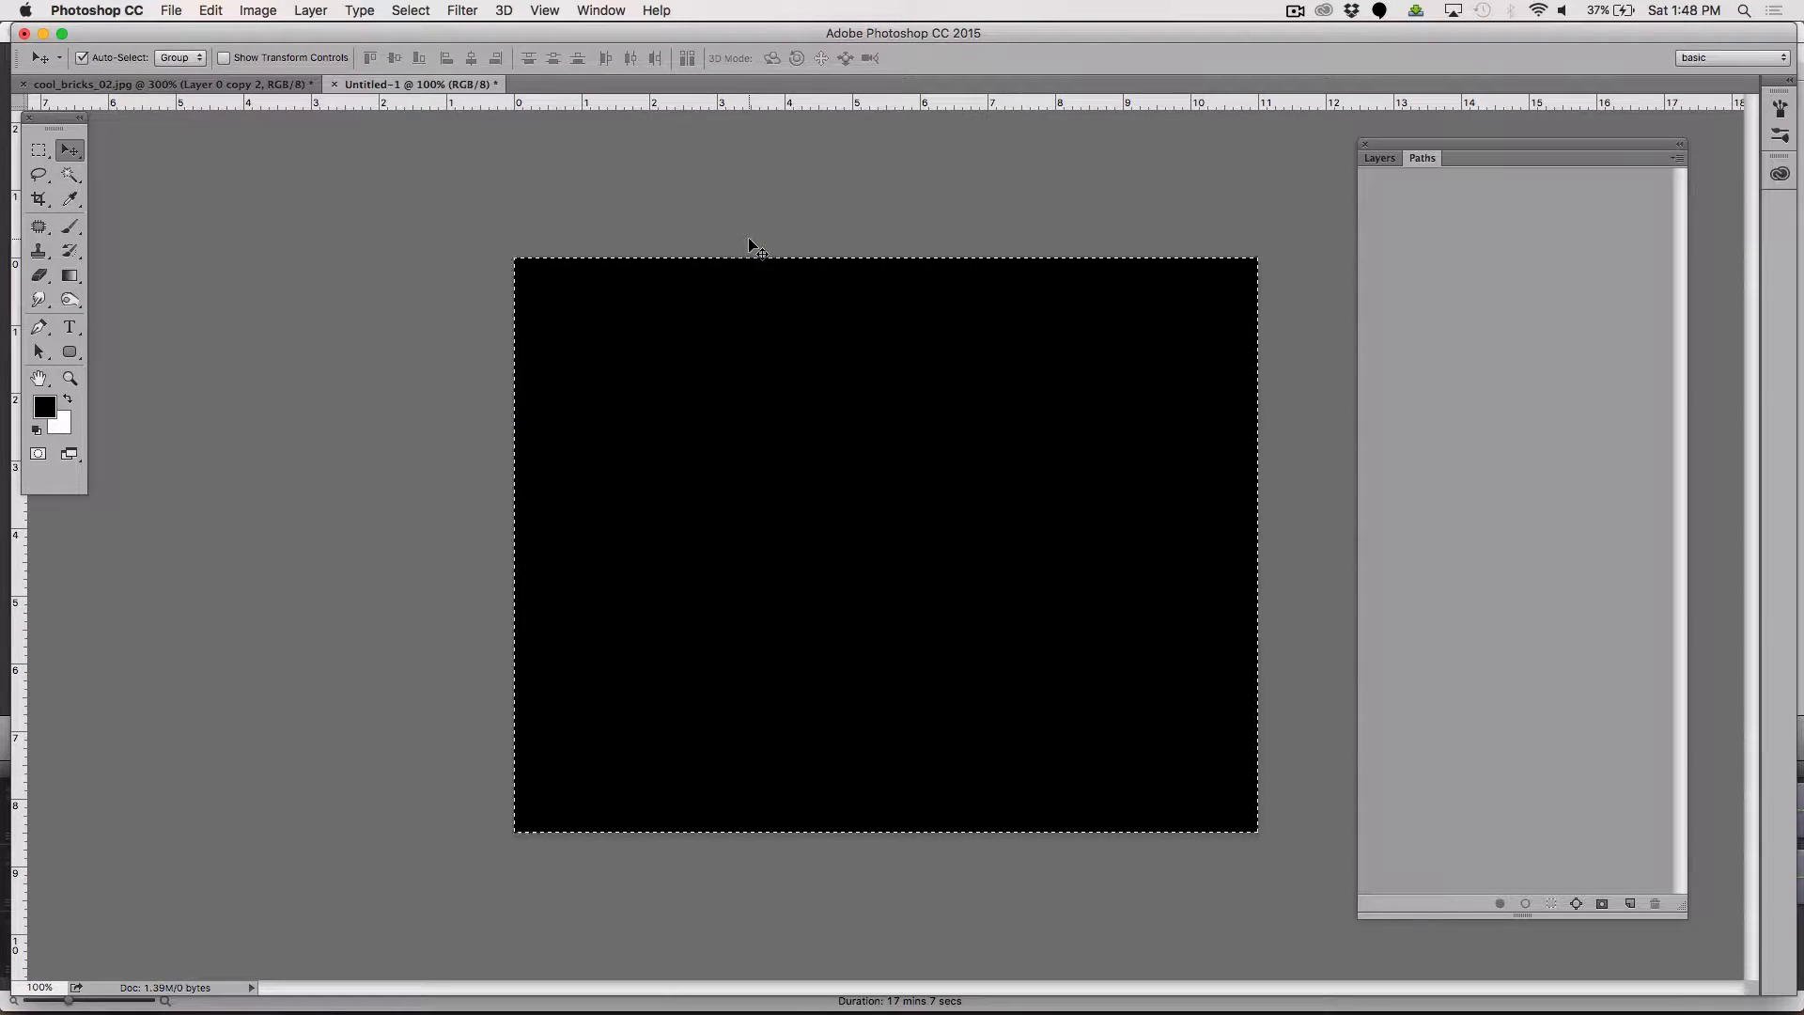
{"action": "key", "text": "super+d"}
{"action": "left_click", "coordinate": [1294, 11]}
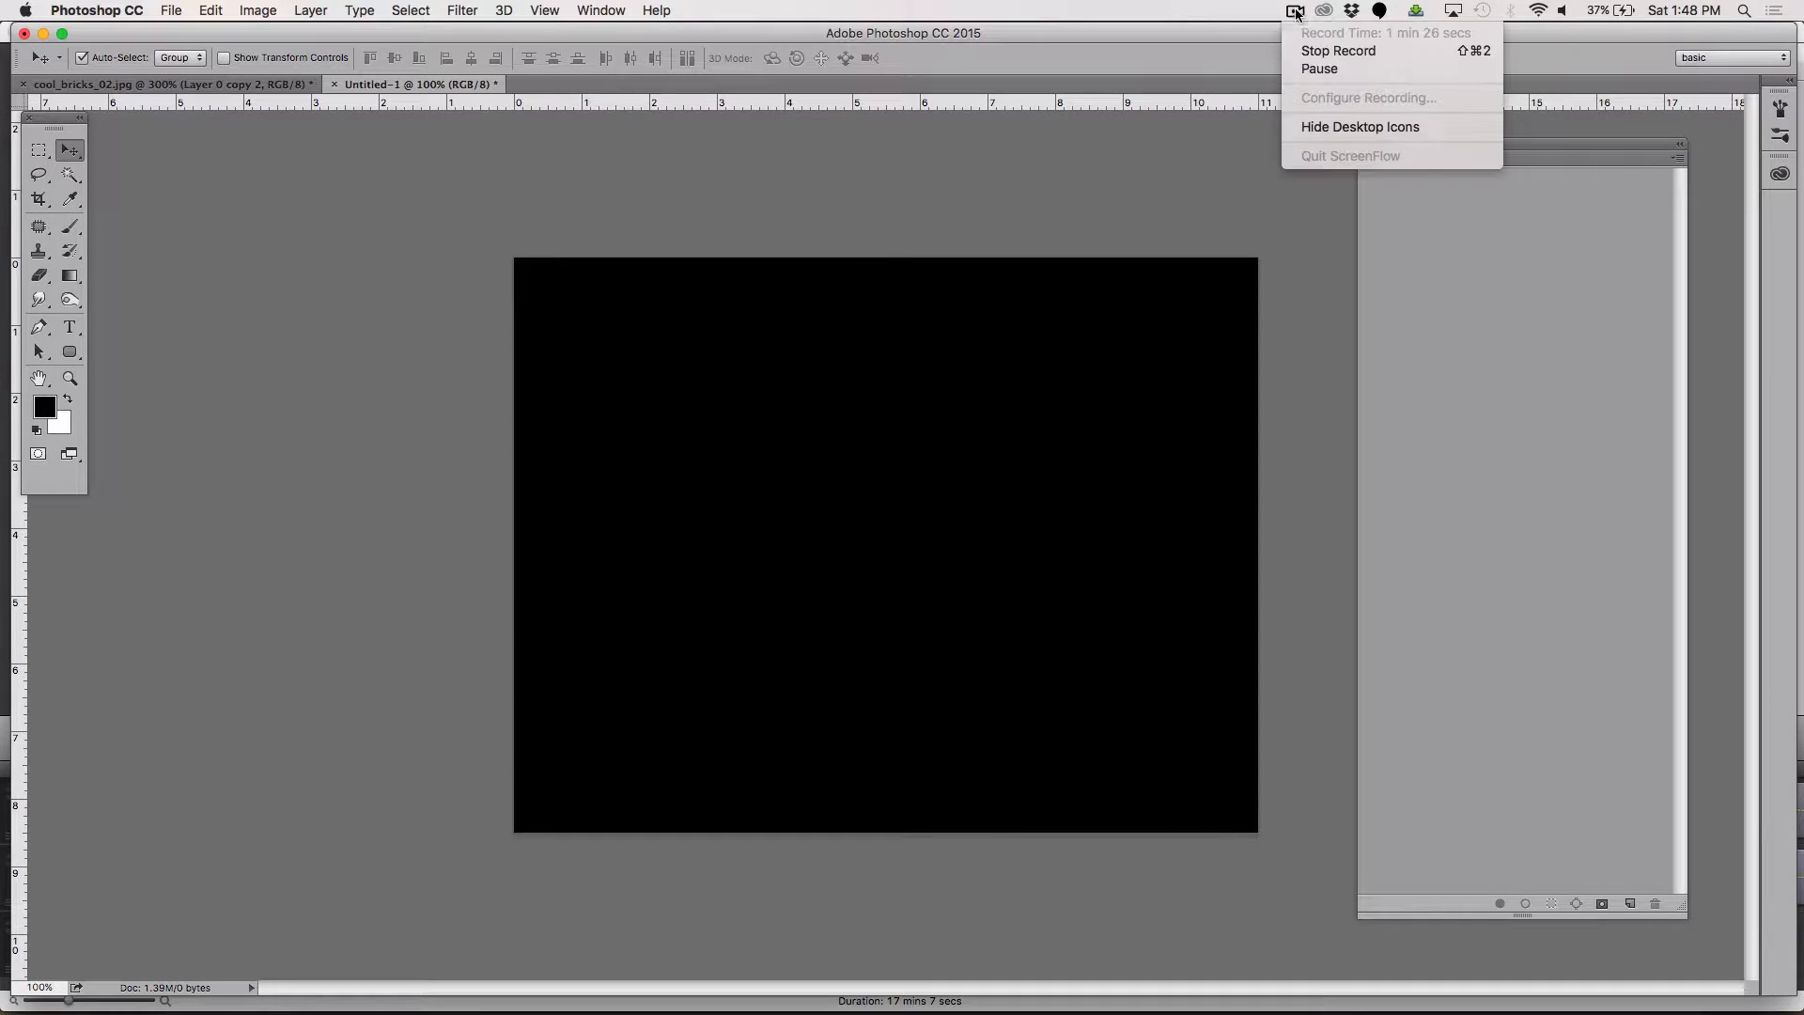
{"action": "left_click", "coordinate": [1310, 70]}
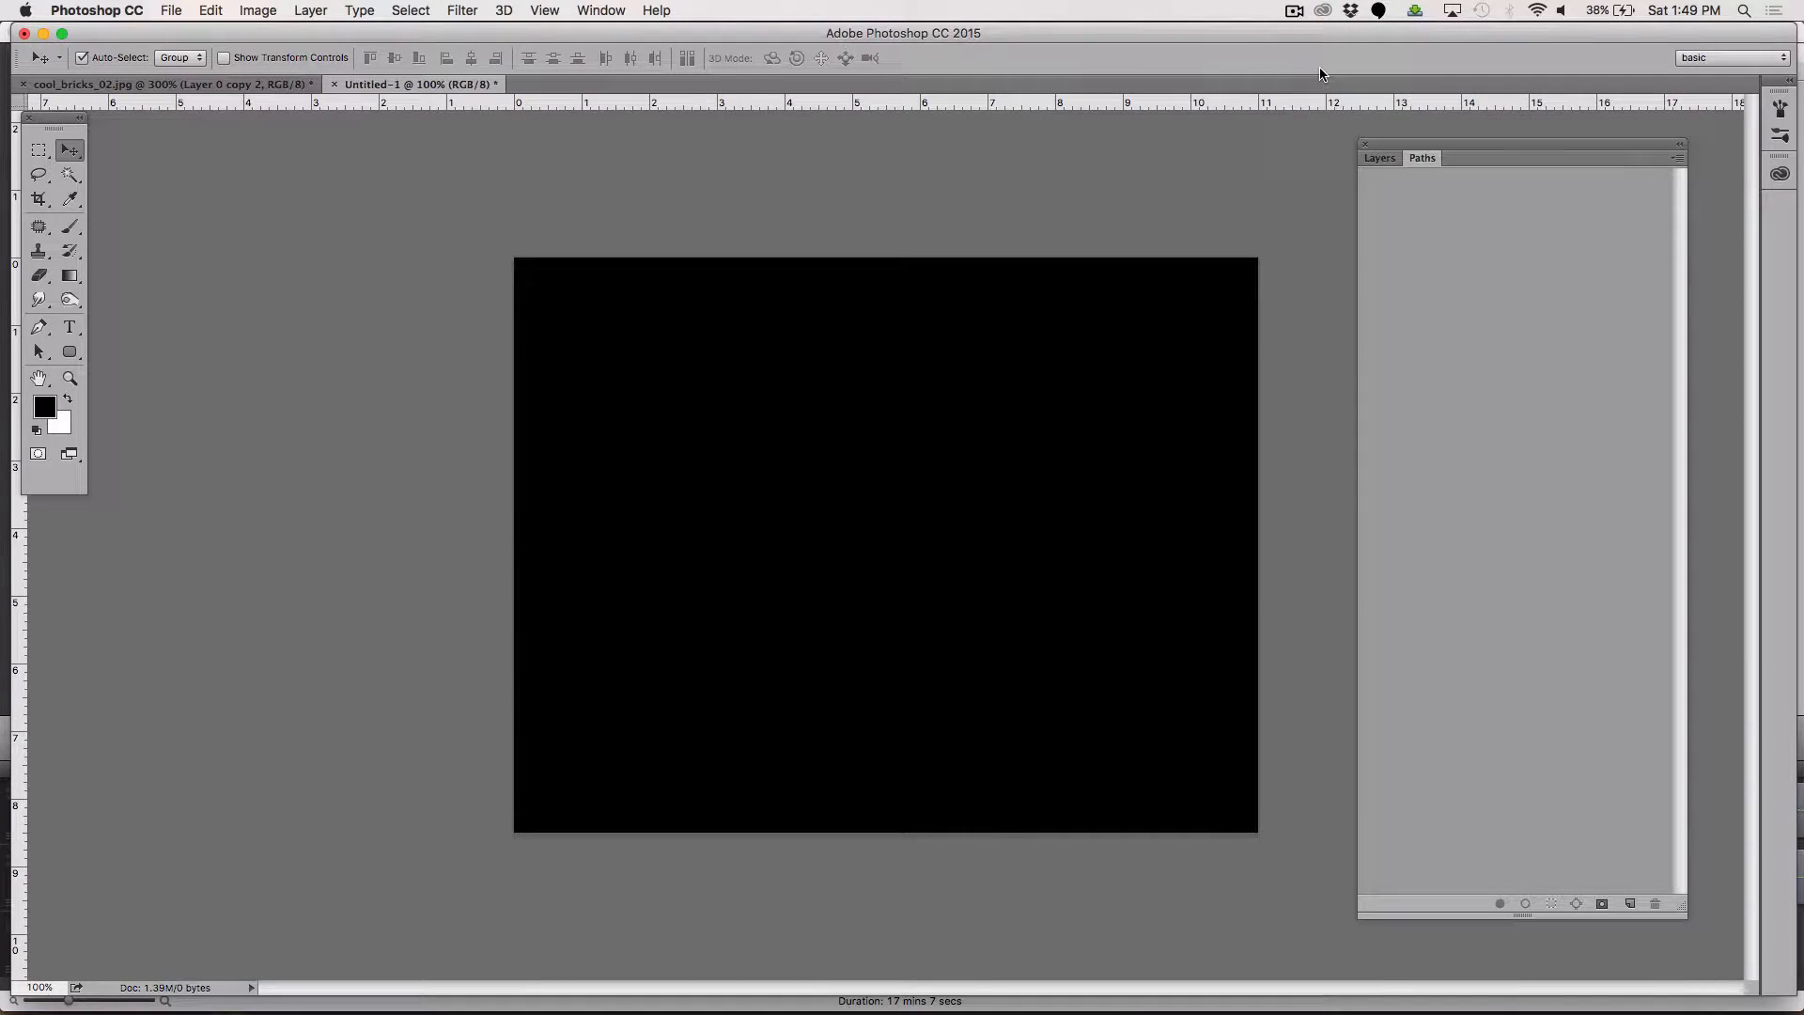
Step: Draw one continuous Freeform Pen path across the canvas width, spelling "Love" in script and looping into a heart on the right
{"action": "left_click", "coordinate": [38, 327]}
{"action": "left_click", "coordinate": [39, 329]}
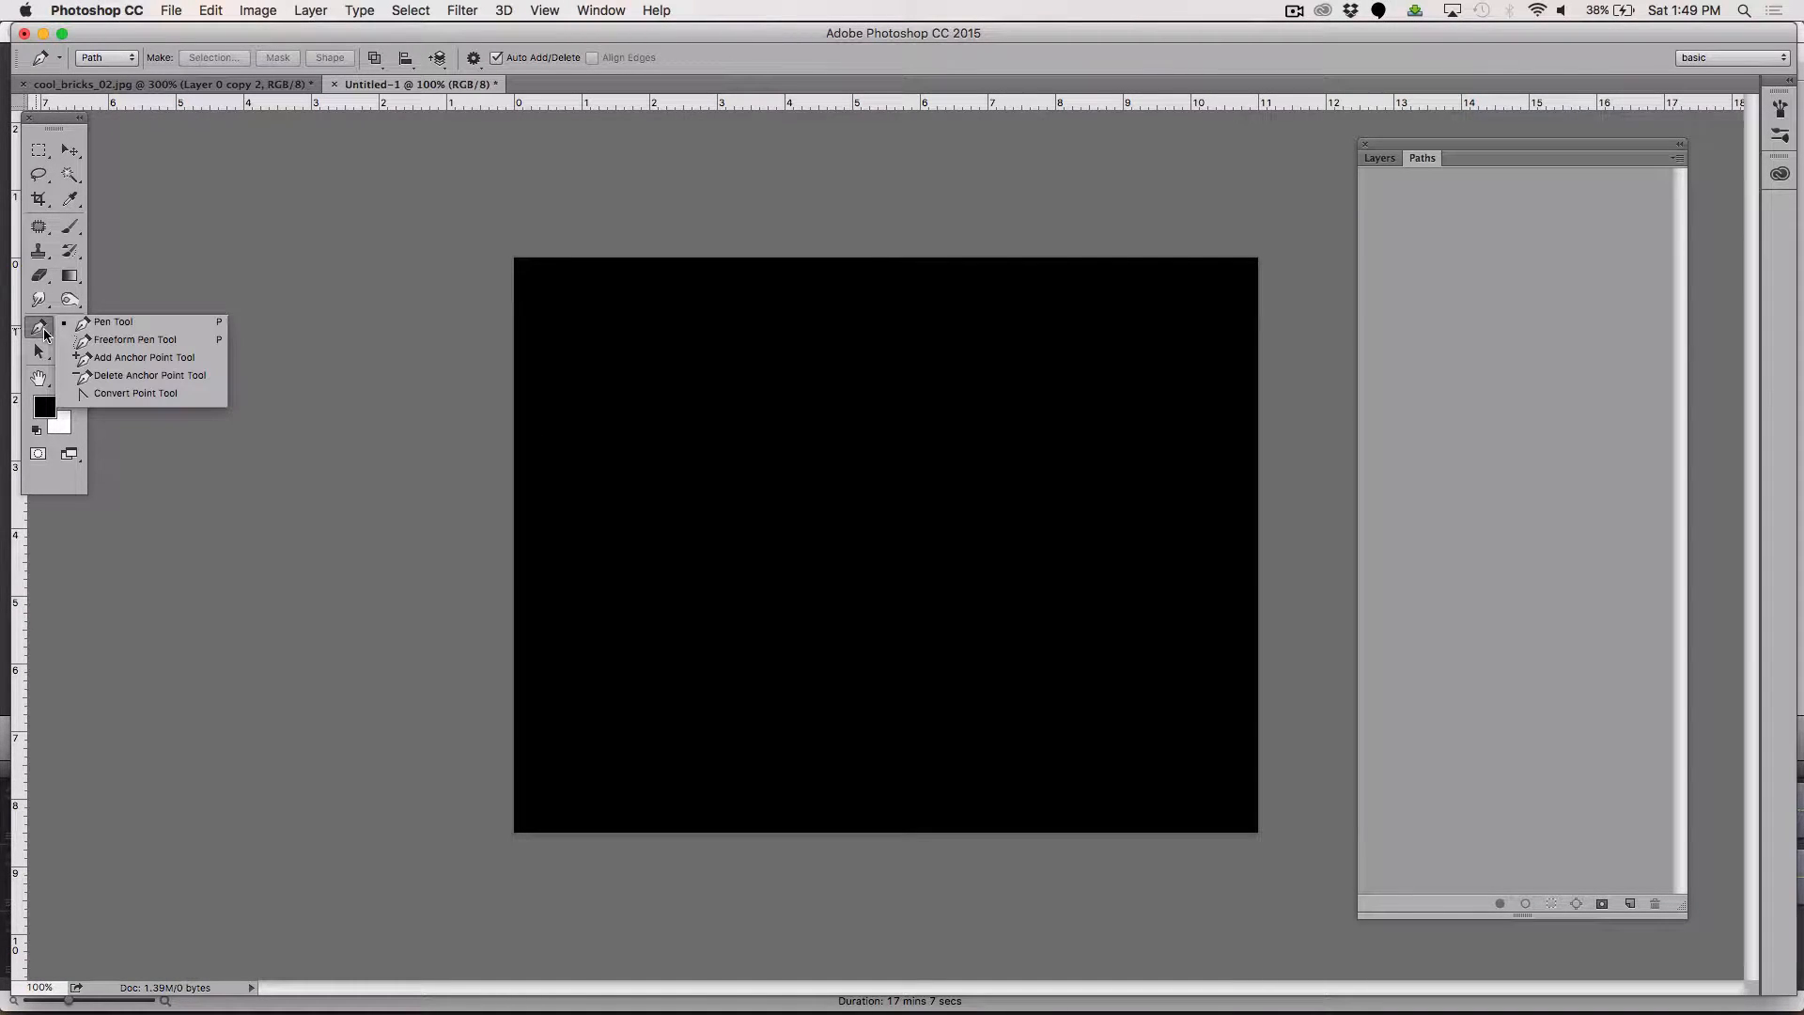
{"action": "left_click", "coordinate": [111, 341]}
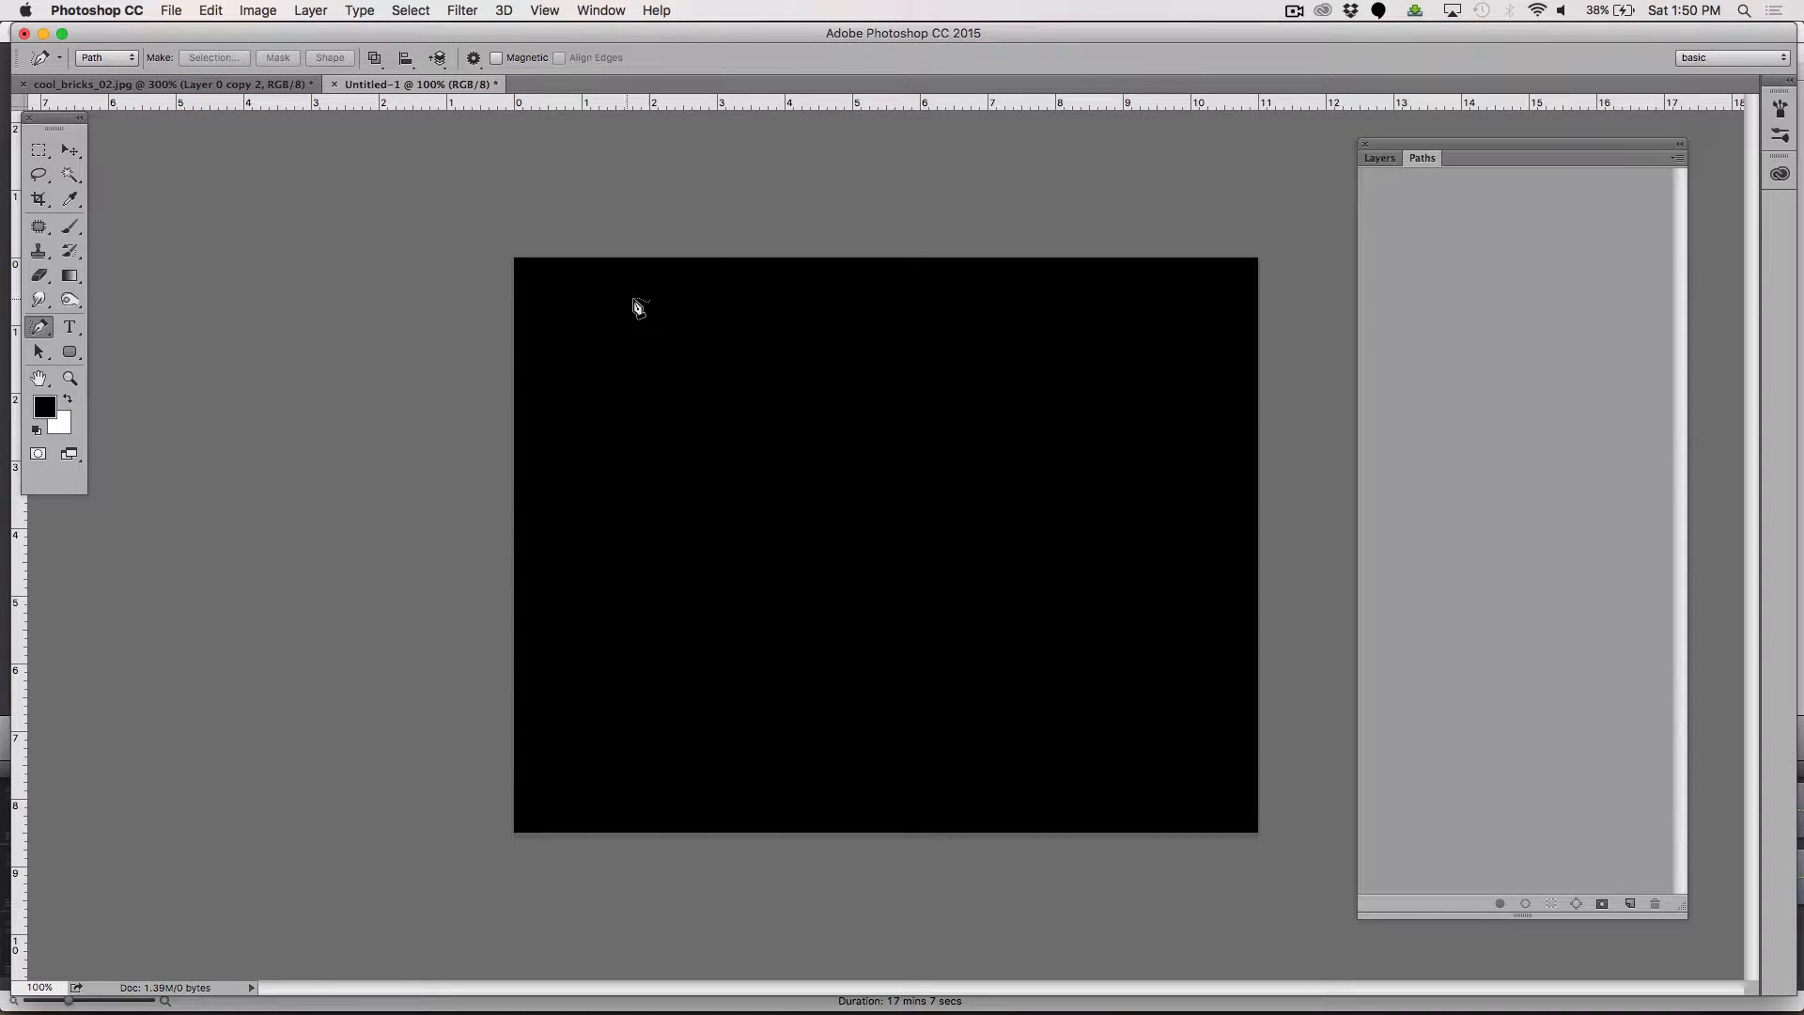
{"action": "mouse_move", "coordinate": [512, 355]}
{"action": "left_mouse_down"}
{"action": "mouse_move", "coordinate": [674, 380]}
{"action": "mouse_move", "coordinate": [720, 357]}
{"action": "mouse_move", "coordinate": [688, 330]}
{"action": "mouse_move", "coordinate": [653, 375]}
{"action": "mouse_move", "coordinate": [611, 512]}
{"action": "mouse_move", "coordinate": [569, 493]}
{"action": "mouse_move", "coordinate": [586, 450]}
{"action": "mouse_move", "coordinate": [640, 445]}
{"action": "mouse_move", "coordinate": [684, 479]}
{"action": "mouse_move", "coordinate": [743, 432]}
{"action": "mouse_move", "coordinate": [717, 435]}
{"action": "mouse_move", "coordinate": [719, 492]}
{"action": "mouse_move", "coordinate": [758, 494]}
{"action": "mouse_move", "coordinate": [767, 465]}
{"action": "mouse_move", "coordinate": [741, 442]}
{"action": "mouse_move", "coordinate": [801, 432]}
{"action": "mouse_move", "coordinate": [825, 502]}
{"action": "mouse_move", "coordinate": [850, 437]}
{"action": "mouse_move", "coordinate": [929, 440]}
{"action": "mouse_move", "coordinate": [907, 414]}
{"action": "mouse_move", "coordinate": [873, 483]}
{"action": "mouse_move", "coordinate": [911, 506]}
{"action": "mouse_move", "coordinate": [970, 487]}
{"action": "mouse_move", "coordinate": [1029, 413]}
{"action": "mouse_move", "coordinate": [1072, 409]}
{"action": "mouse_move", "coordinate": [1091, 432]}
{"action": "mouse_move", "coordinate": [1105, 409]}
{"action": "mouse_move", "coordinate": [1138, 410]}
{"action": "mouse_move", "coordinate": [1165, 428]}
{"action": "mouse_move", "coordinate": [1109, 554]}
{"action": "mouse_move", "coordinate": [1042, 454]}
{"action": "mouse_move", "coordinate": [1032, 373]}
{"action": "mouse_move", "coordinate": [1127, 336]}
{"action": "mouse_move", "coordinate": [1264, 349]}
{"action": "left_mouse_up"}
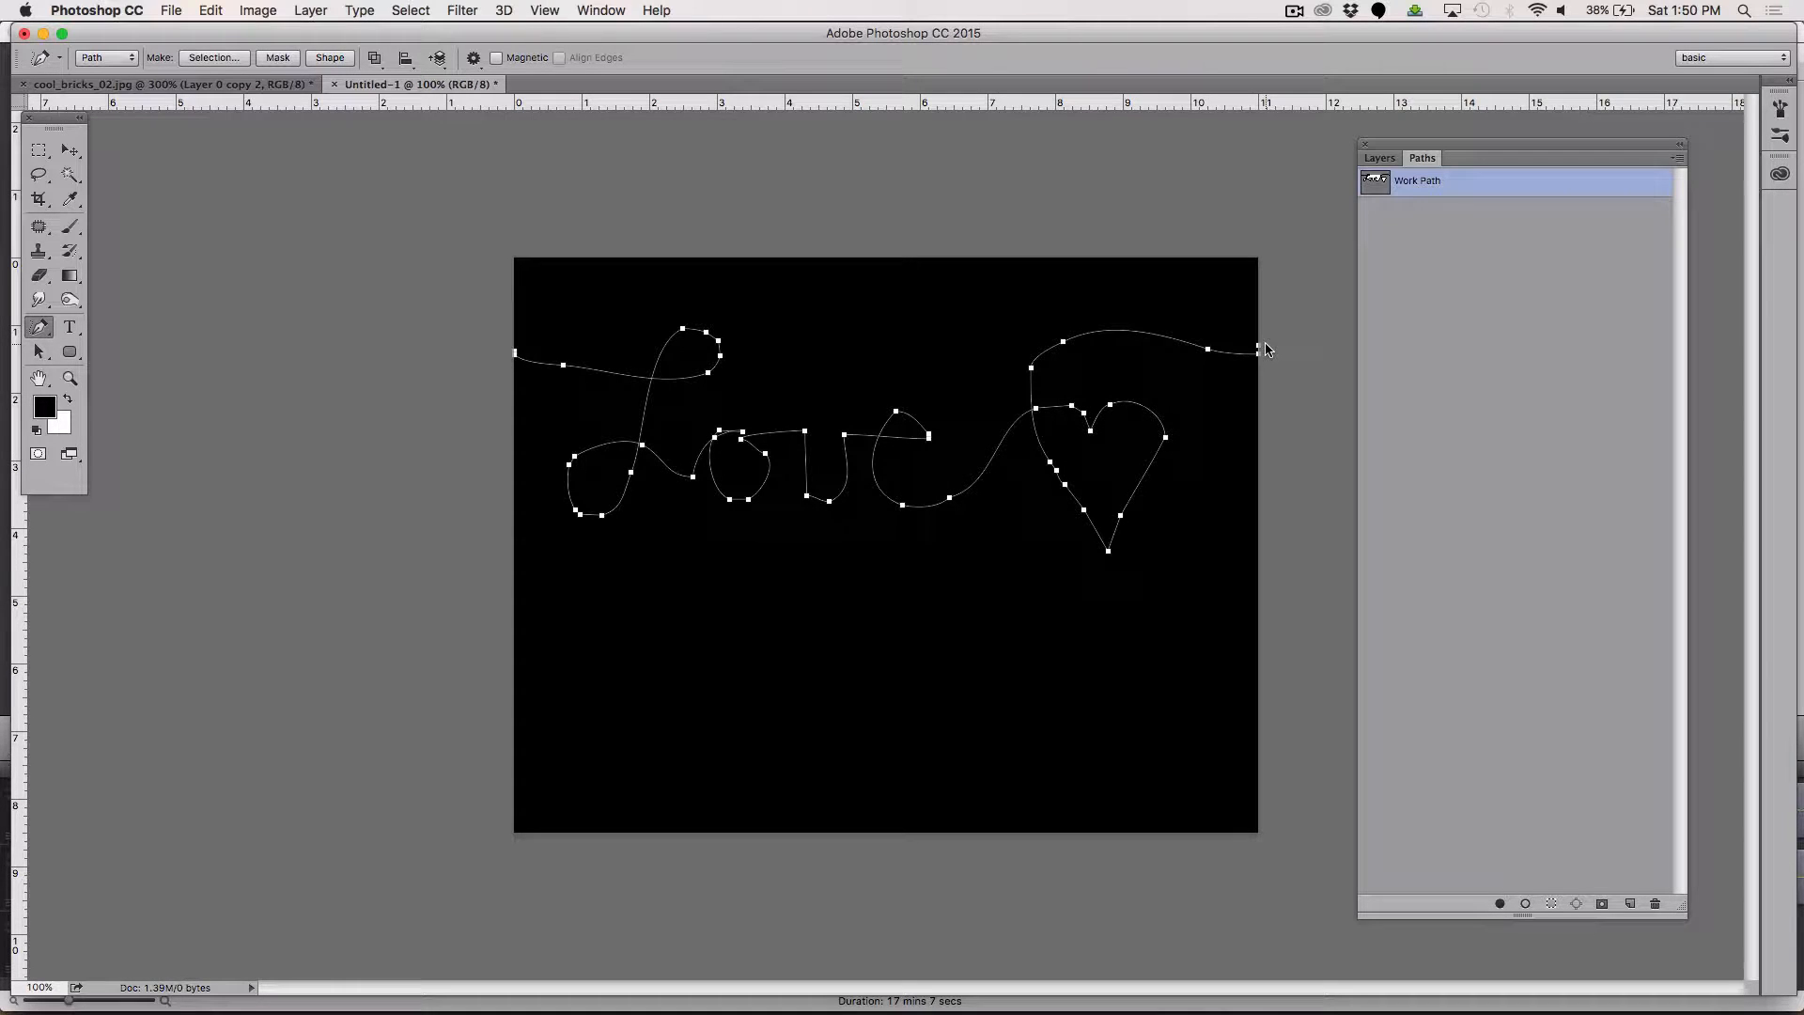
Step: Round the flat bottom of the letter o with the Direct Selection tool by adjusting its two lower anchor points and handles
{"action": "left_click", "coordinate": [42, 329]}
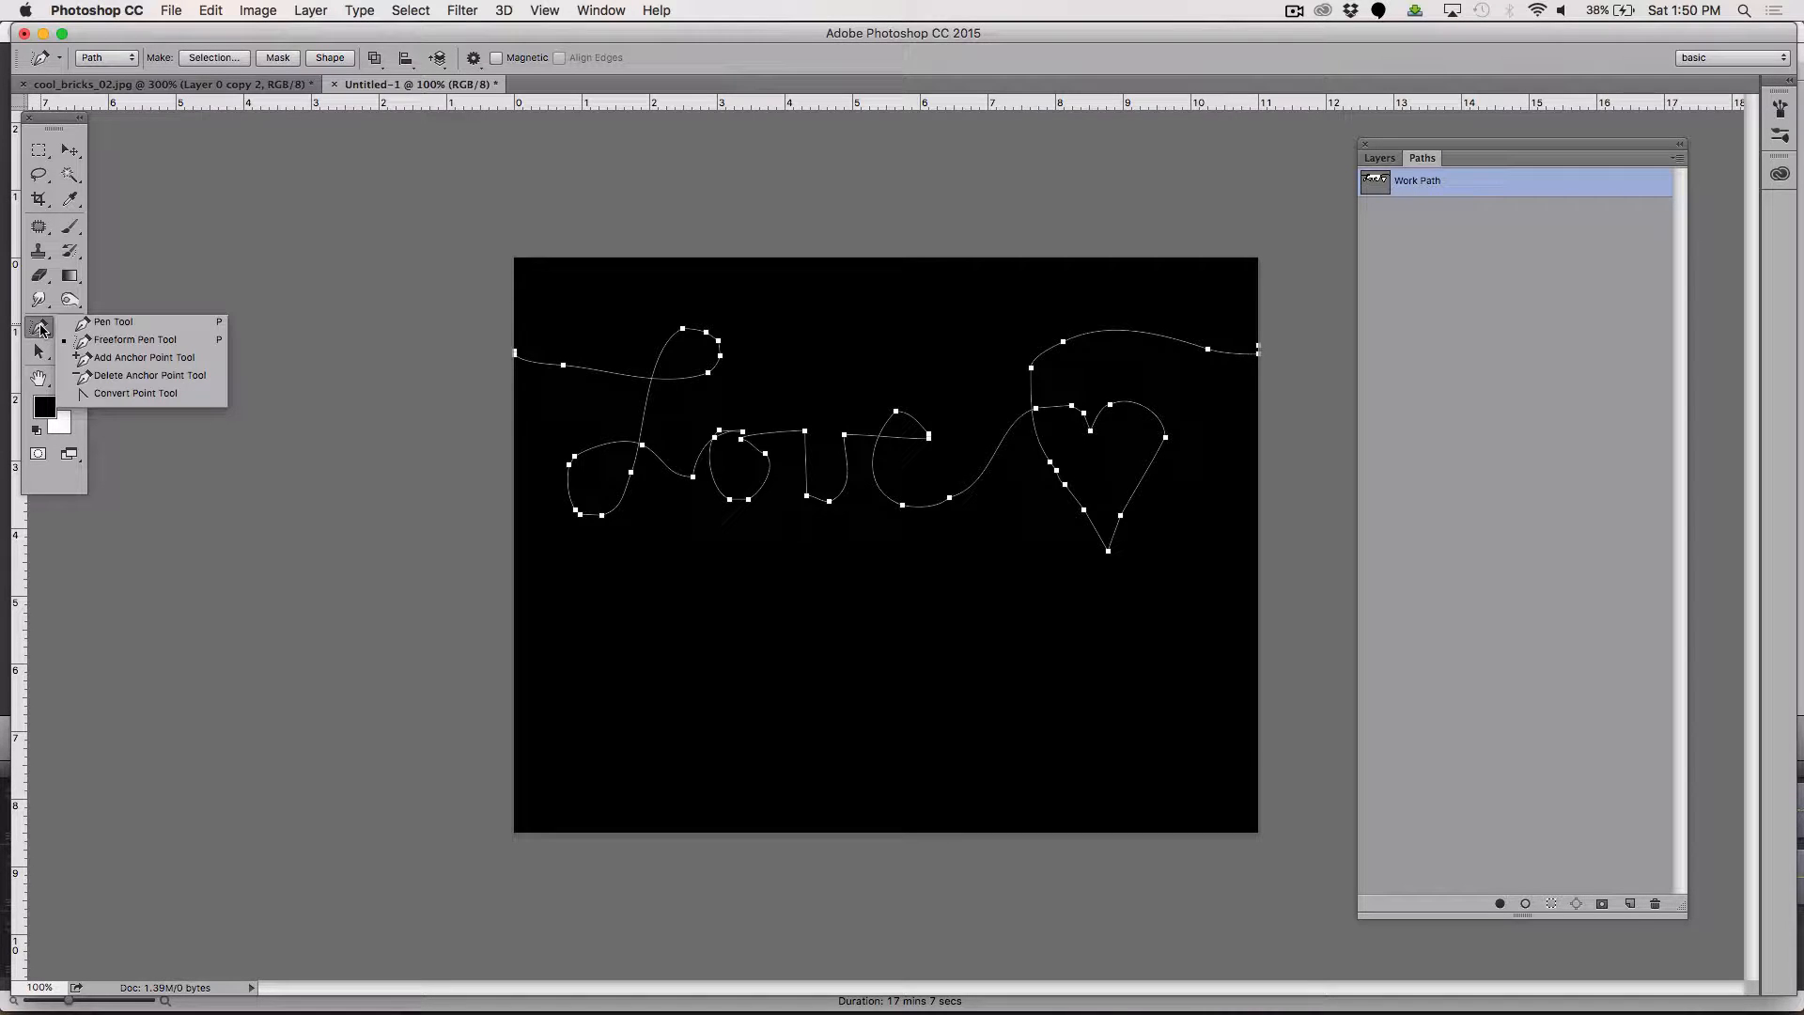
{"action": "left_click", "coordinate": [37, 353]}
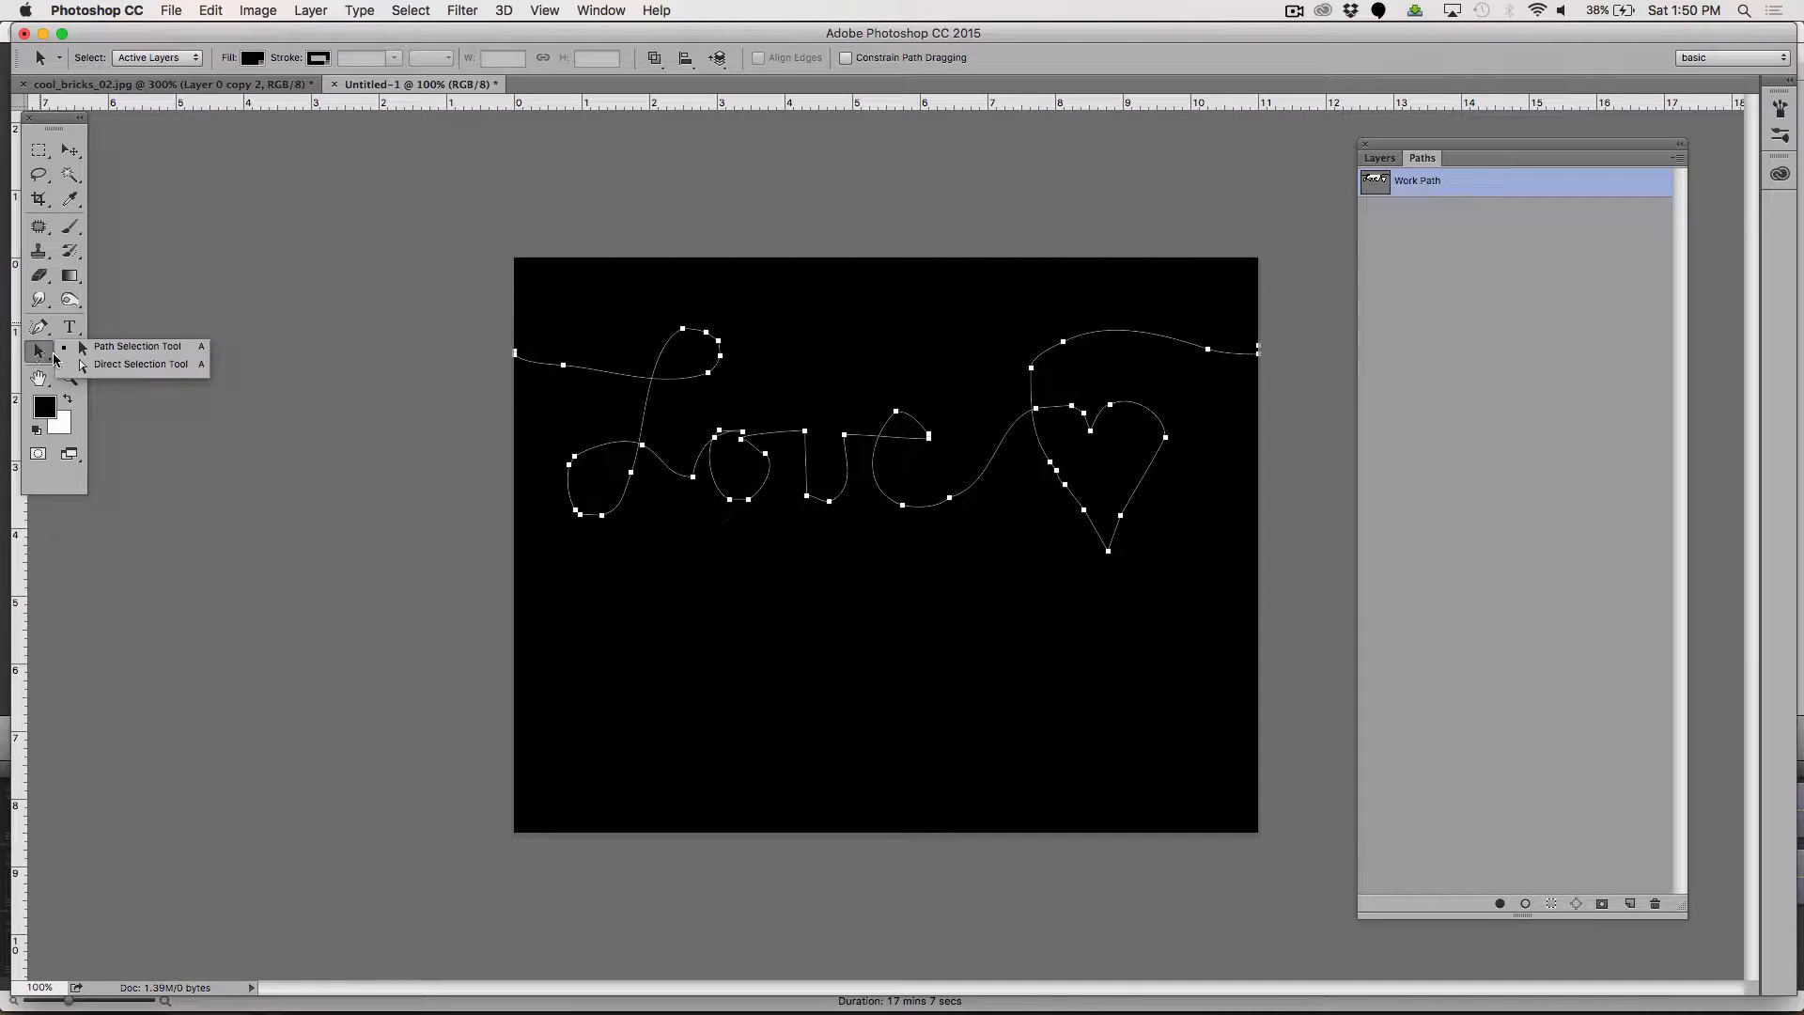
{"action": "left_click", "coordinate": [119, 370]}
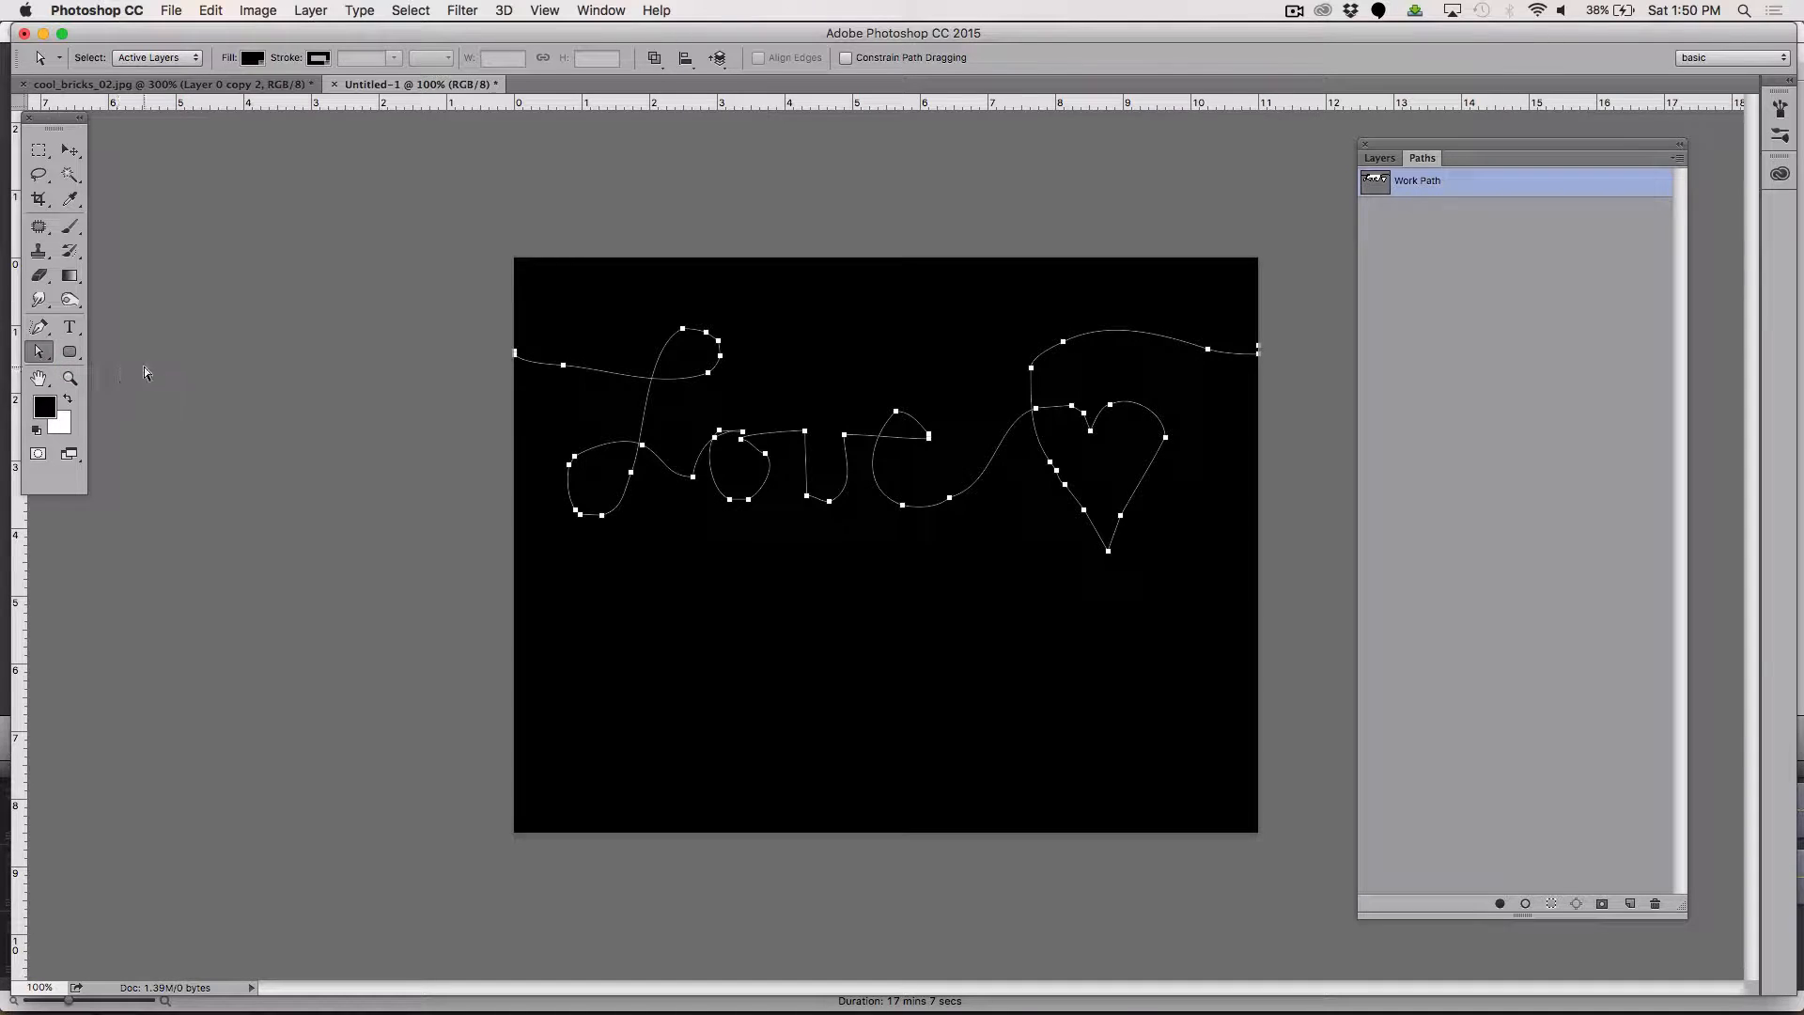
{"action": "key", "text": "z"}
{"action": "left_click", "coordinate": [606, 381]}
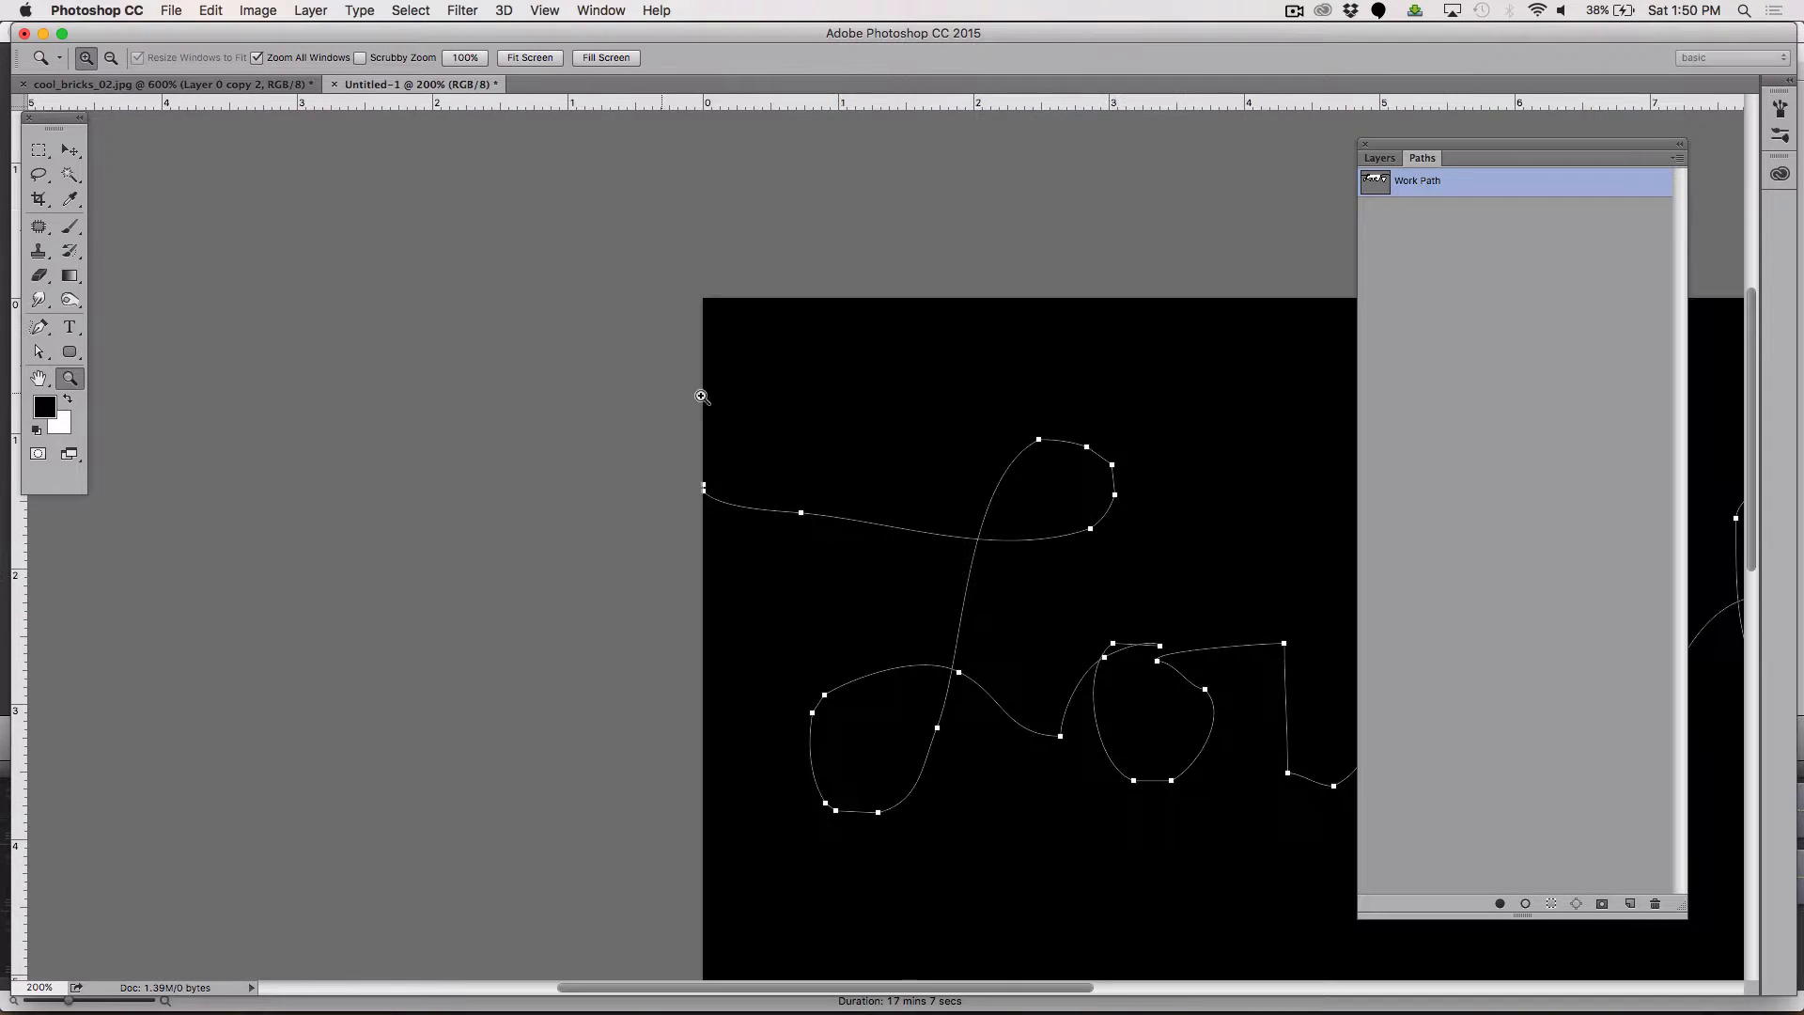
{"action": "left_click", "coordinate": [1178, 667]}
{"action": "scroll", "coordinate": [1061, 646], "scroll_direction": "right", "scroll_amount": 5}
{"action": "scroll", "coordinate": [1061, 646], "scroll_direction": "down", "scroll_amount": 3}
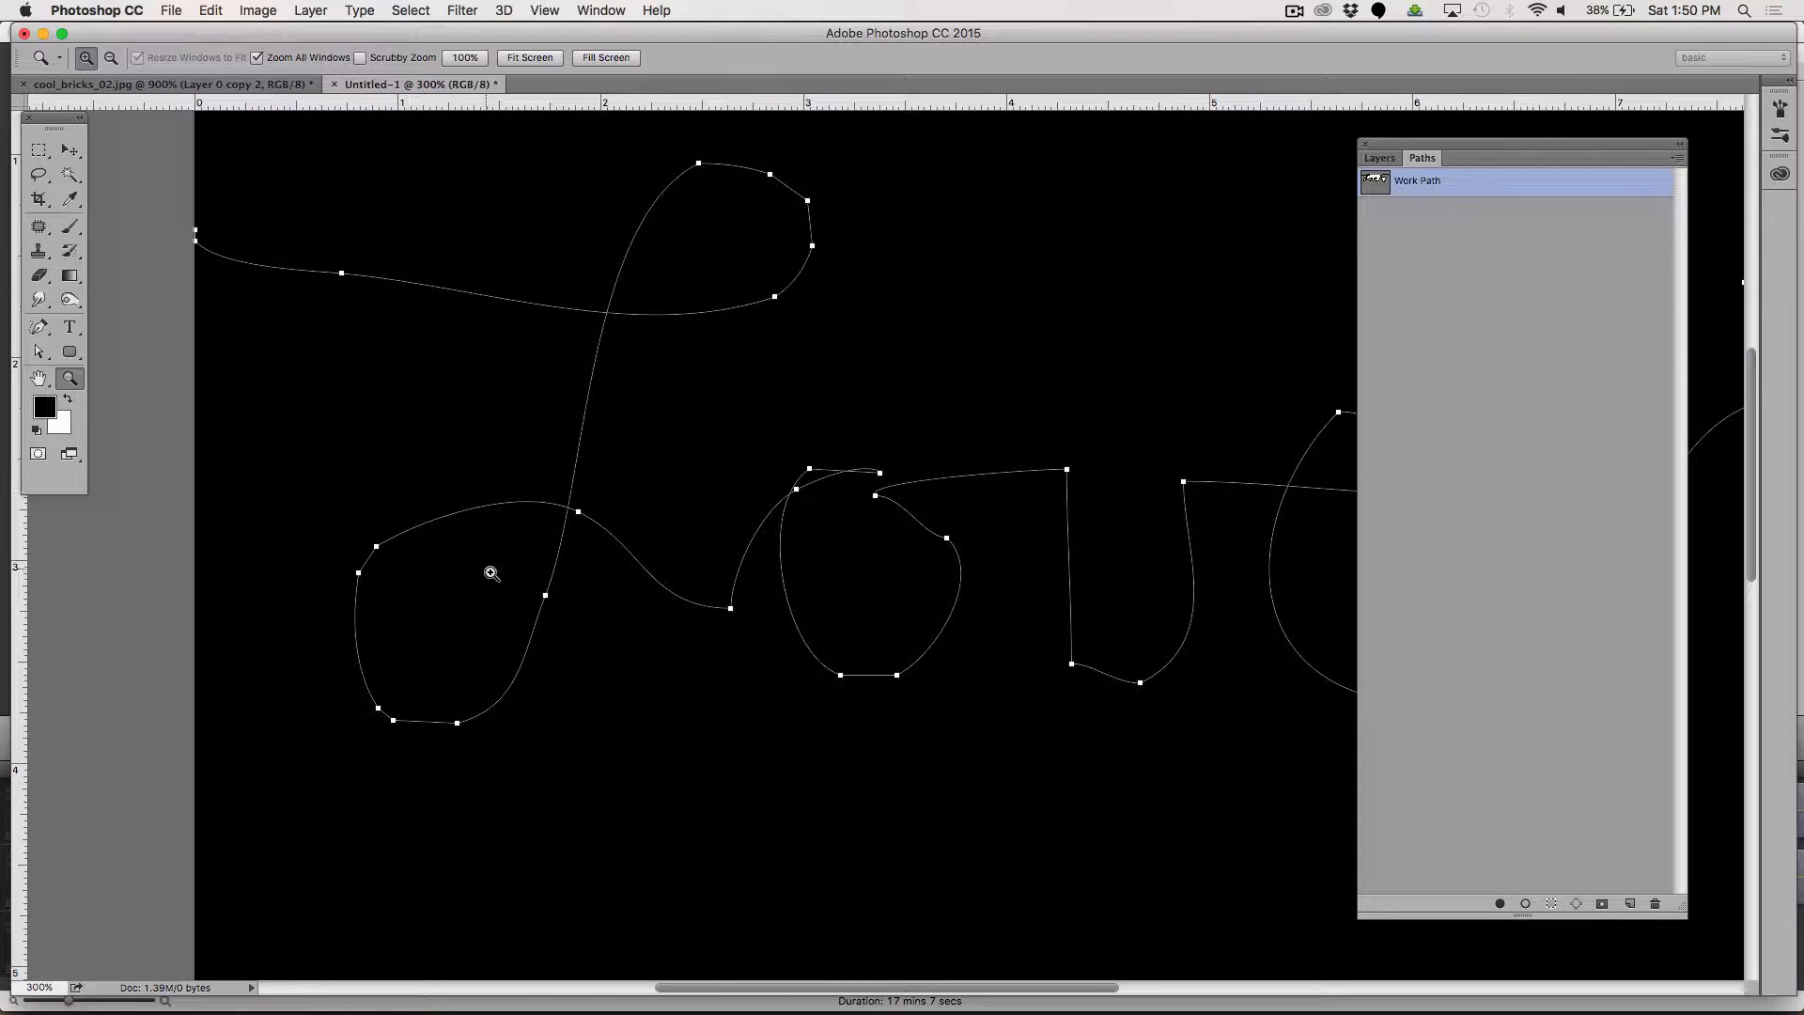
{"action": "key", "text": "a"}
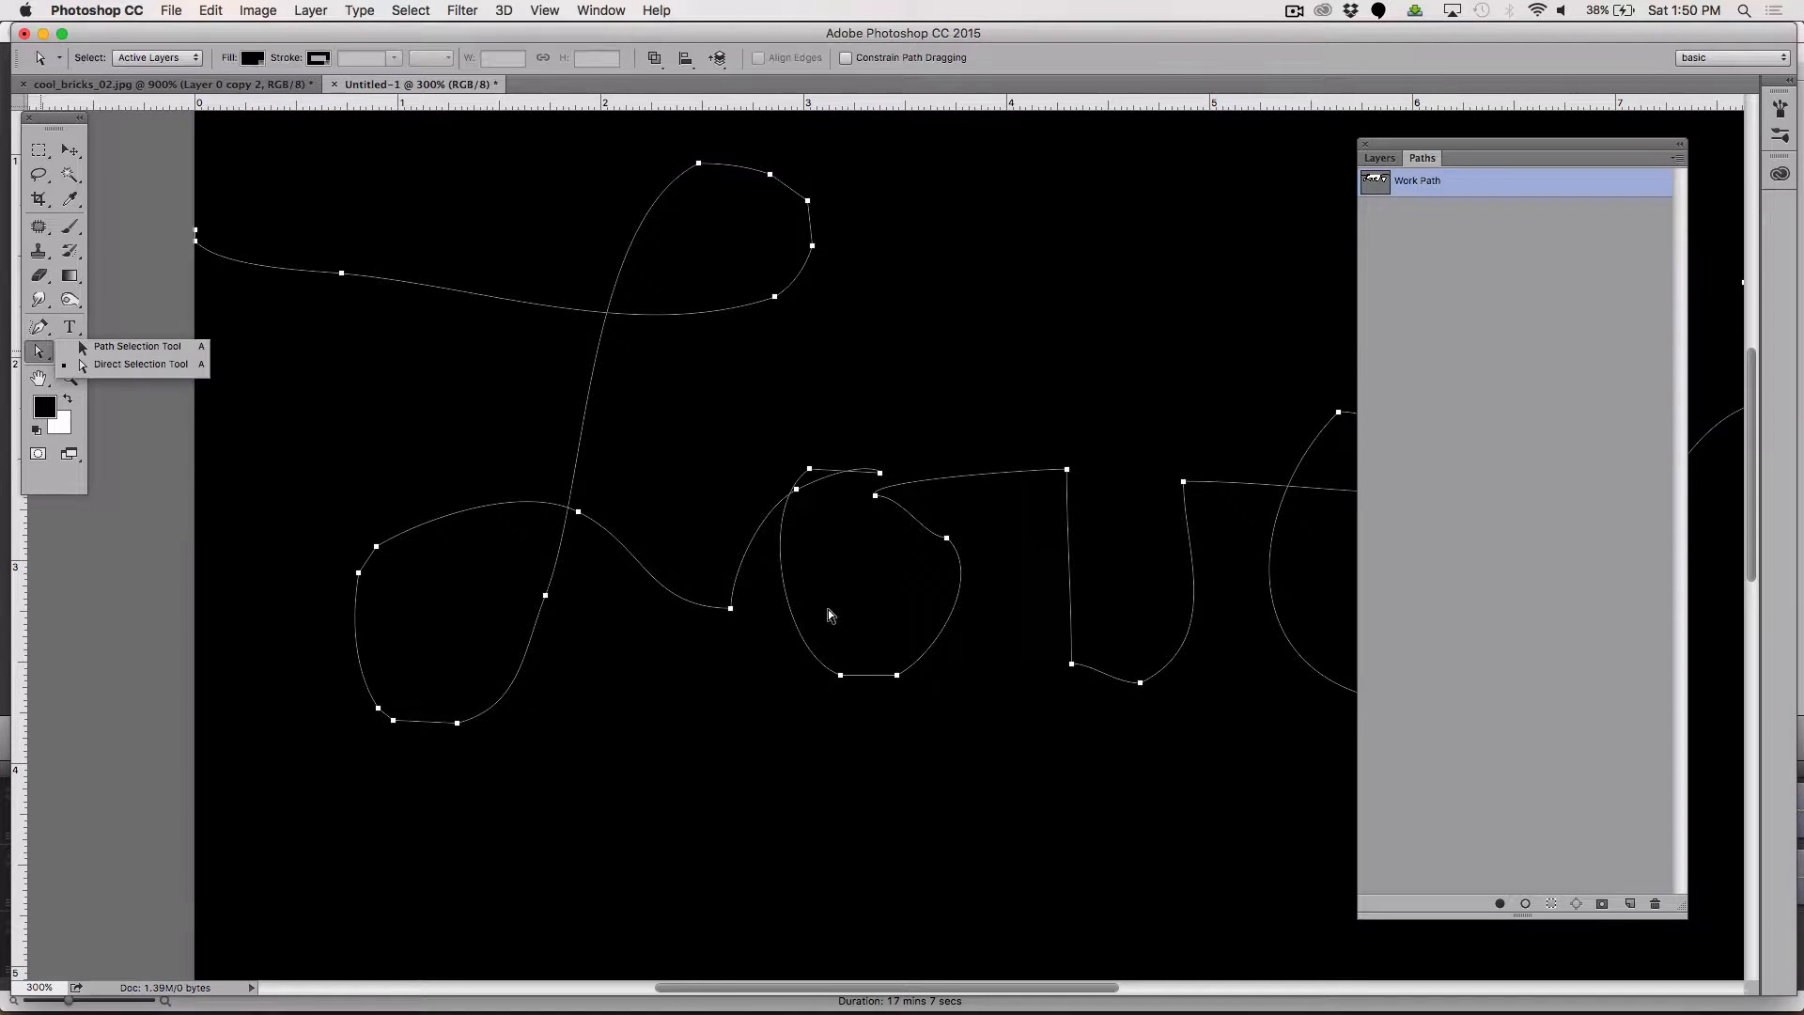
{"action": "left_click", "coordinate": [841, 675]}
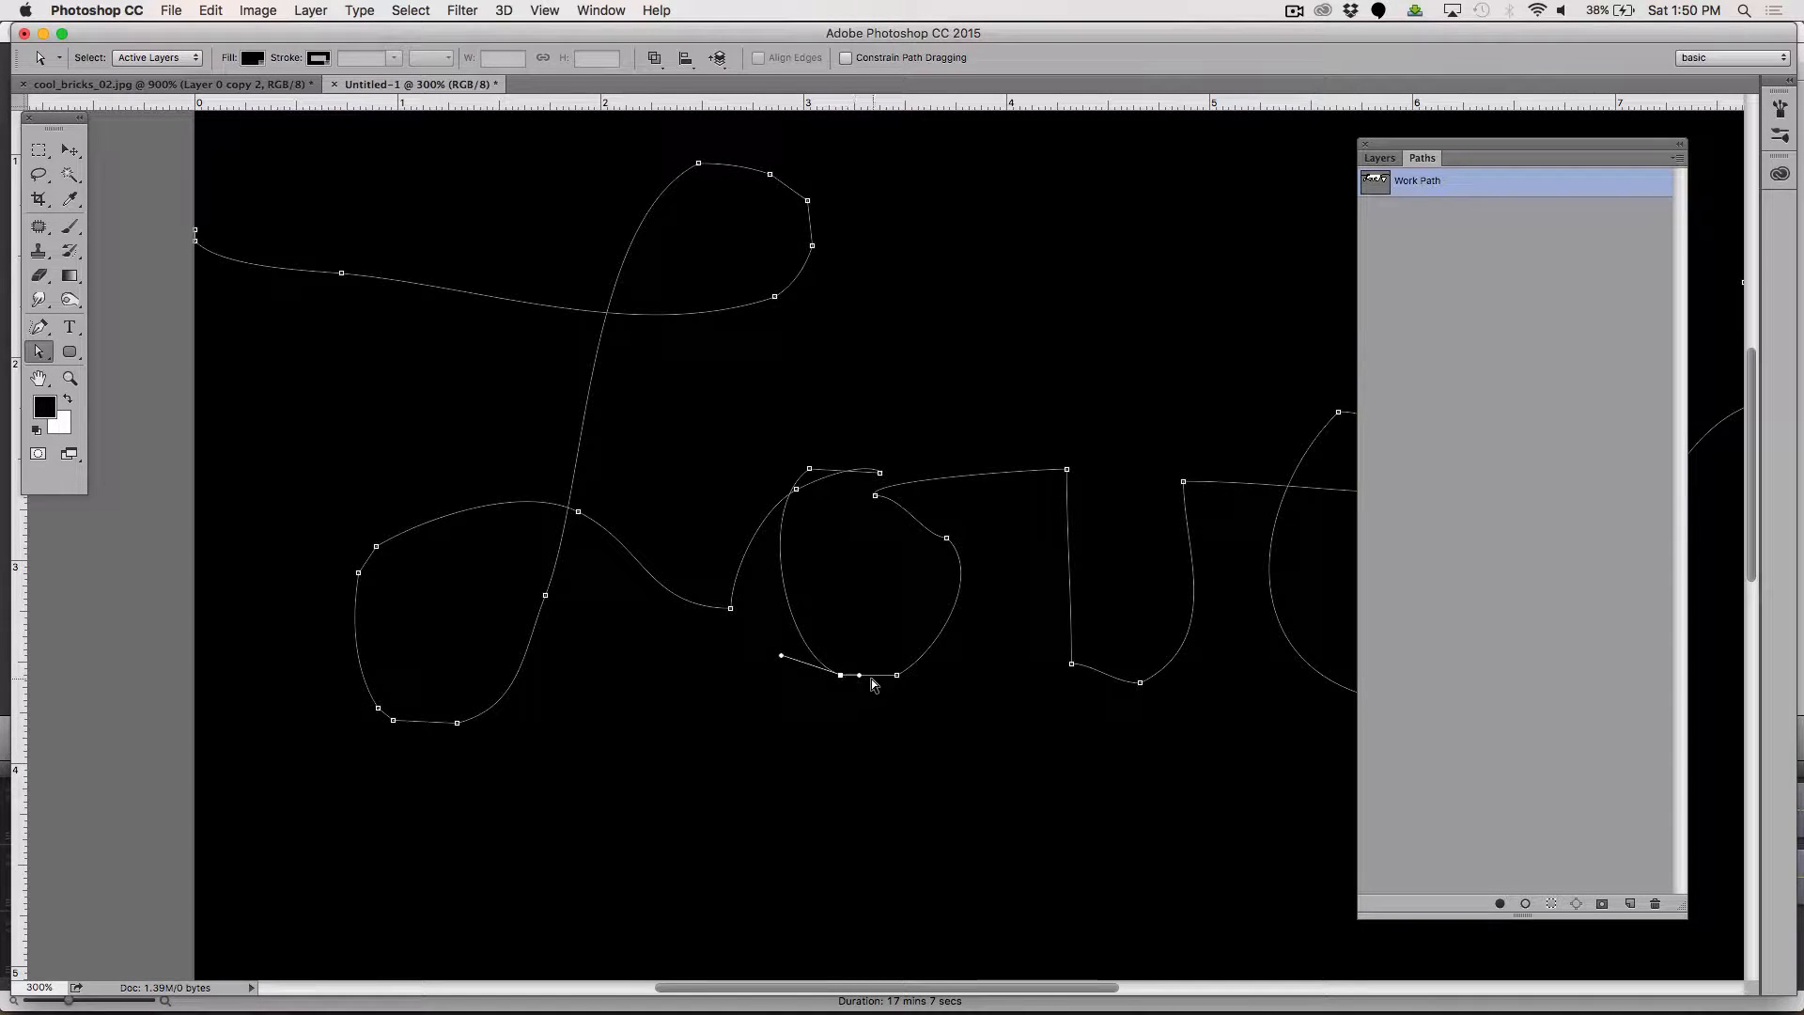
{"action": "mouse_move", "coordinate": [858, 676]}
{"action": "left_mouse_down"}
{"action": "mouse_move", "coordinate": [916, 668]}
{"action": "mouse_move", "coordinate": [955, 630]}
{"action": "mouse_move", "coordinate": [895, 678]}
{"action": "left_mouse_up"}
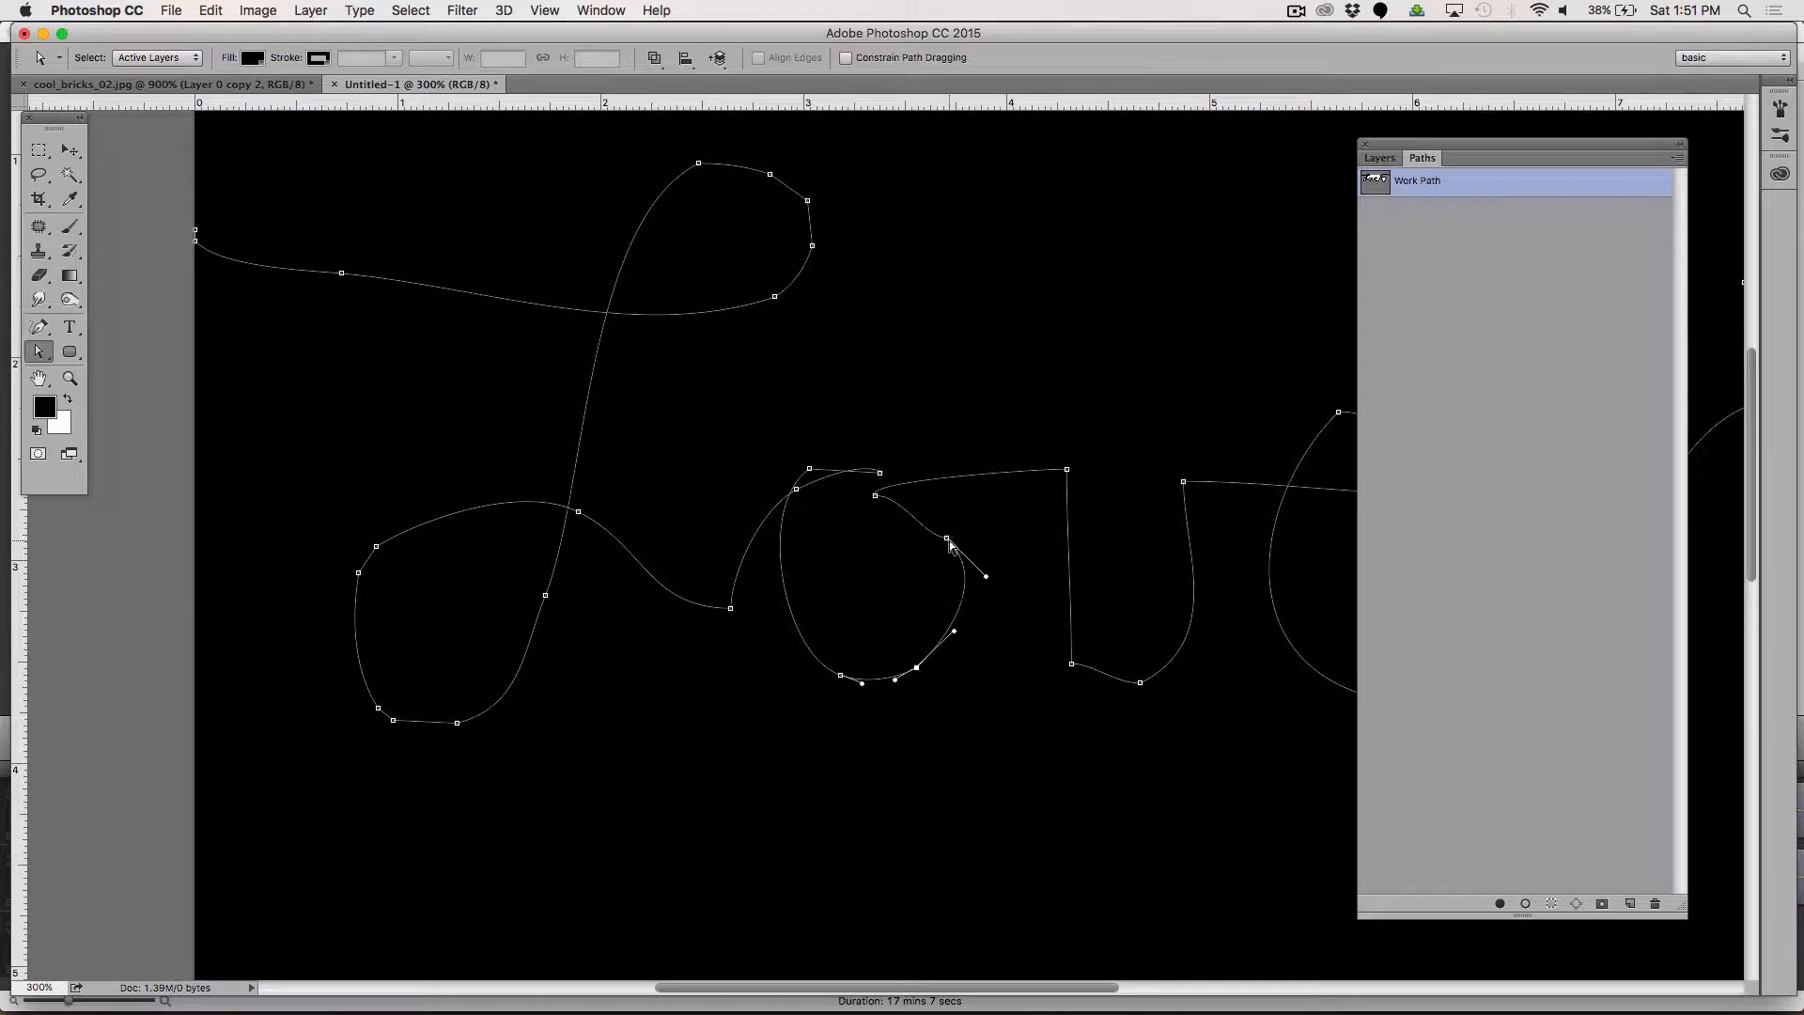
Step: Raise the o's upper-right anchor point, curve the segment into the top smoothly, and nudge the lower-right anchor down
{"action": "left_click_drag", "start_coordinate": [948, 539], "coordinate": [902, 488]}
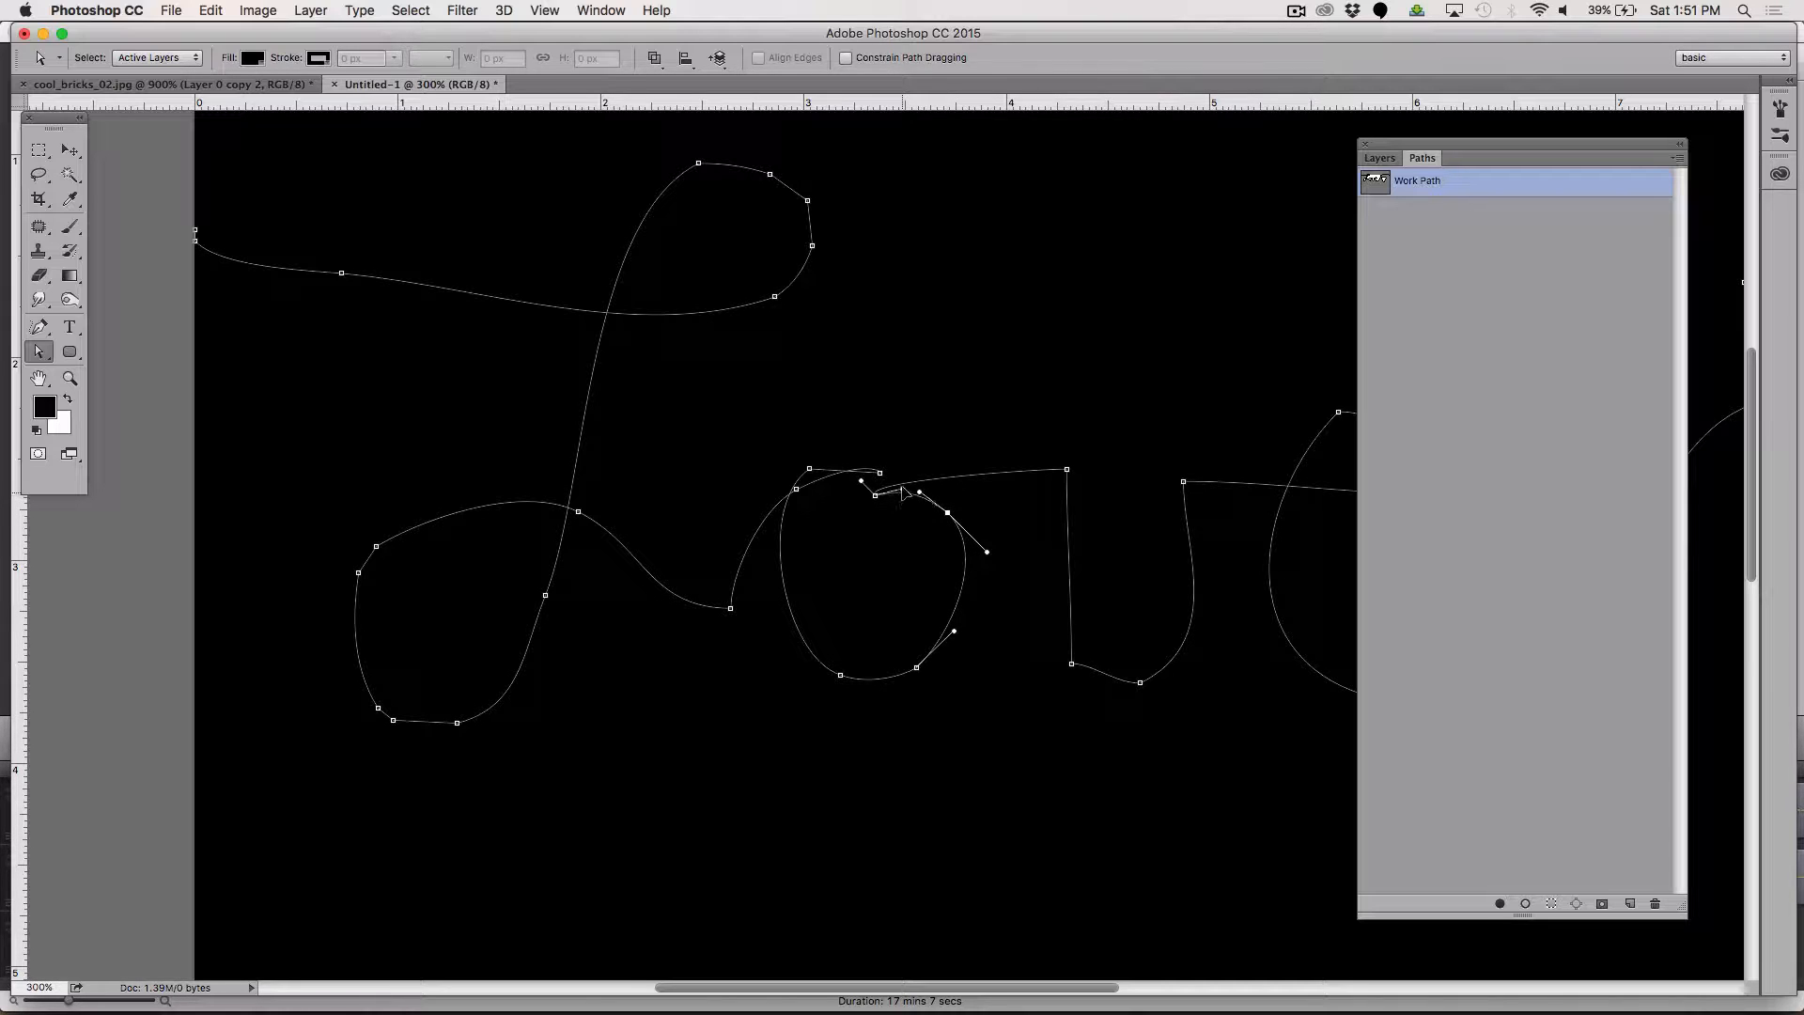
{"action": "left_click", "coordinate": [917, 668]}
{"action": "left_click_drag", "start_coordinate": [917, 668], "coordinate": [918, 671]}
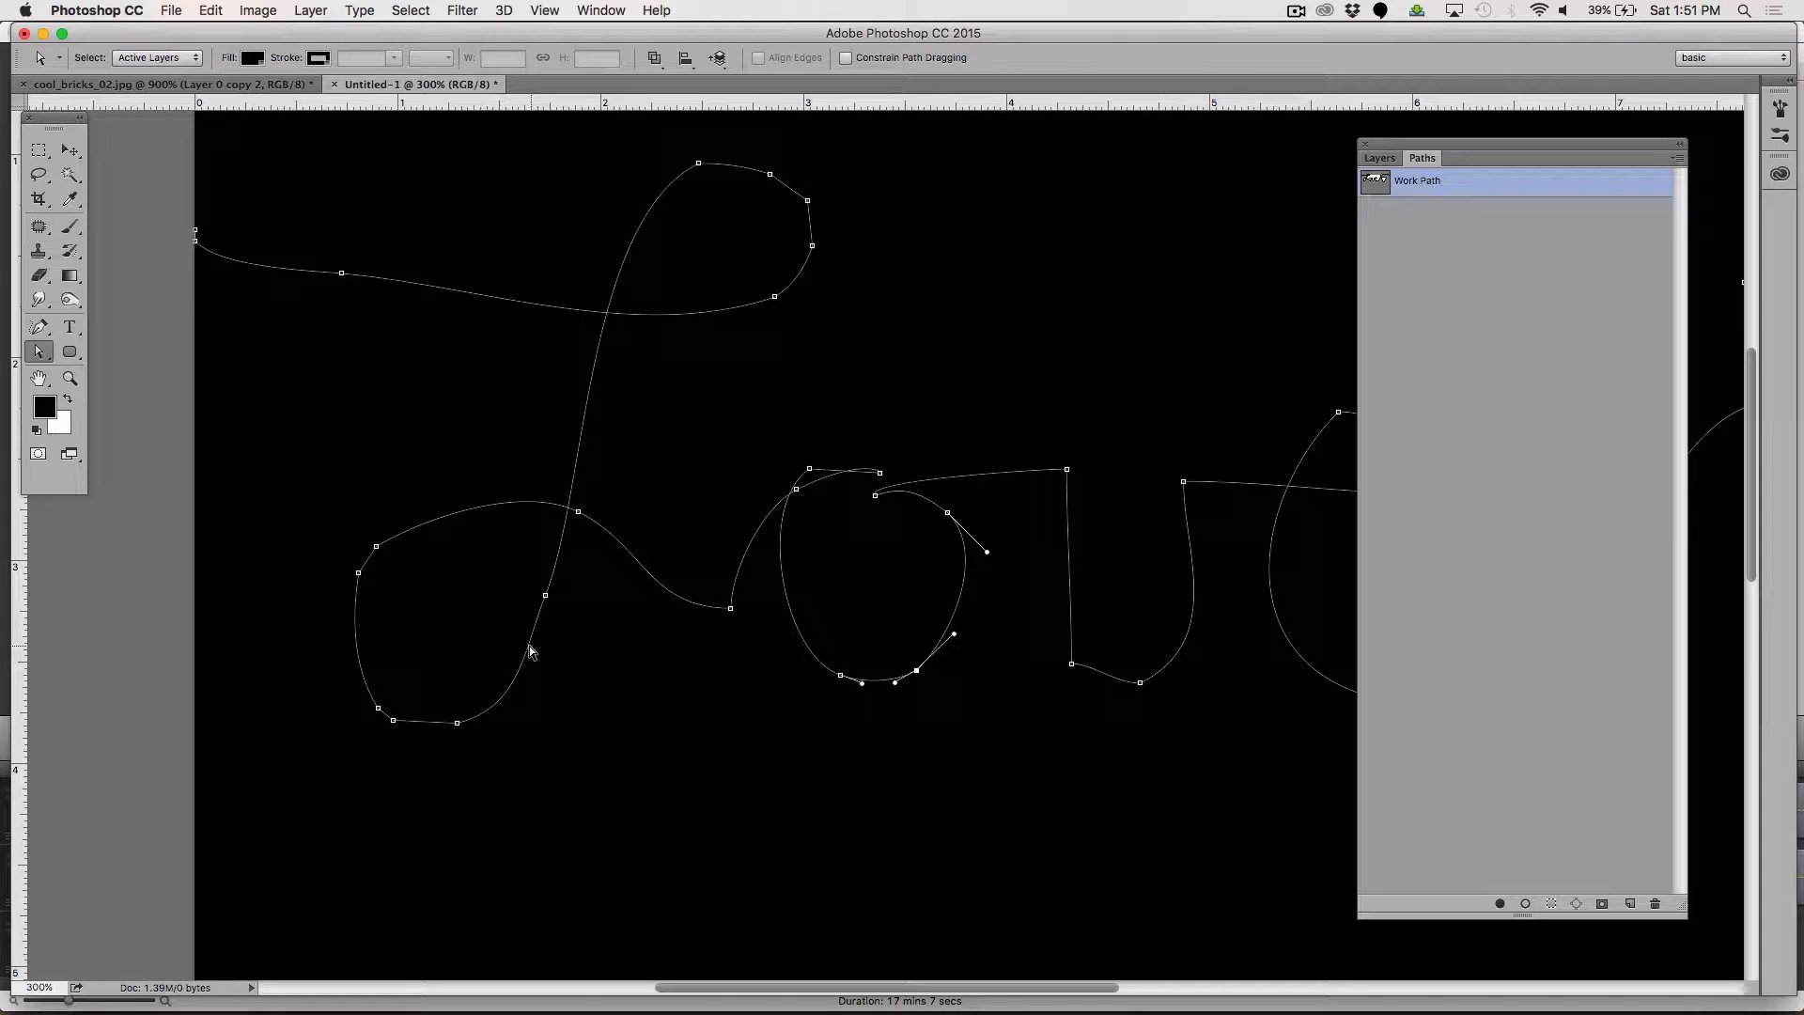
Step: Delete the extra middle anchor point at the bottom of the L's lower loop
{"action": "left_click", "coordinate": [394, 720]}
{"action": "left_click", "coordinate": [40, 328]}
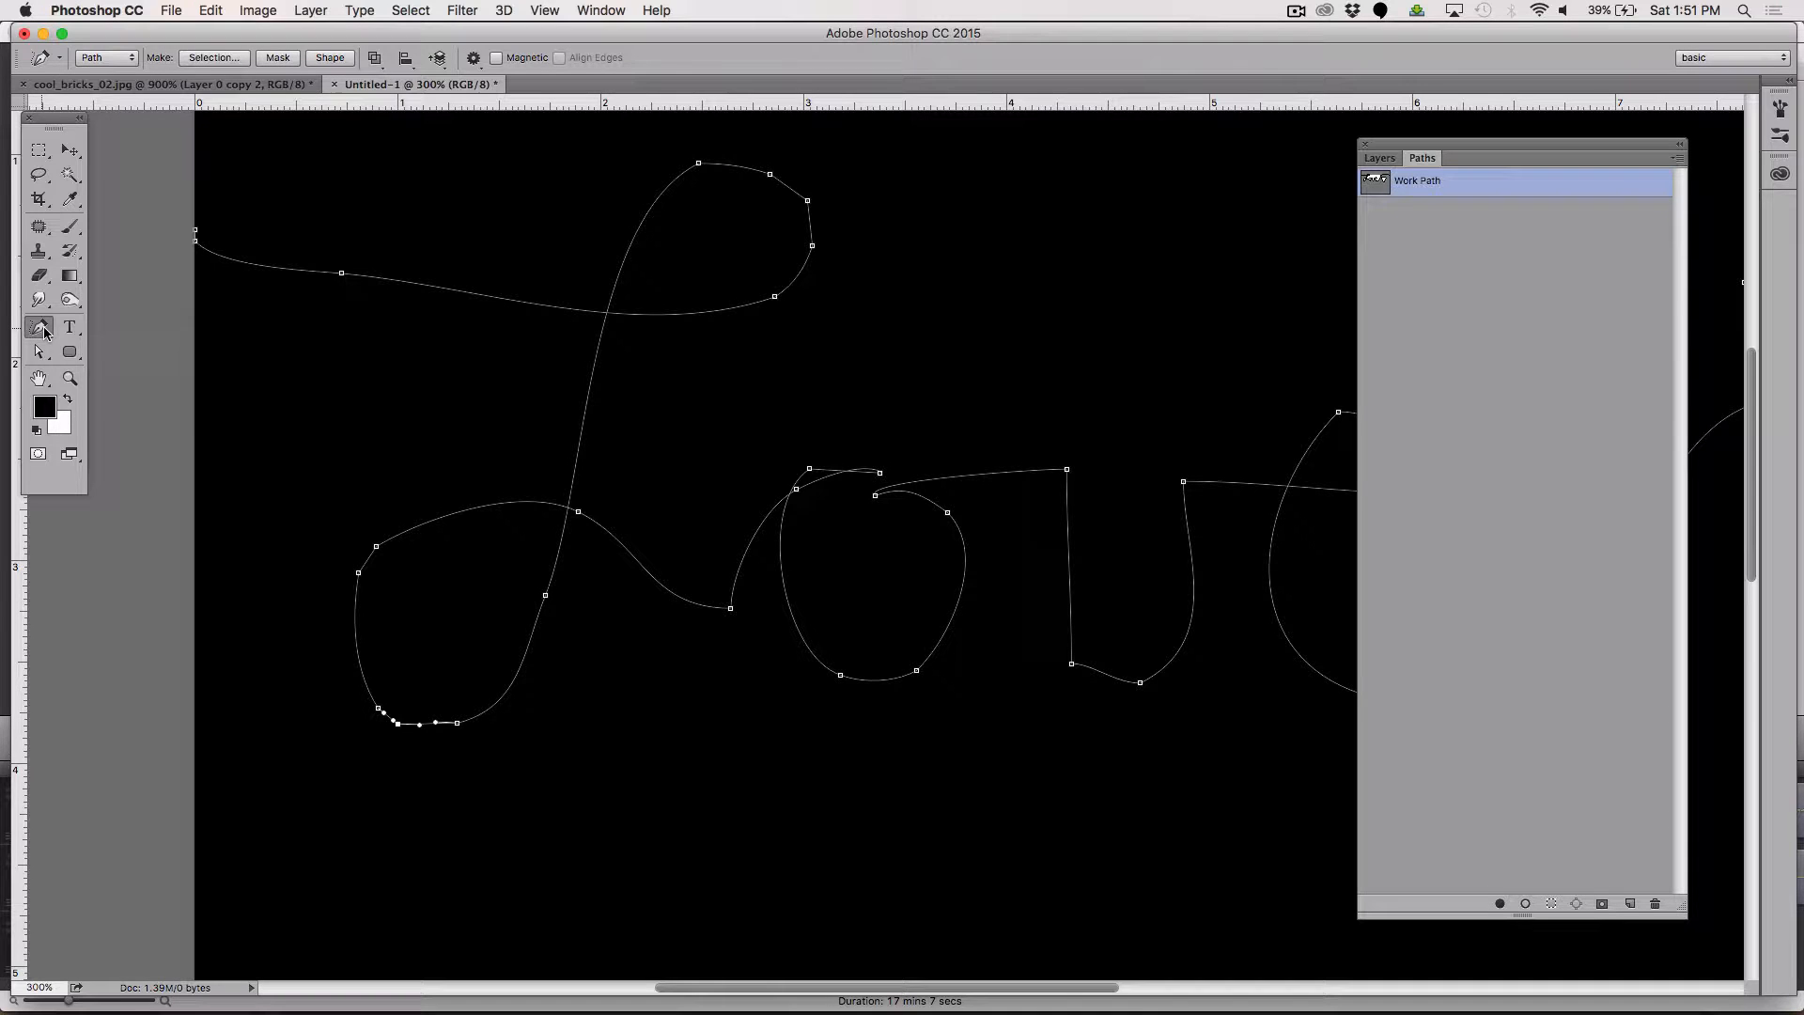
{"action": "right_click", "coordinate": [44, 331]}
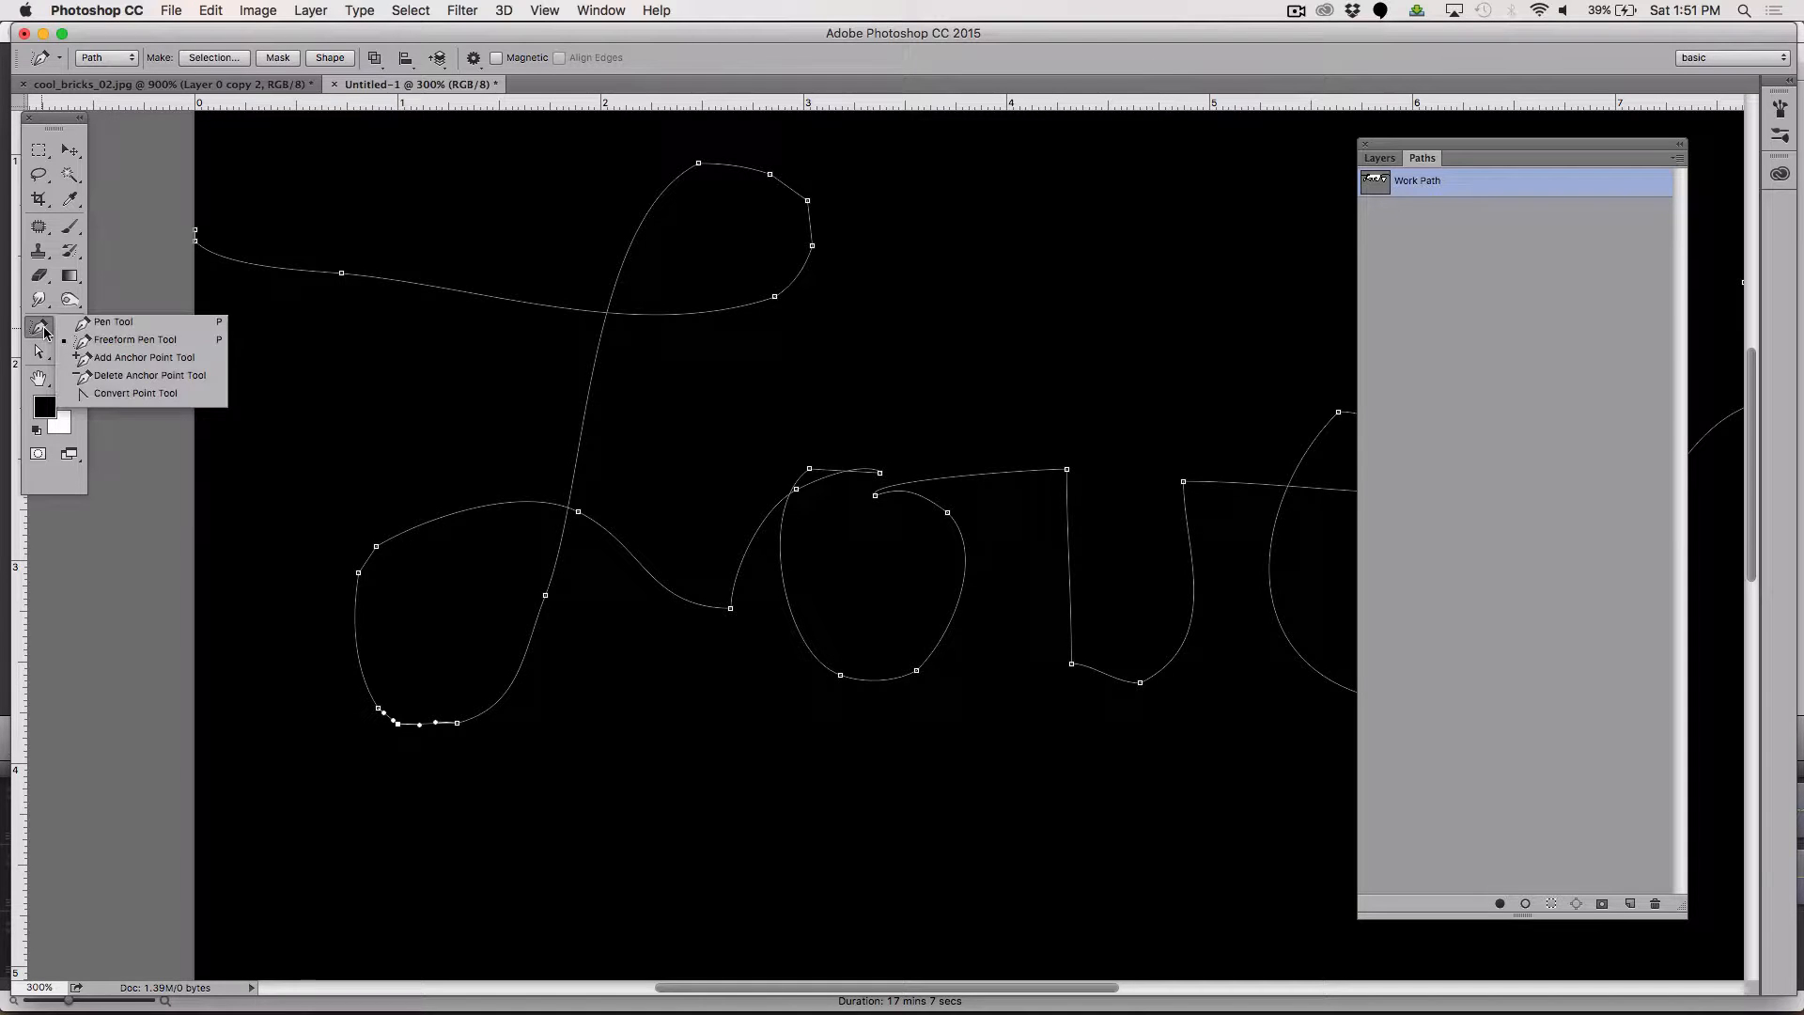
{"action": "left_click", "coordinate": [116, 376]}
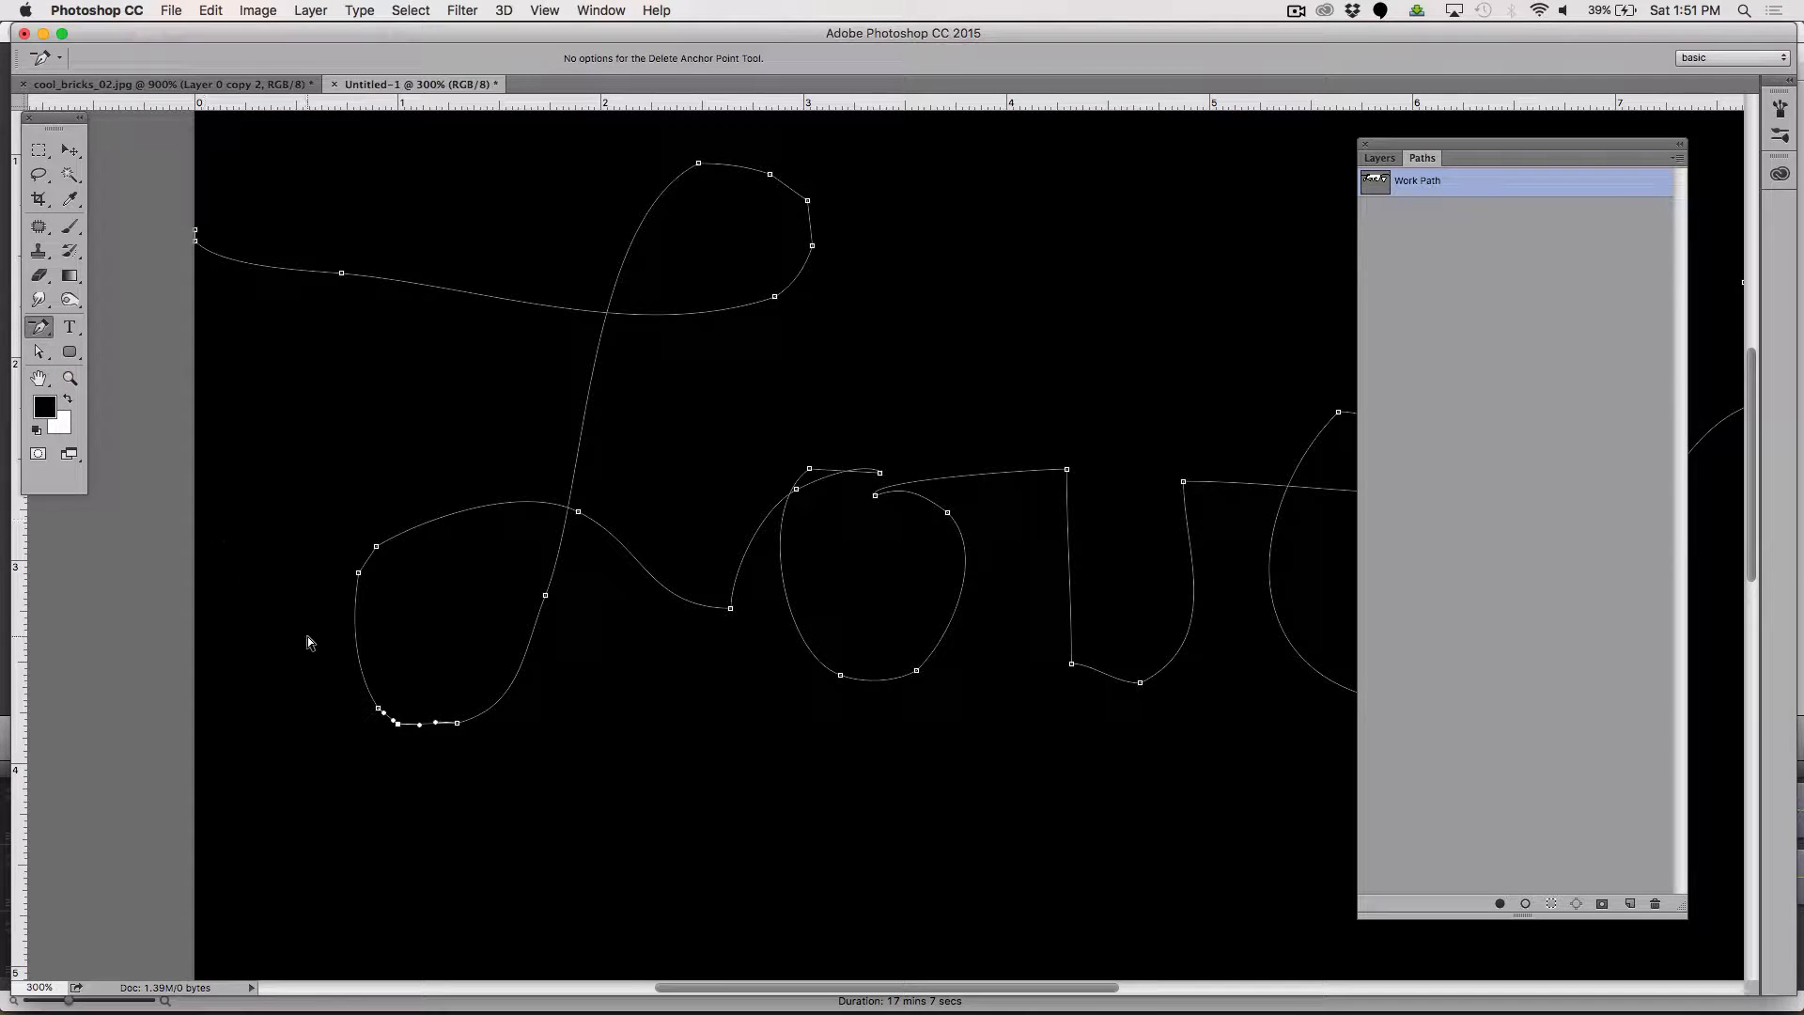
{"action": "left_click", "coordinate": [399, 725]}
Step: Adjust the direction handles of the anchor point at the bottom of the L's lower loop to smooth its curve
{"action": "left_click", "coordinate": [38, 353]}
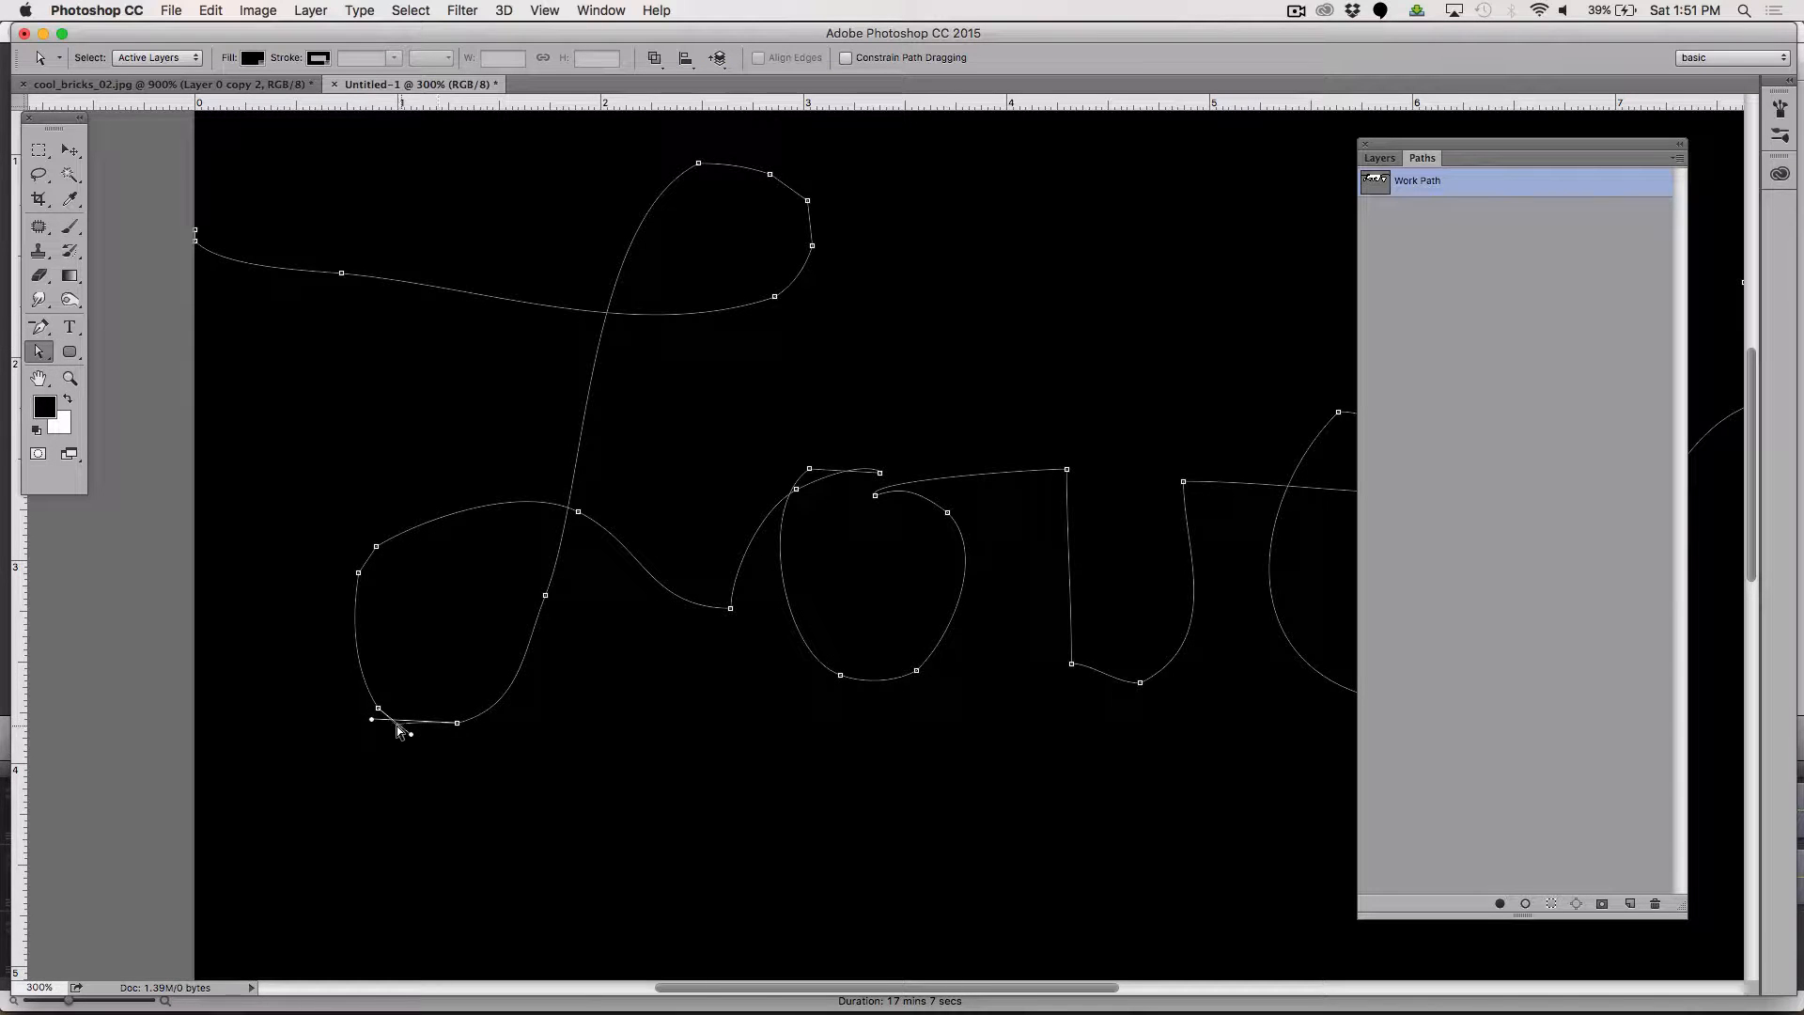
{"action": "left_click", "coordinate": [455, 723]}
{"action": "left_click_drag", "start_coordinate": [375, 726], "coordinate": [523, 699]}
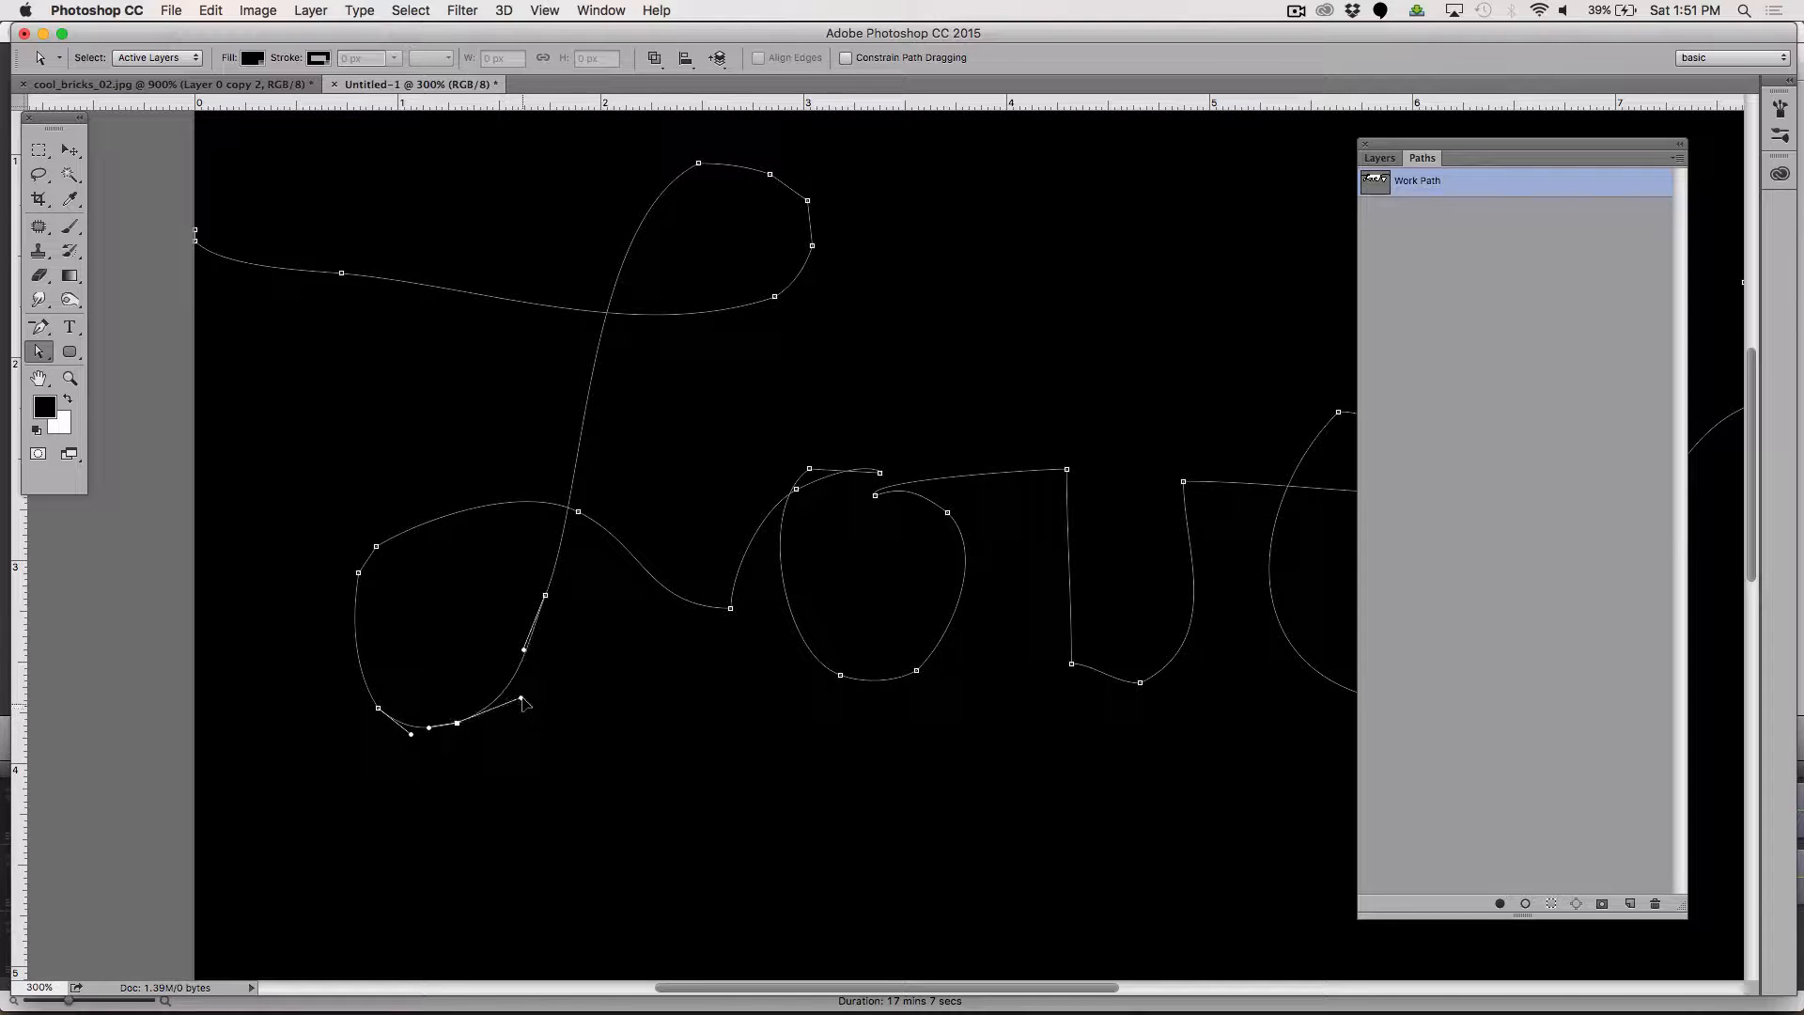
Step: Delete the extra anchor point at the upper left of the L's lower loop and two on the right of its top loop
{"action": "left_click_drag", "start_coordinate": [376, 546], "coordinate": [406, 520]}
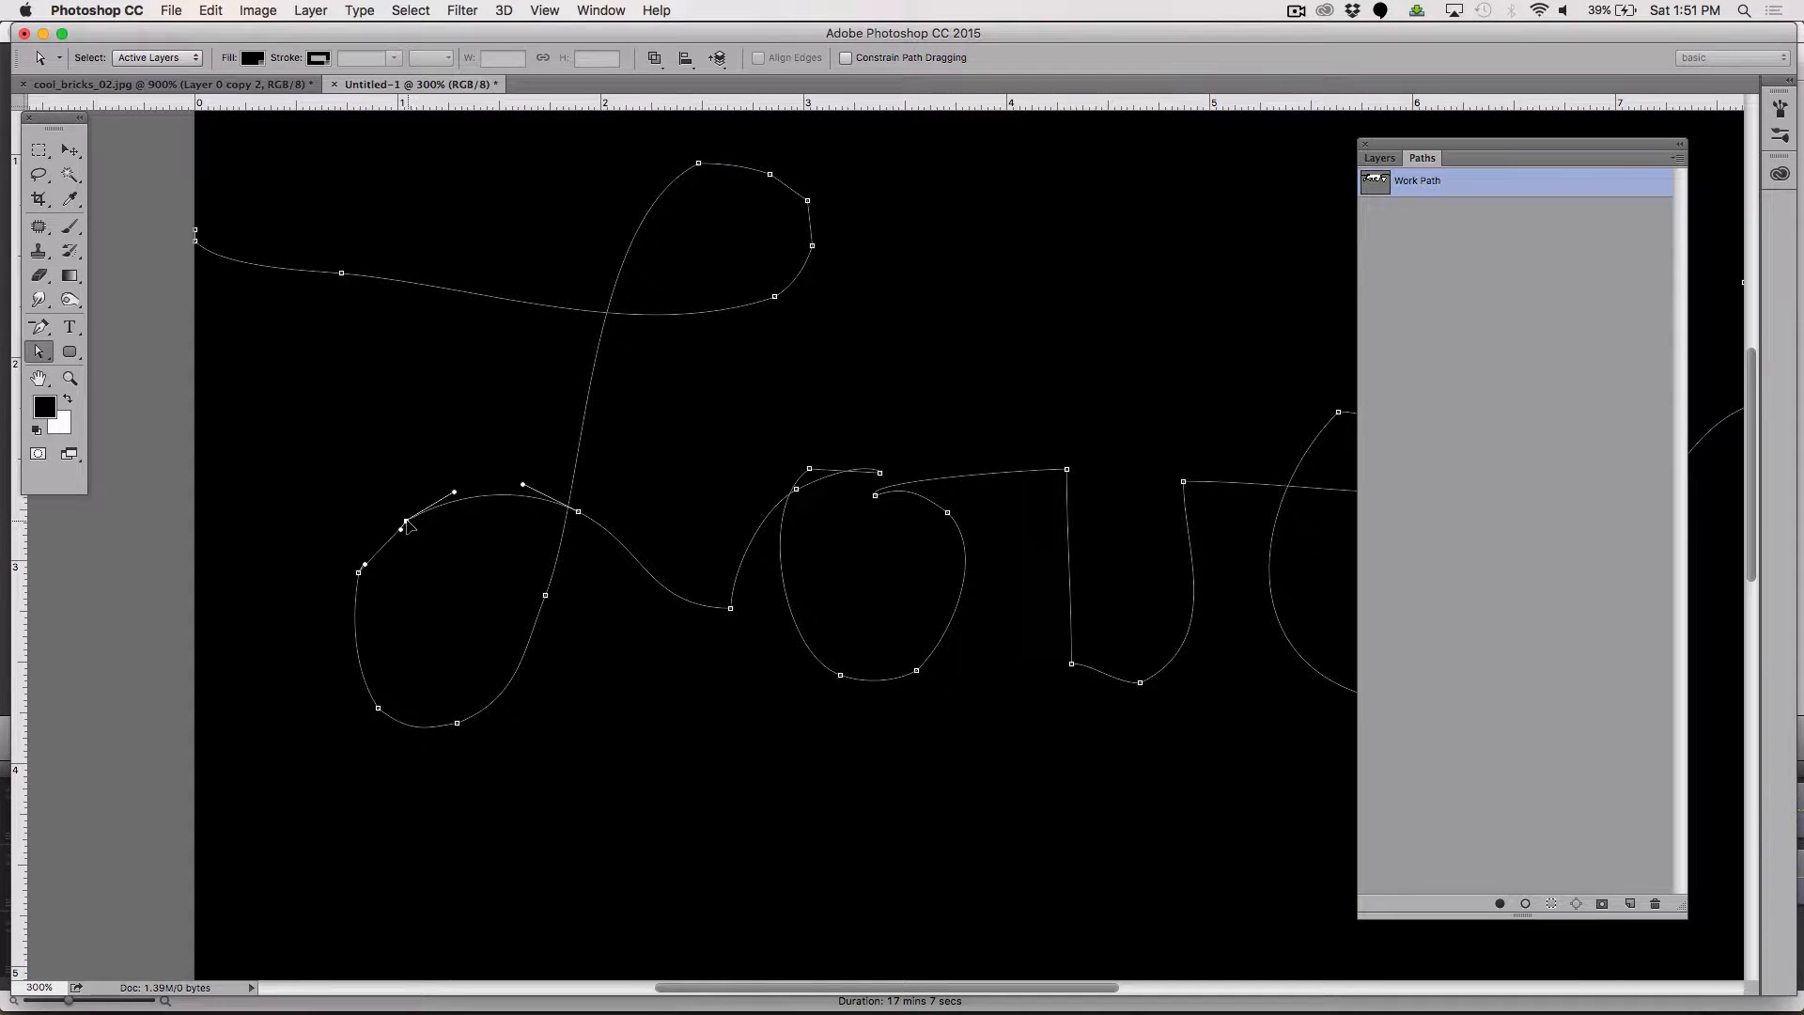
{"action": "left_click_drag", "start_coordinate": [39, 327], "coordinate": [141, 374]}
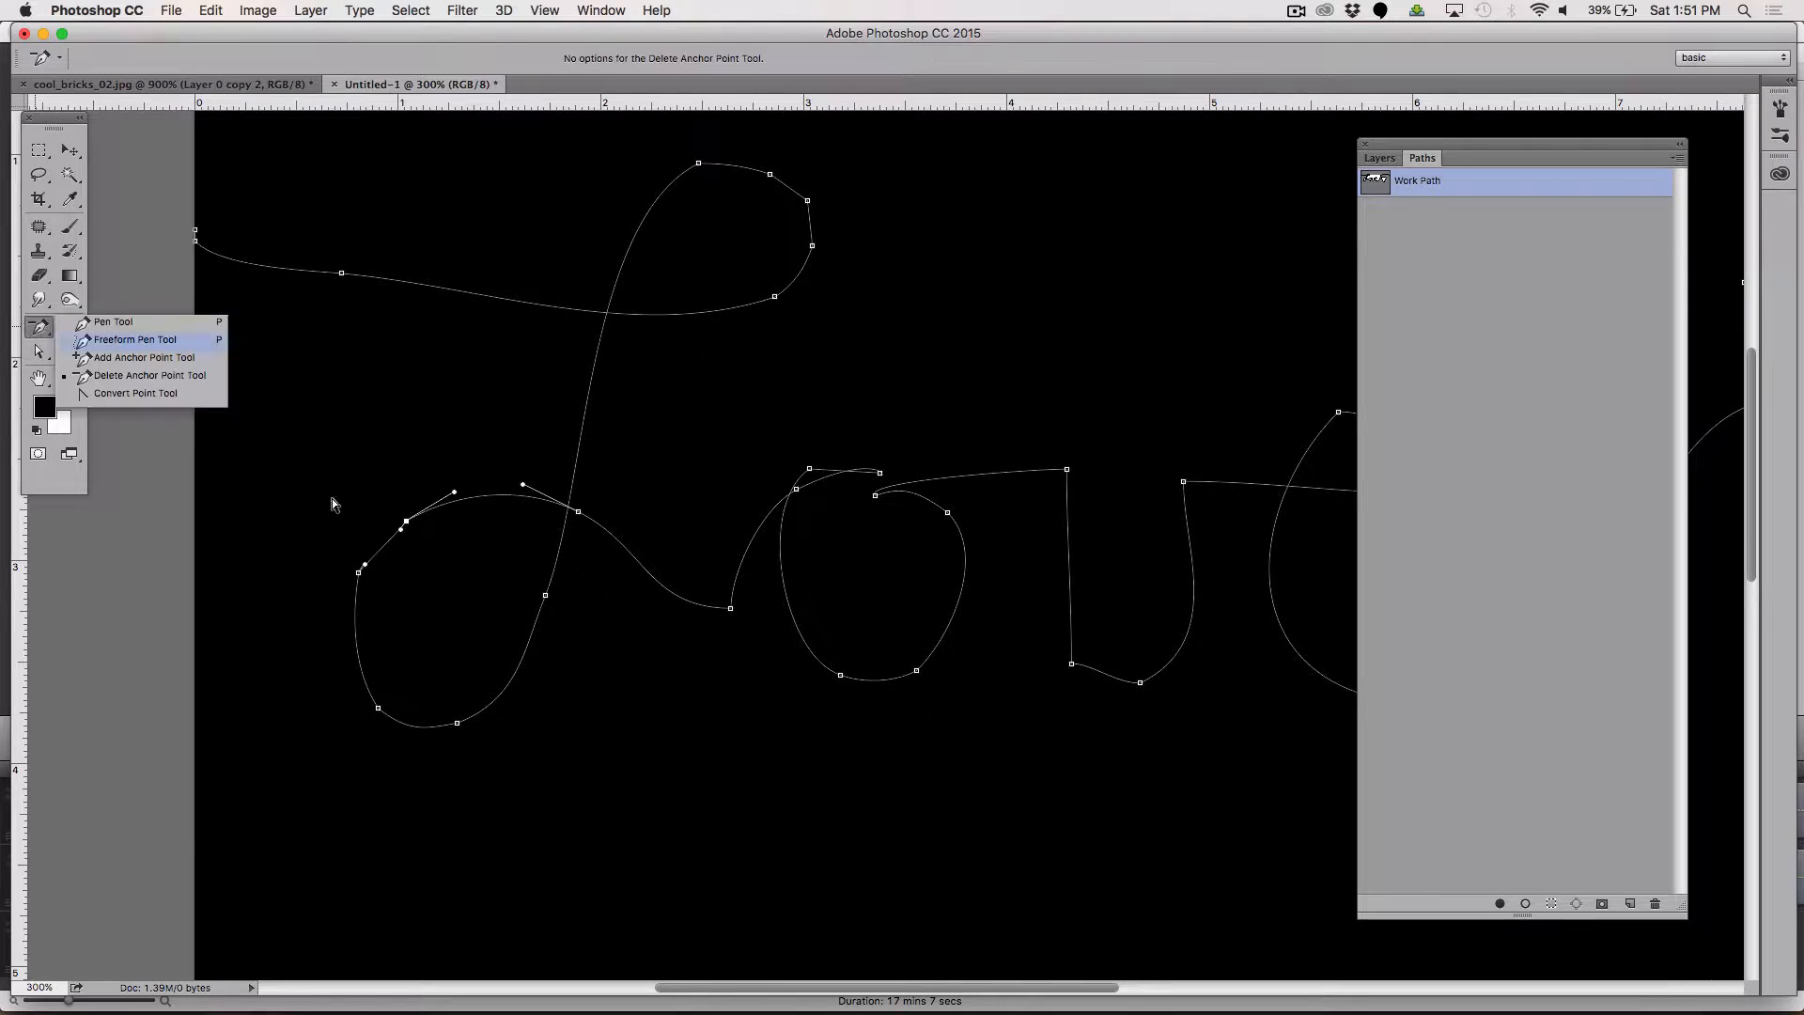
{"action": "left_click", "coordinate": [405, 528]}
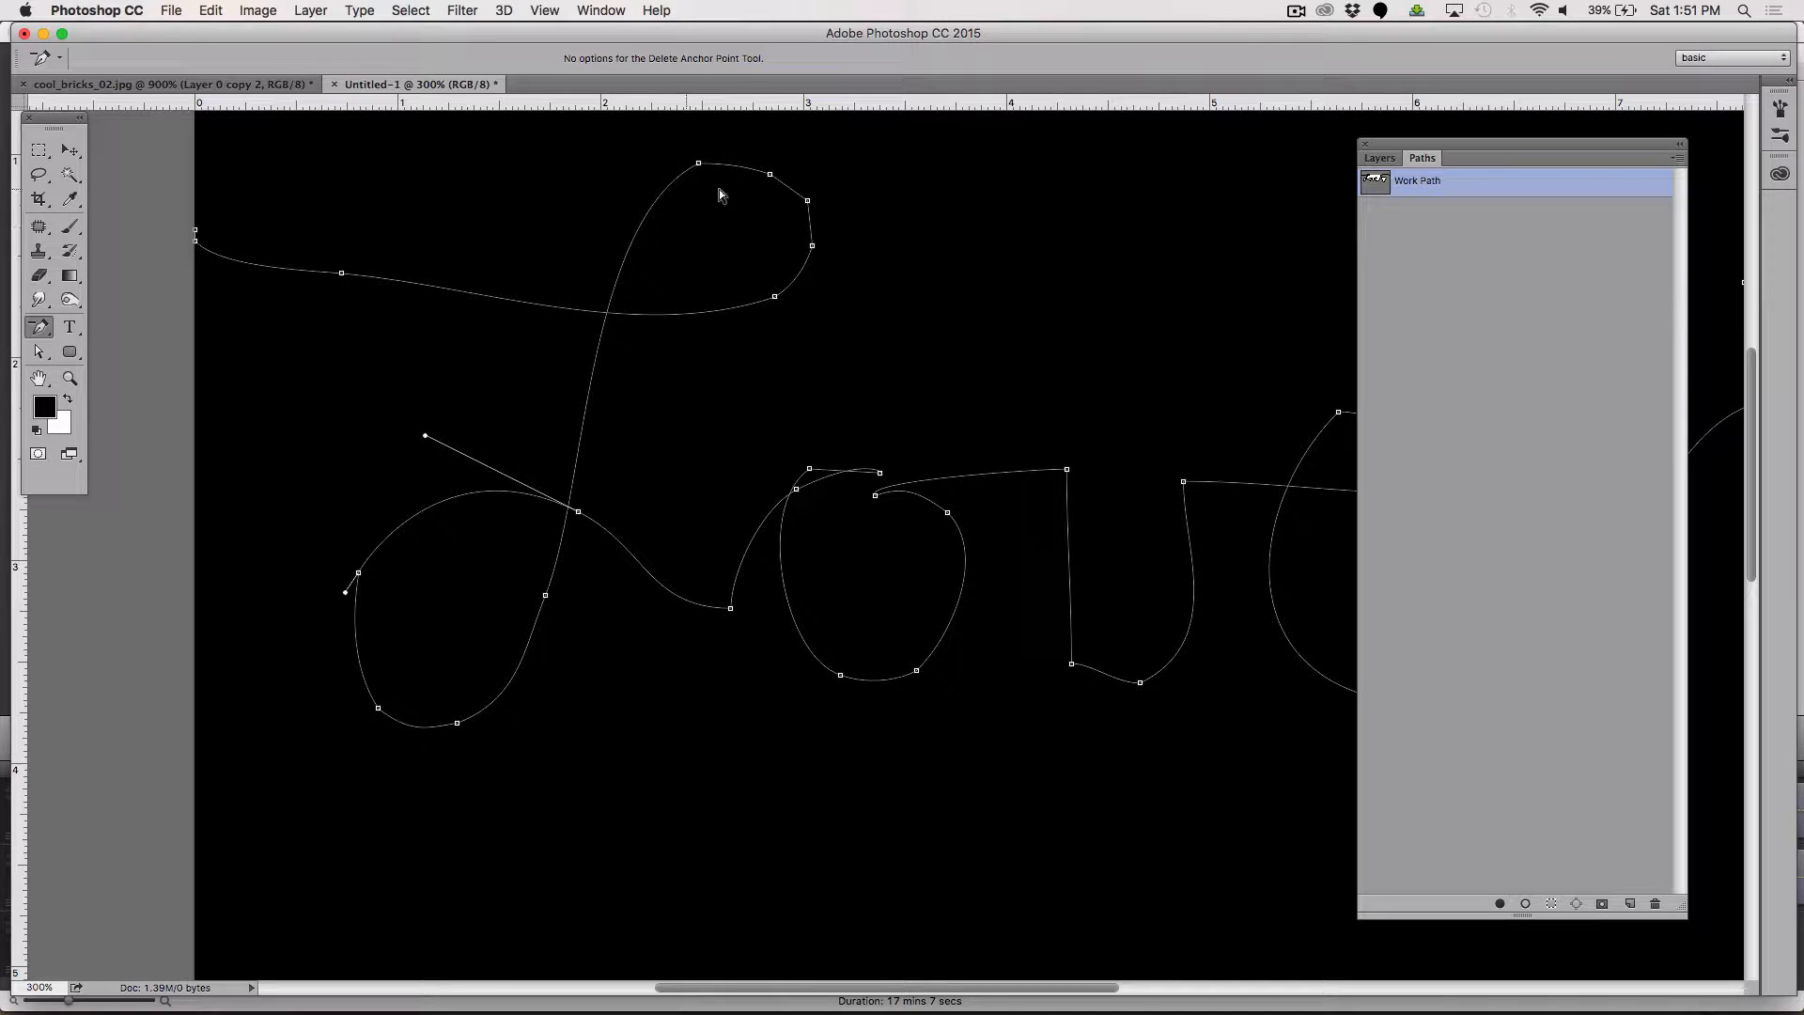
{"action": "left_click", "coordinate": [771, 175]}
{"action": "left_click", "coordinate": [813, 246]}
Step: Angle the direction handles of the right anchor point on the L's top loop to round the curve, and deselect the path
{"action": "left_click", "coordinate": [43, 355]}
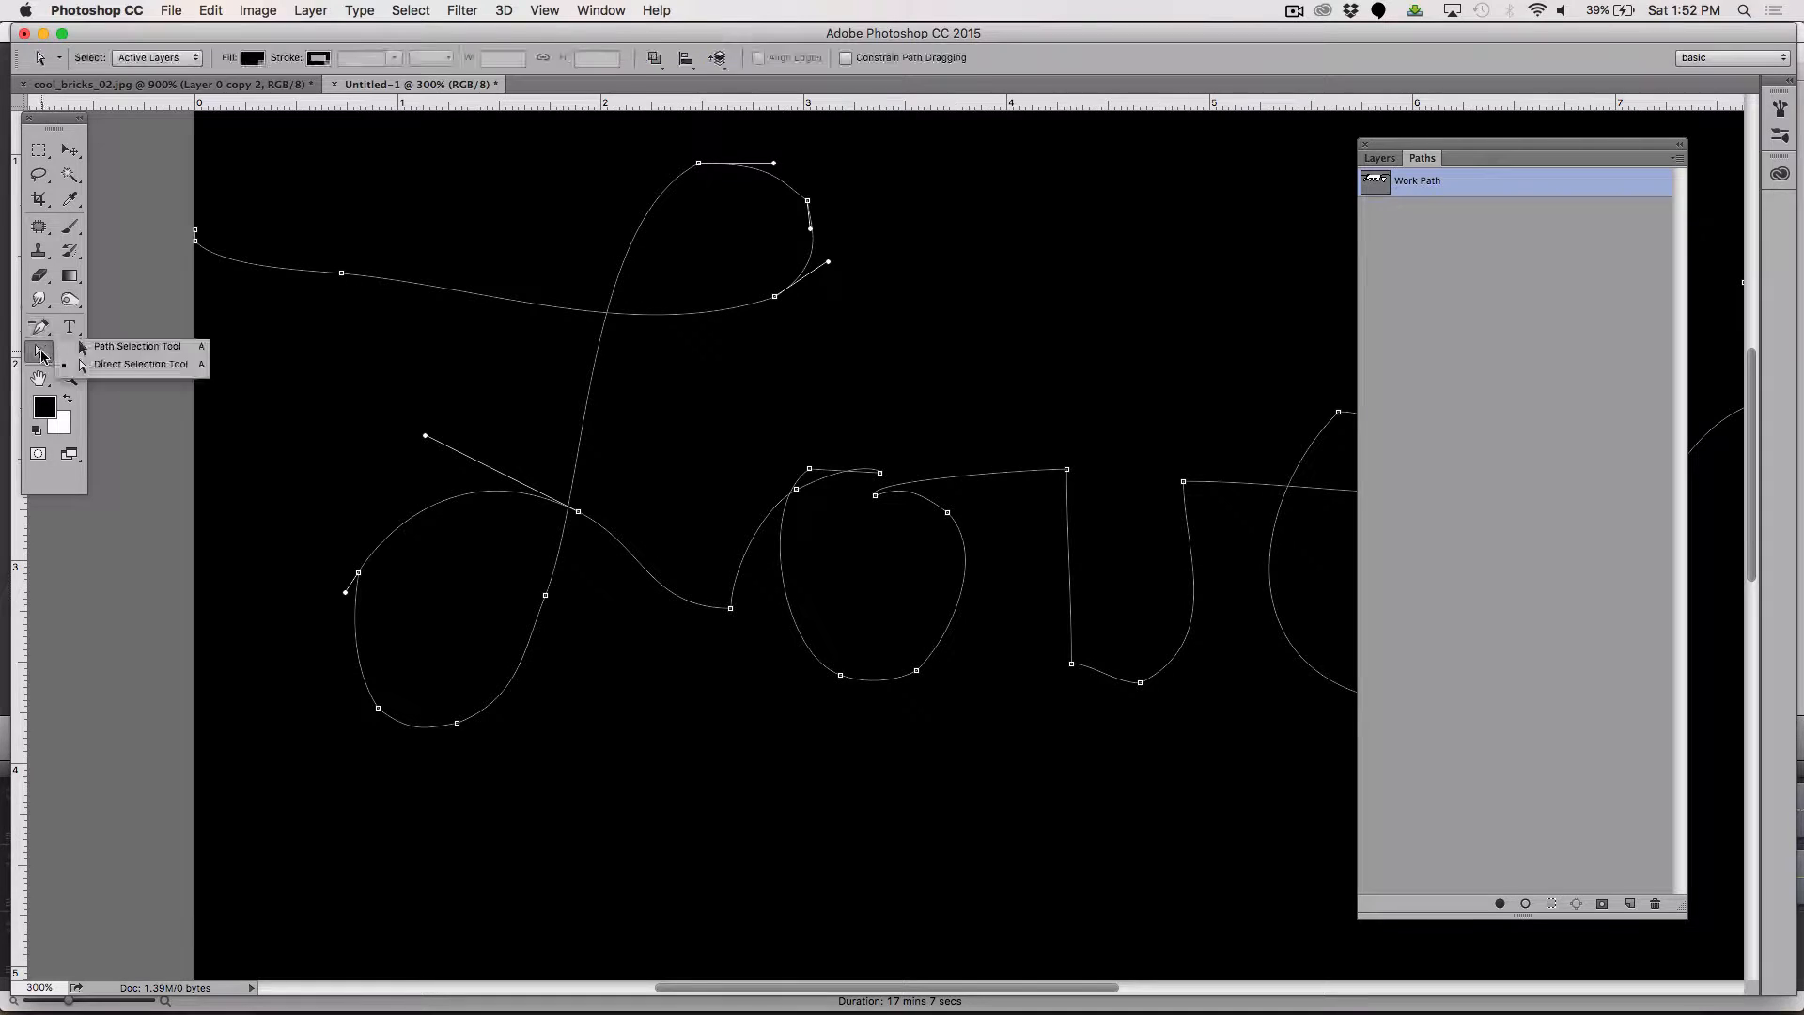
{"action": "left_click", "coordinate": [159, 364]}
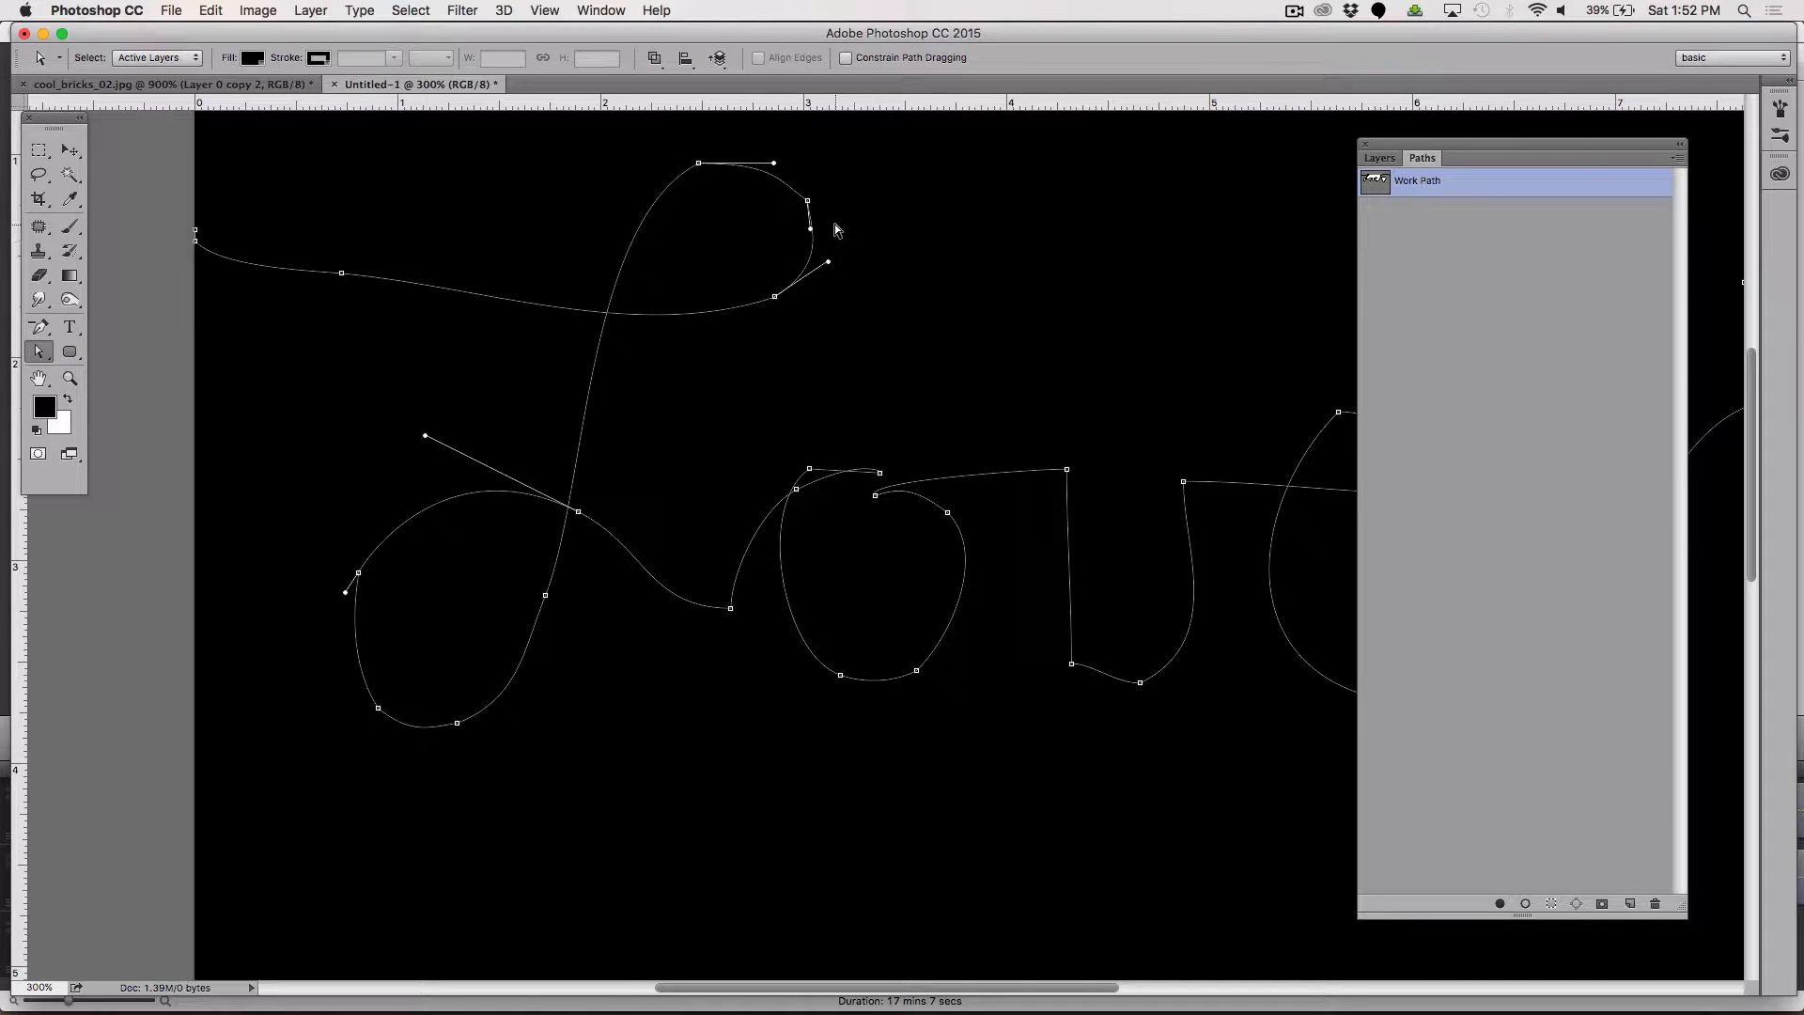
{"action": "left_click", "coordinate": [808, 201]}
{"action": "left_click_drag", "start_coordinate": [811, 231], "coordinate": [785, 176]}
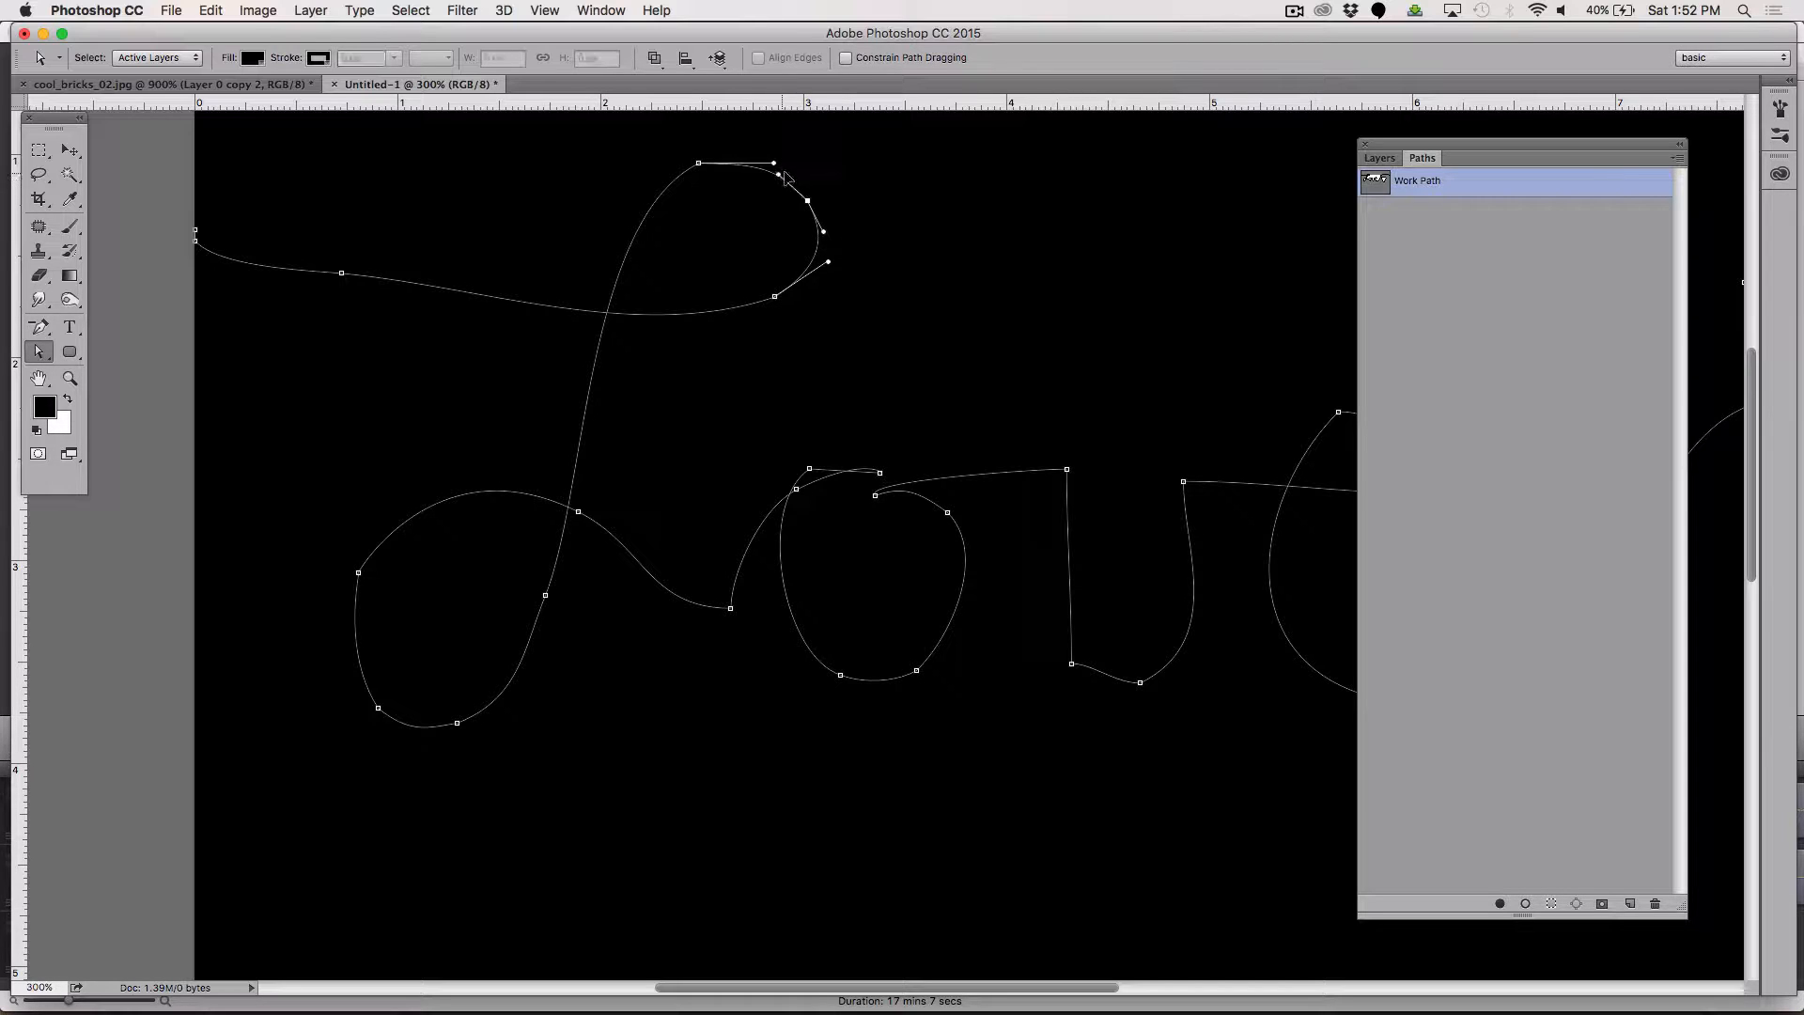
{"action": "left_click", "coordinate": [820, 341]}
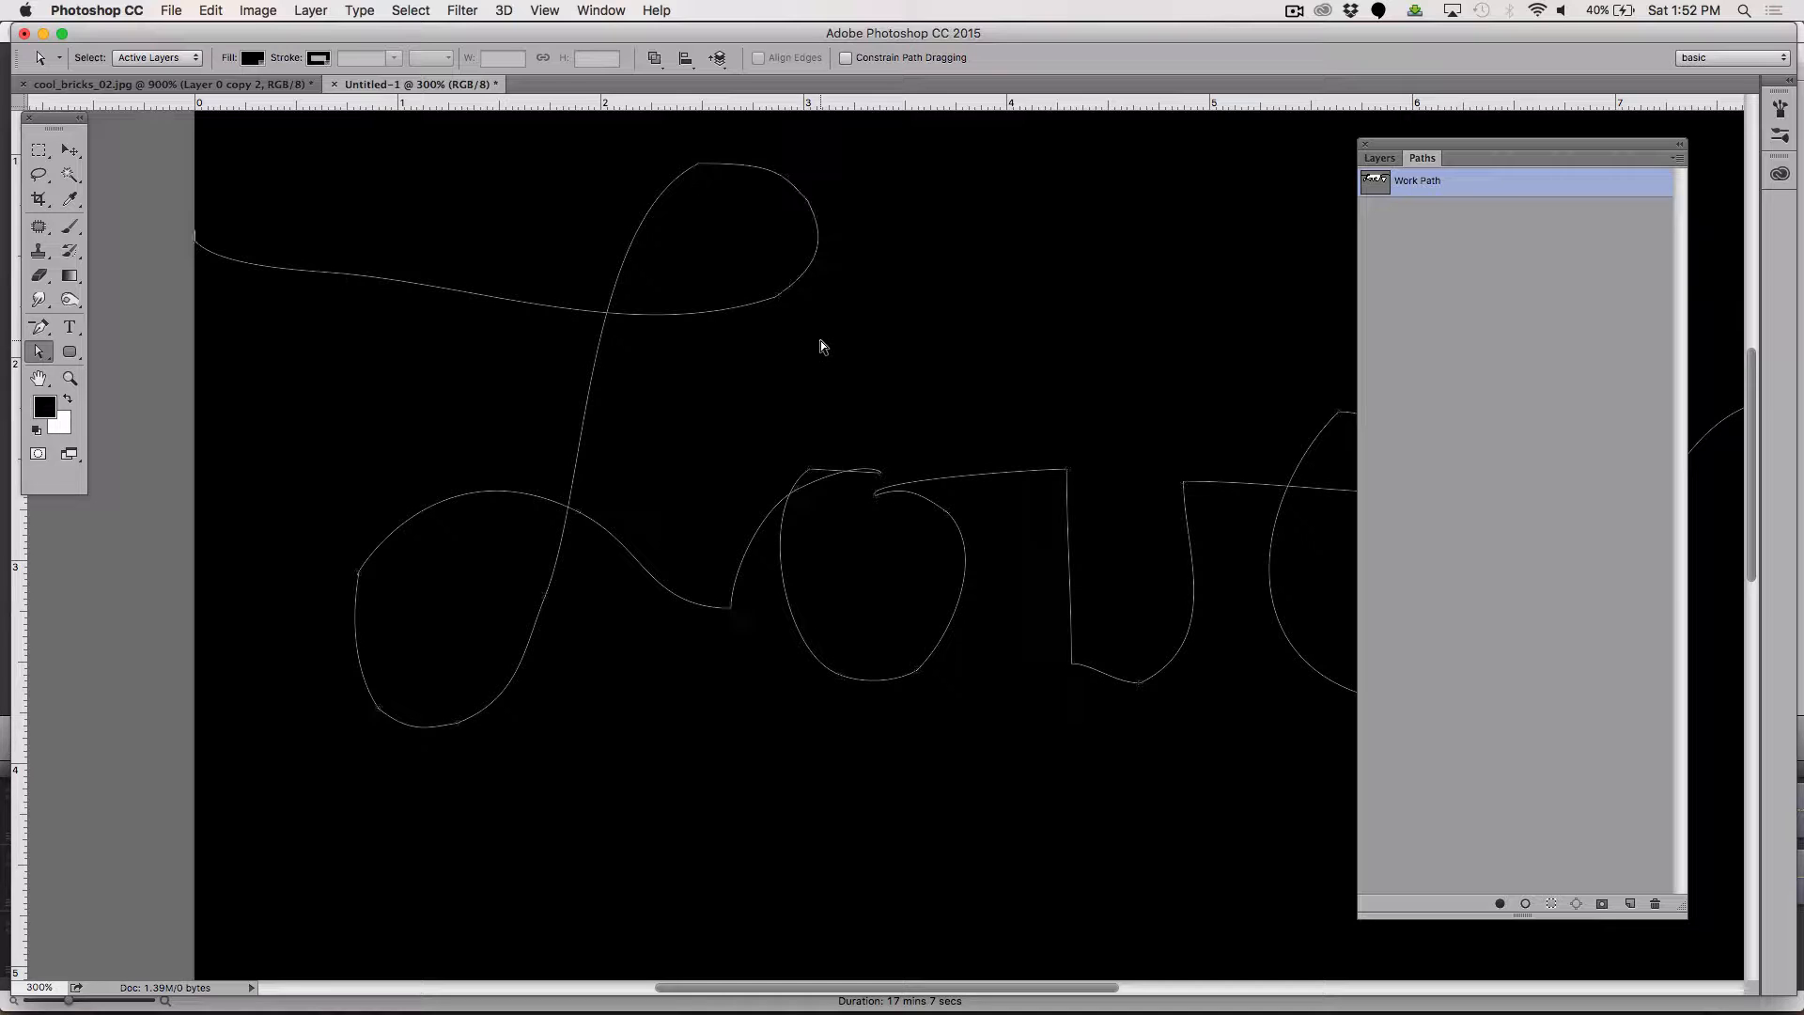
Step: Adjust the direction handles of the anchor points at the top of the L's upper loop and the left of its lower loop to round both curves
{"action": "left_click", "coordinate": [698, 164]}
{"action": "left_click_drag", "start_coordinate": [776, 166], "coordinate": [766, 148]}
{"action": "left_click", "coordinate": [907, 224]}
{"action": "left_click", "coordinate": [358, 573]}
{"action": "left_click_drag", "start_coordinate": [346, 595], "coordinate": [370, 519]}
{"action": "scroll", "coordinate": [589, 718], "scroll_direction": "right", "scroll_amount": 5}
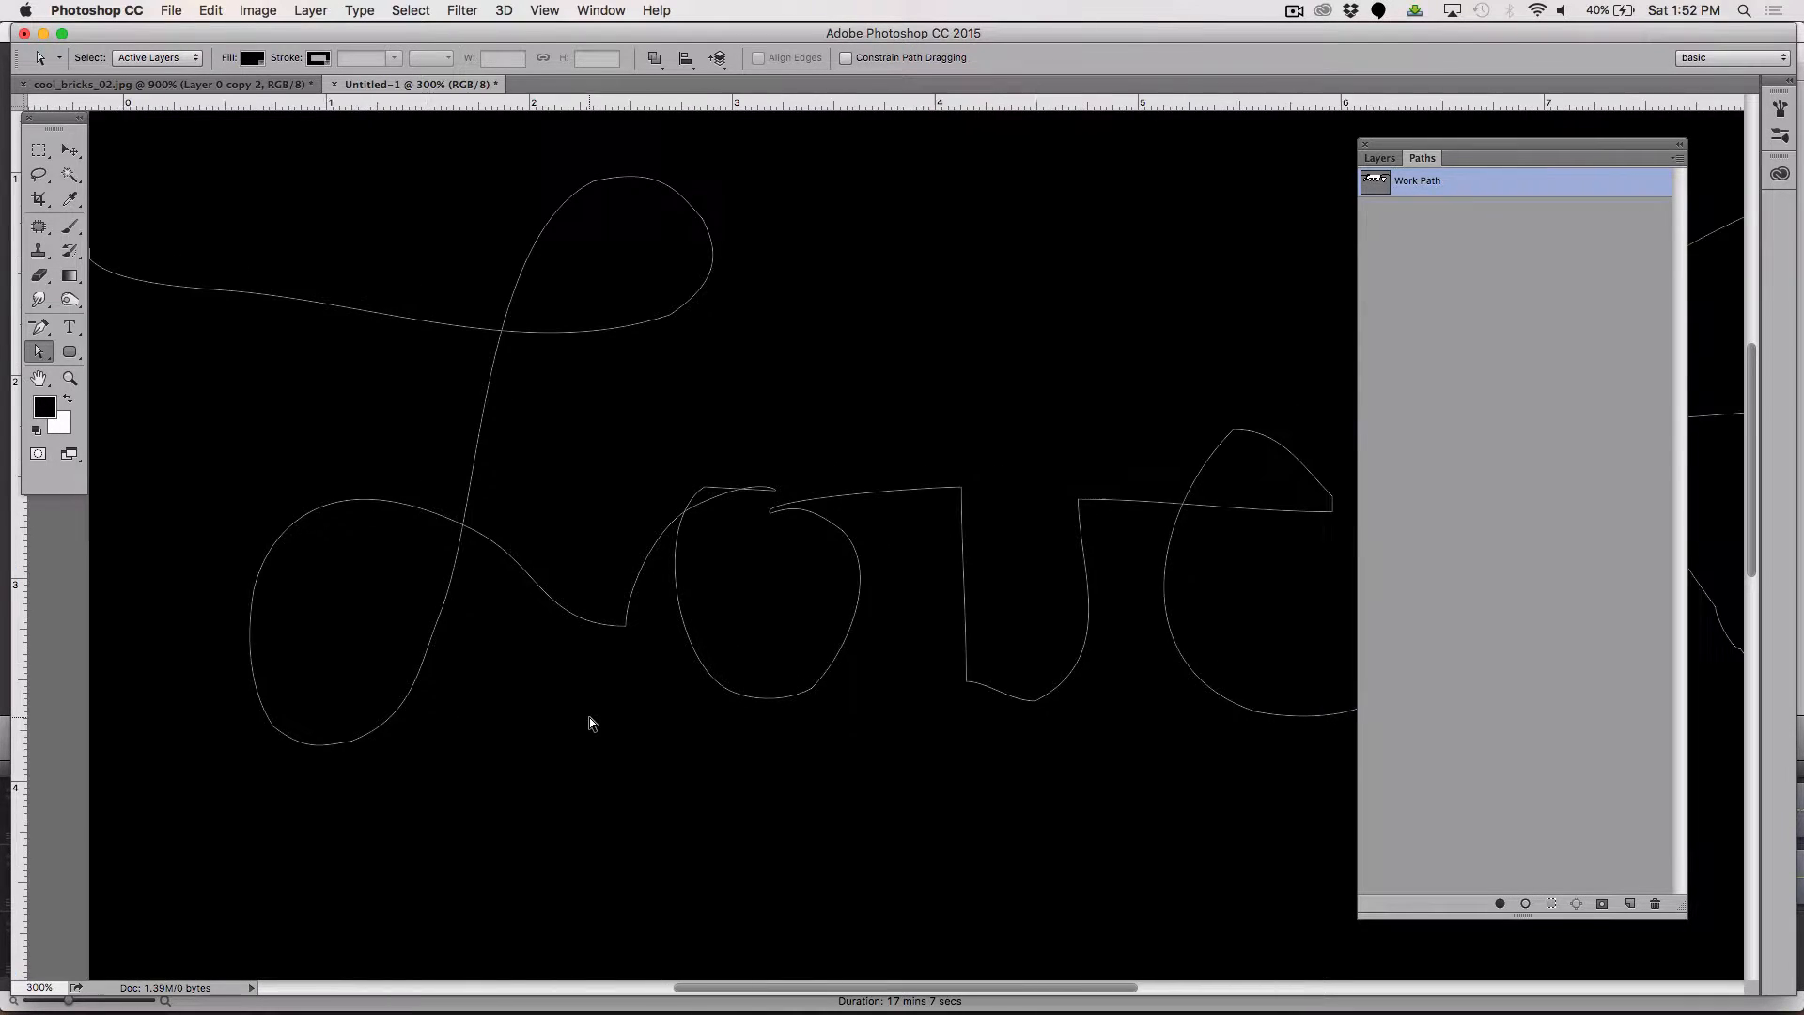
{"action": "left_click", "coordinate": [1294, 12]}
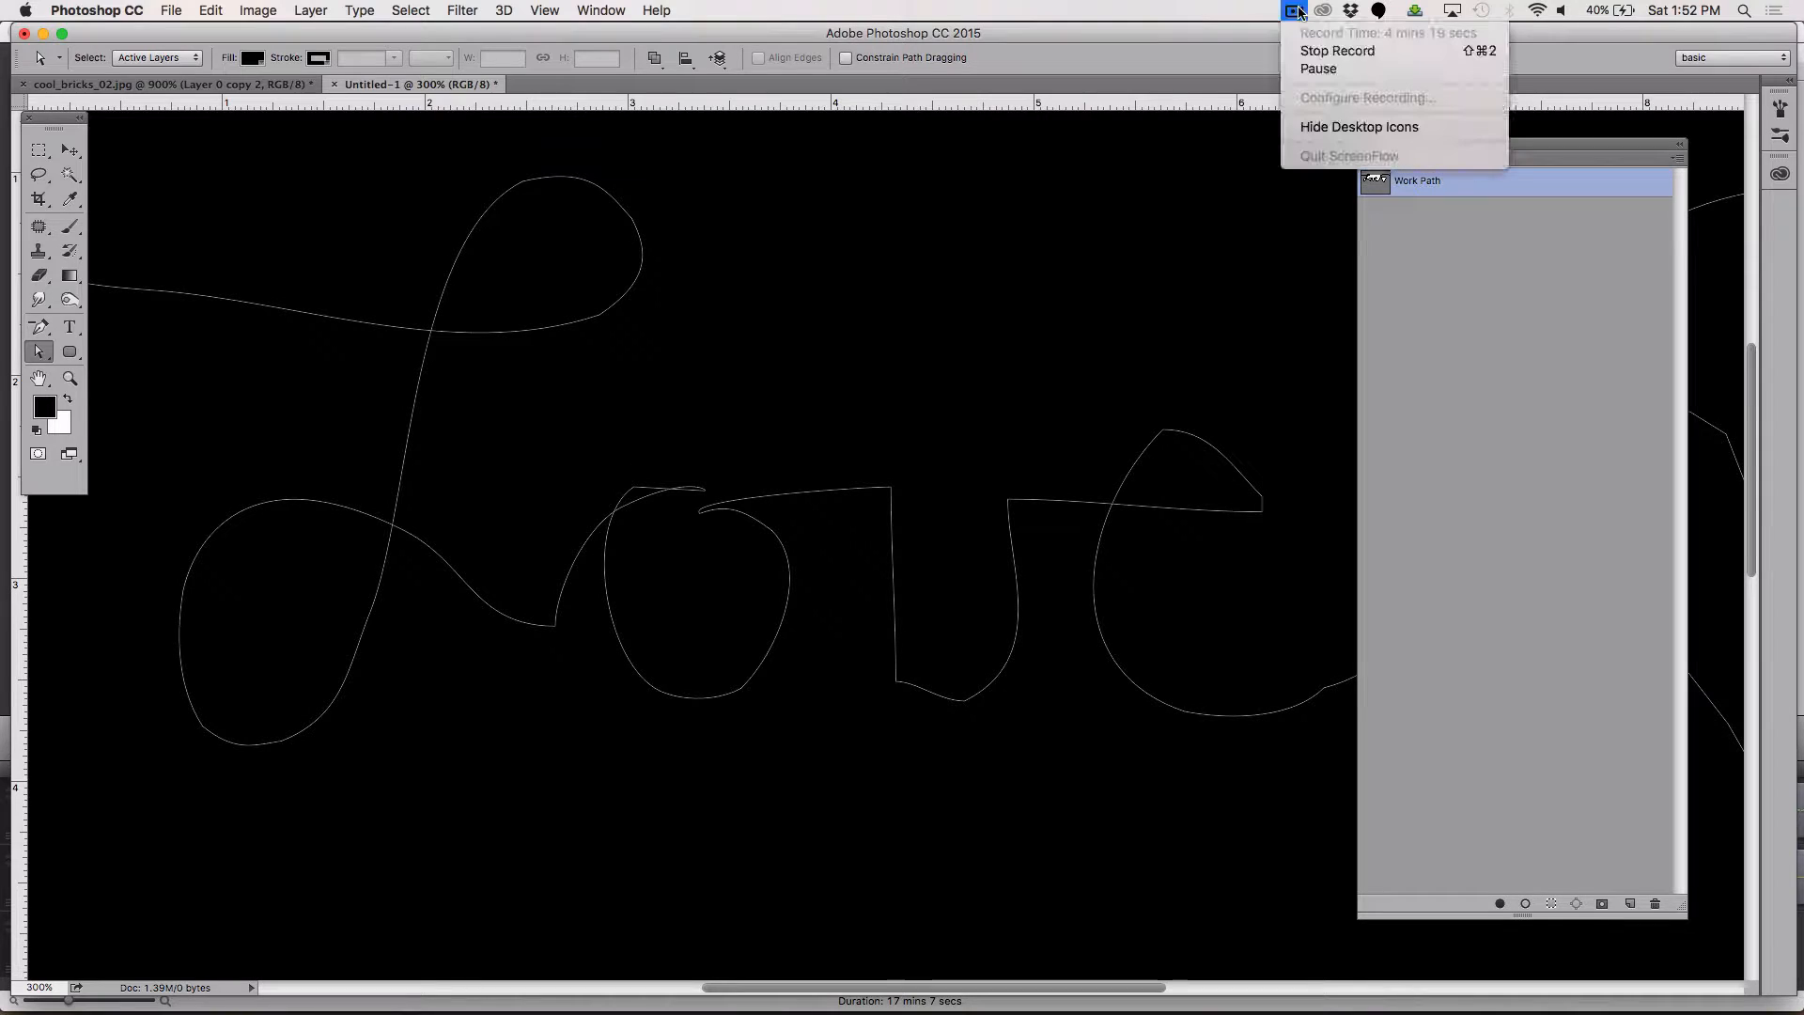
{"action": "left_click", "coordinate": [1312, 69]}
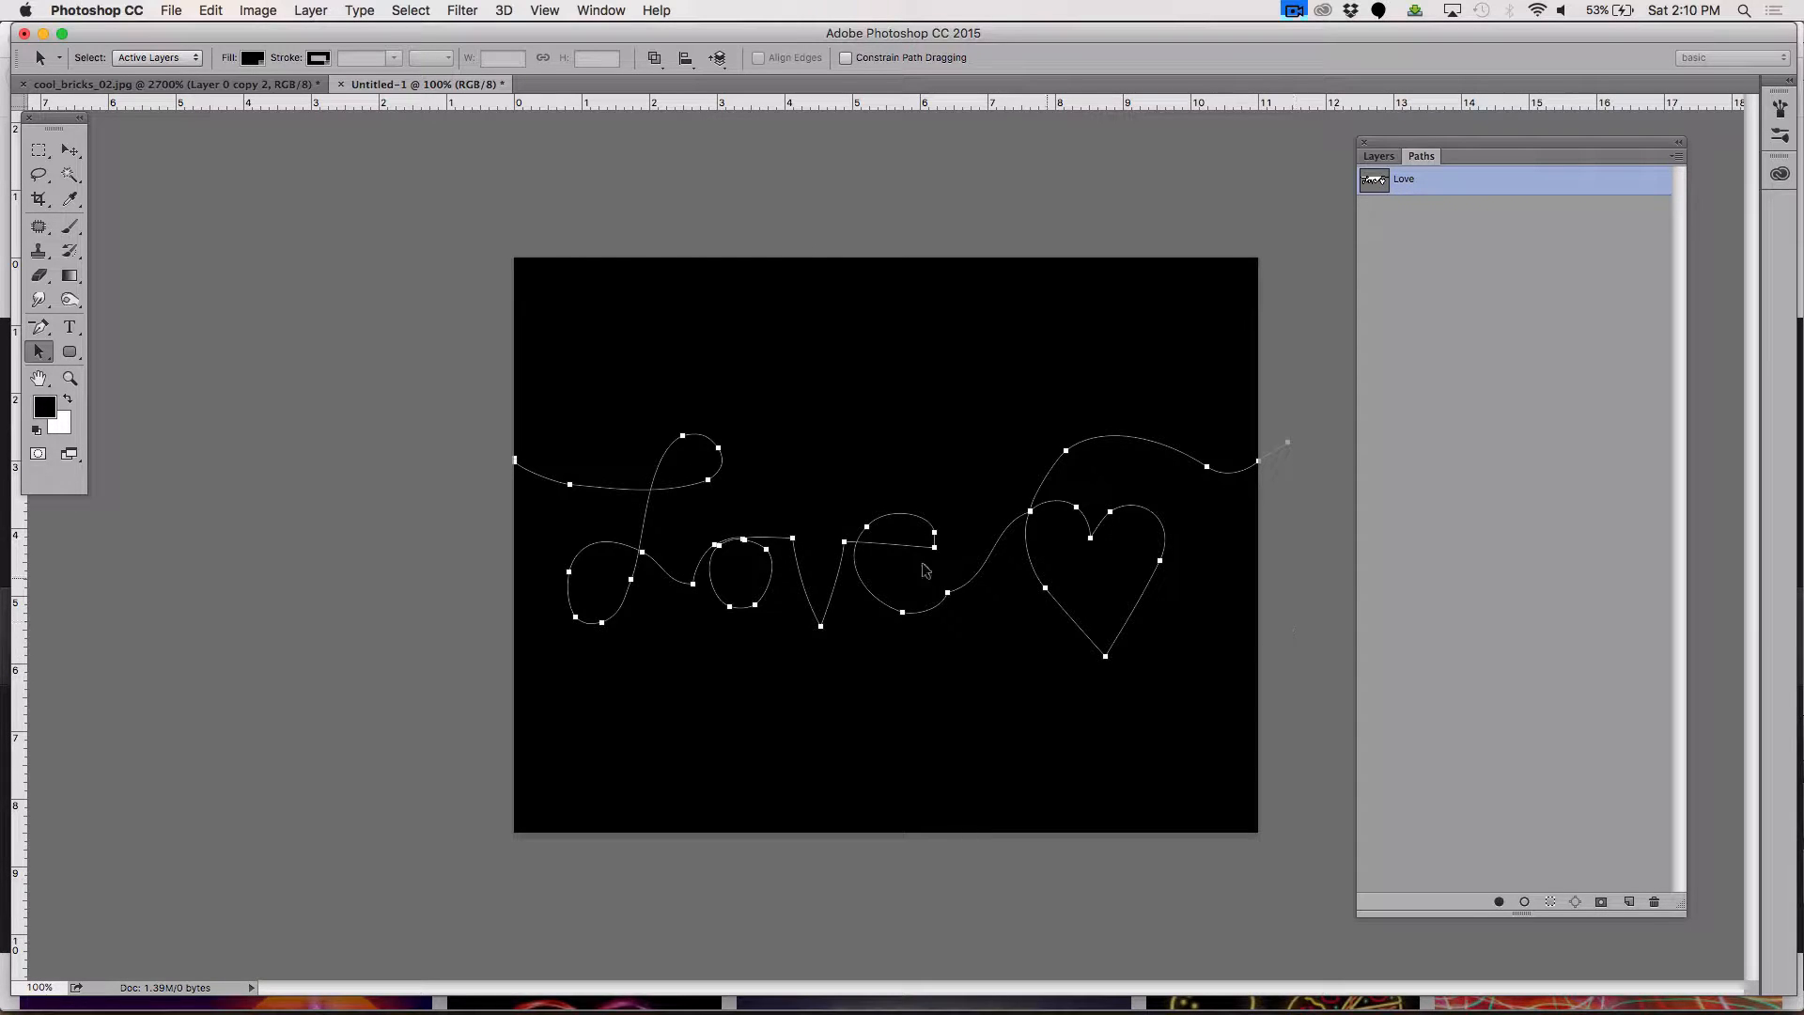
Step: Deselect the Love path, hide it from the canvas, and show it again to check its shape
{"action": "left_click", "coordinate": [979, 488]}
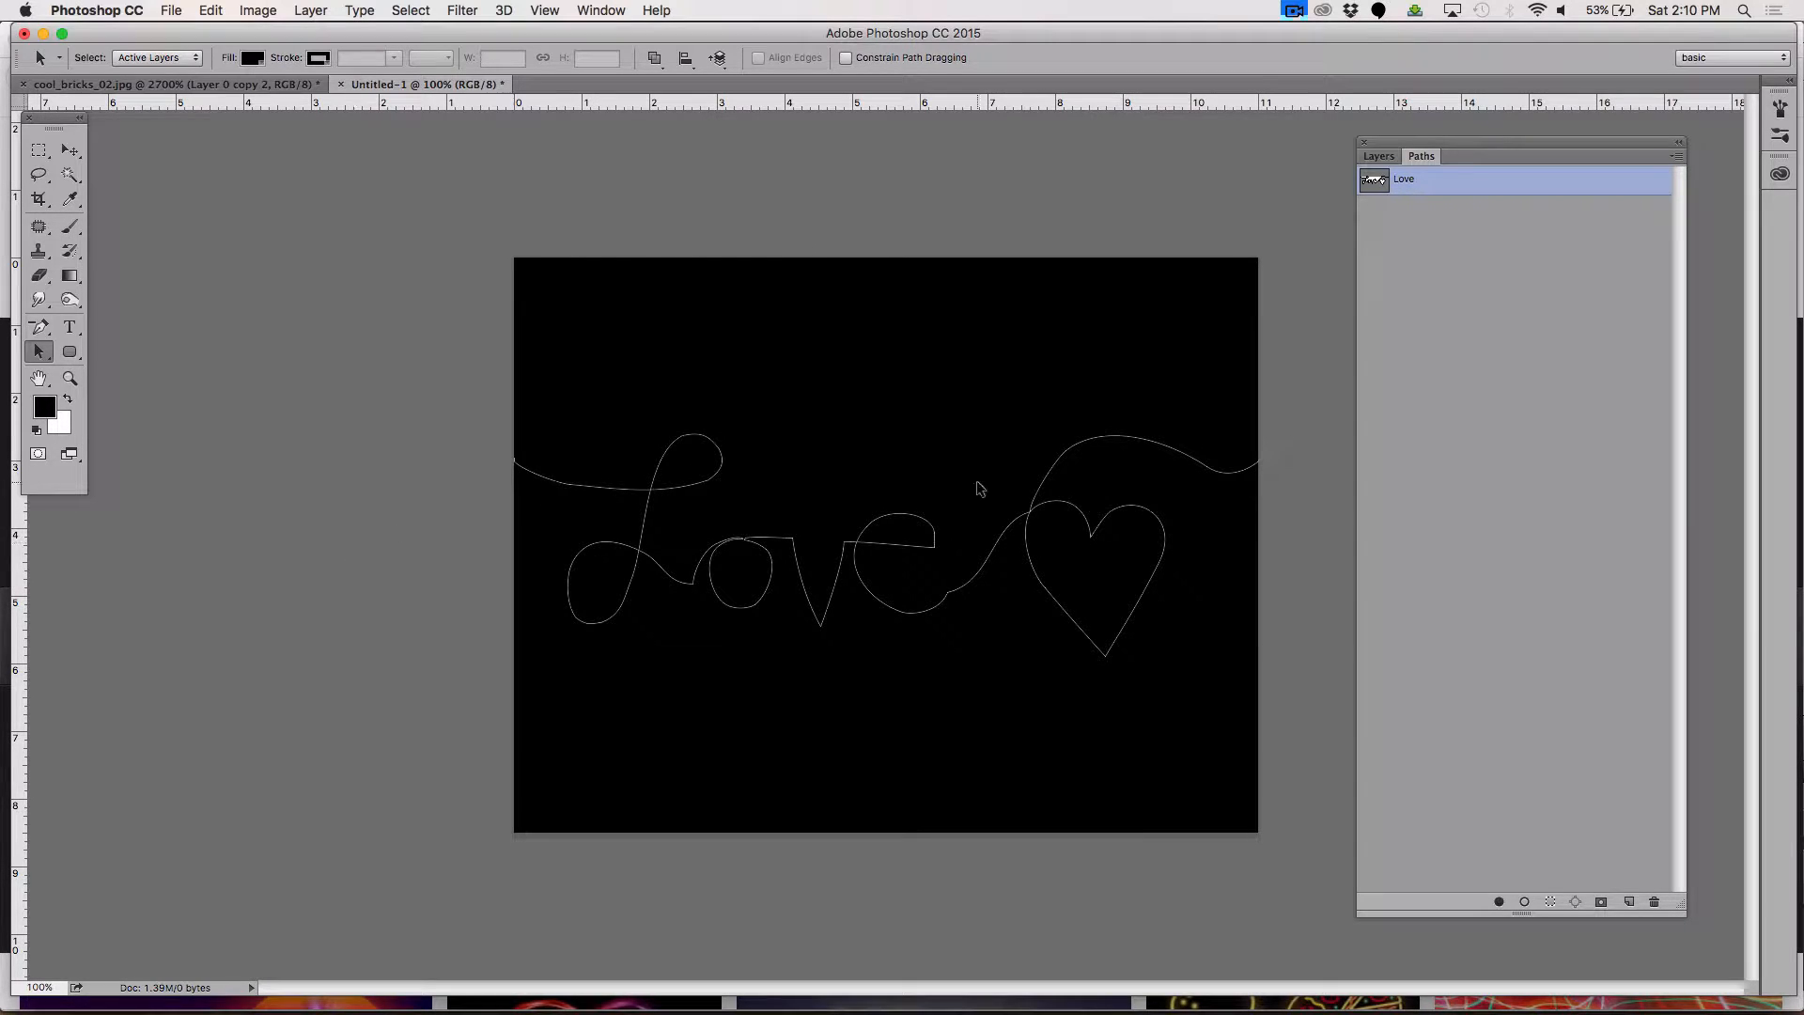
{"action": "left_click", "coordinate": [1475, 543]}
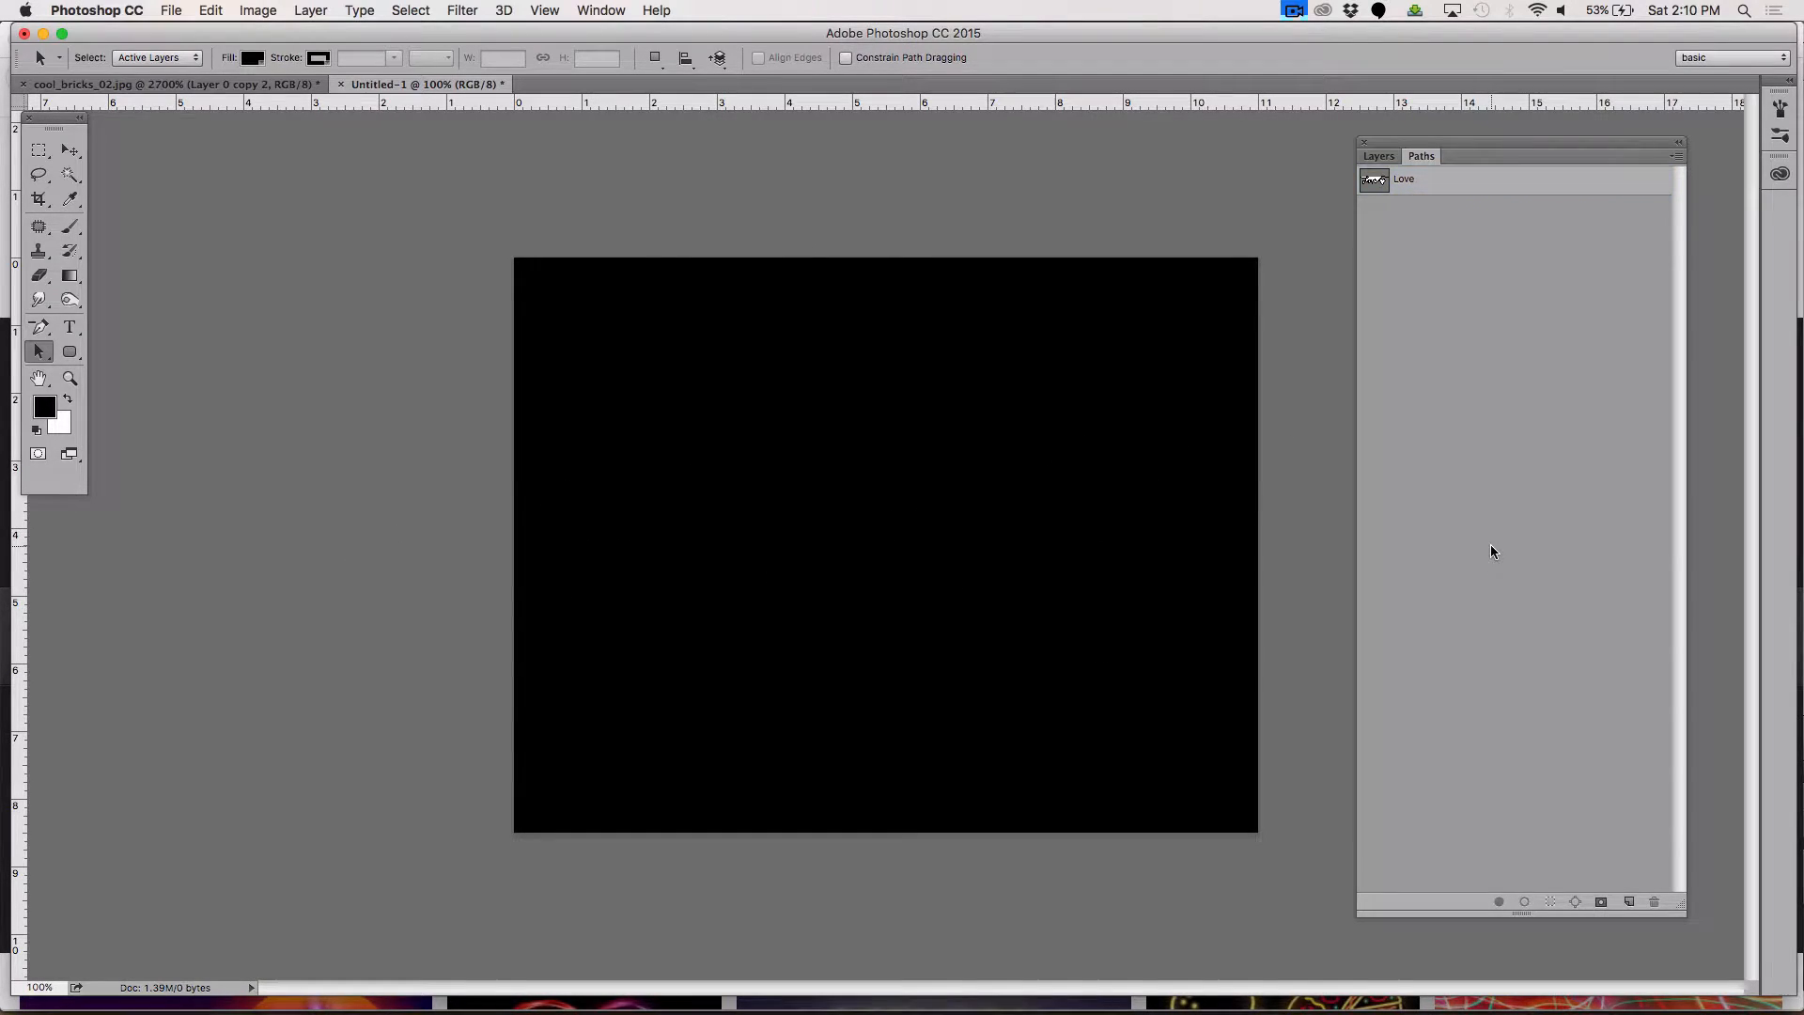
{"action": "left_click", "coordinate": [1404, 193]}
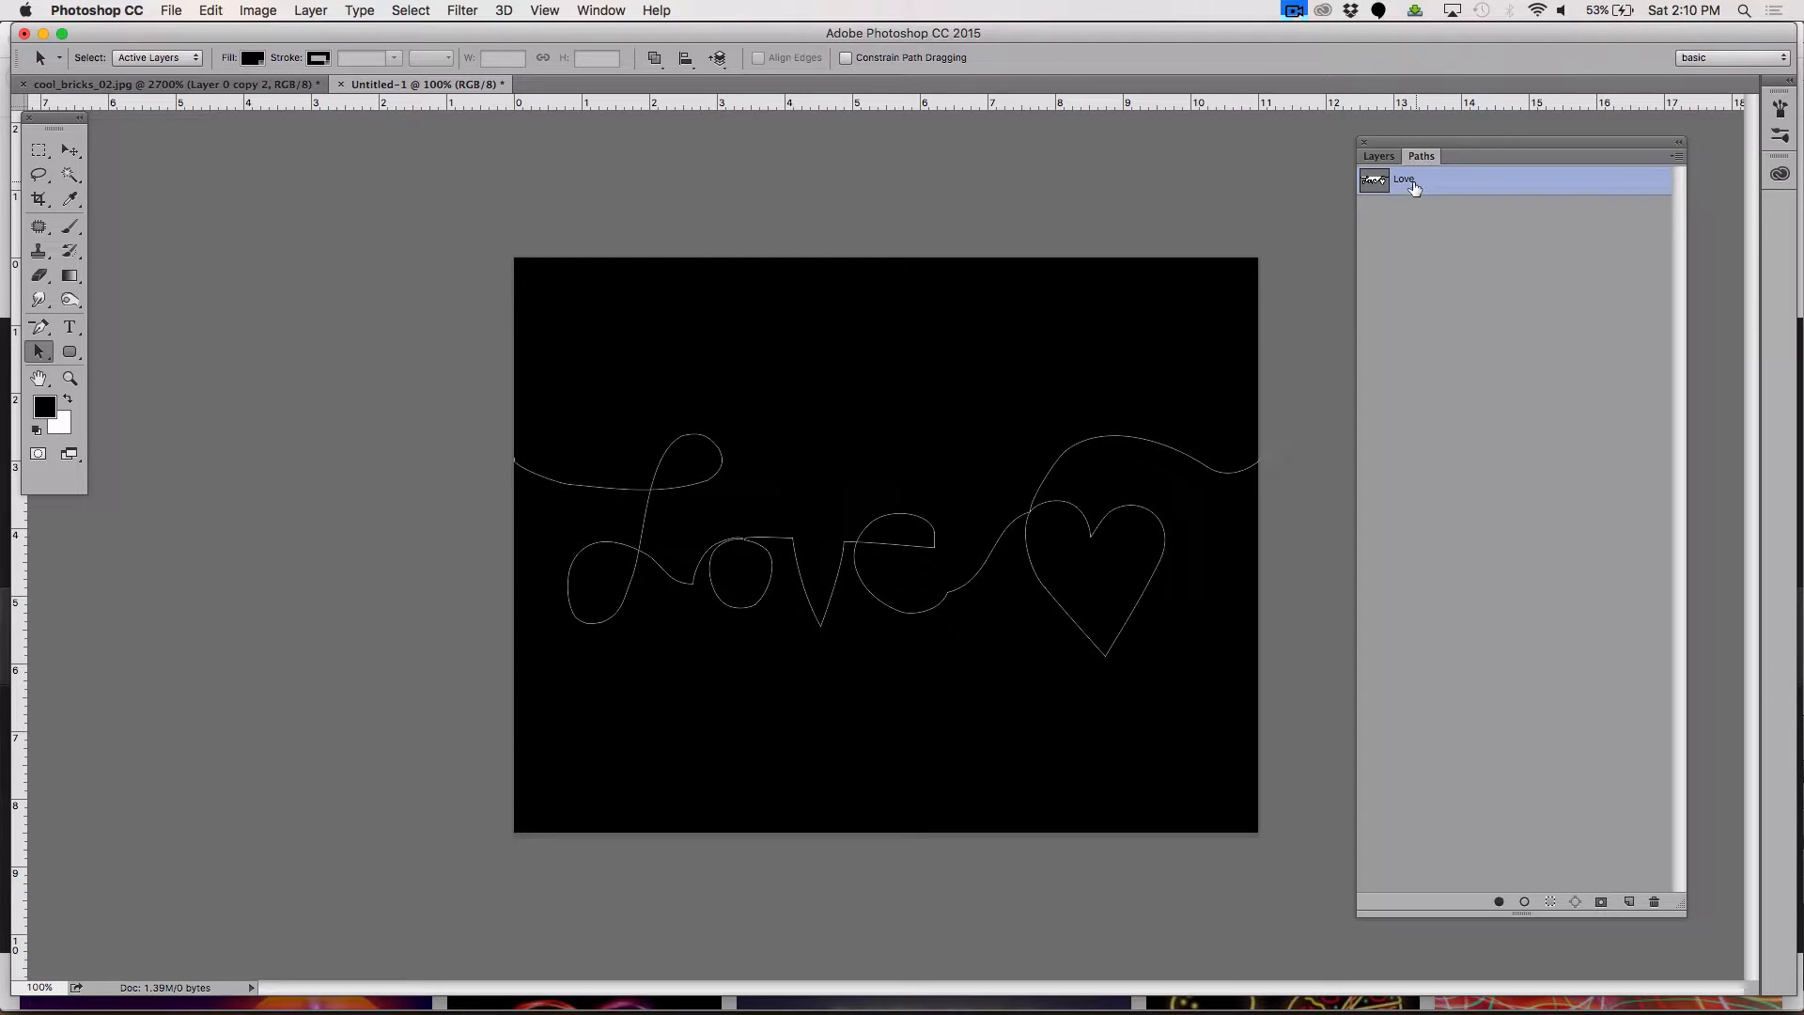
Step: Adjust a direction handle of the second anchor point on the L's entry stroke with the Direct Selection Tool, and deselect the path
{"action": "left_click", "coordinate": [548, 480], "text": "alt"}
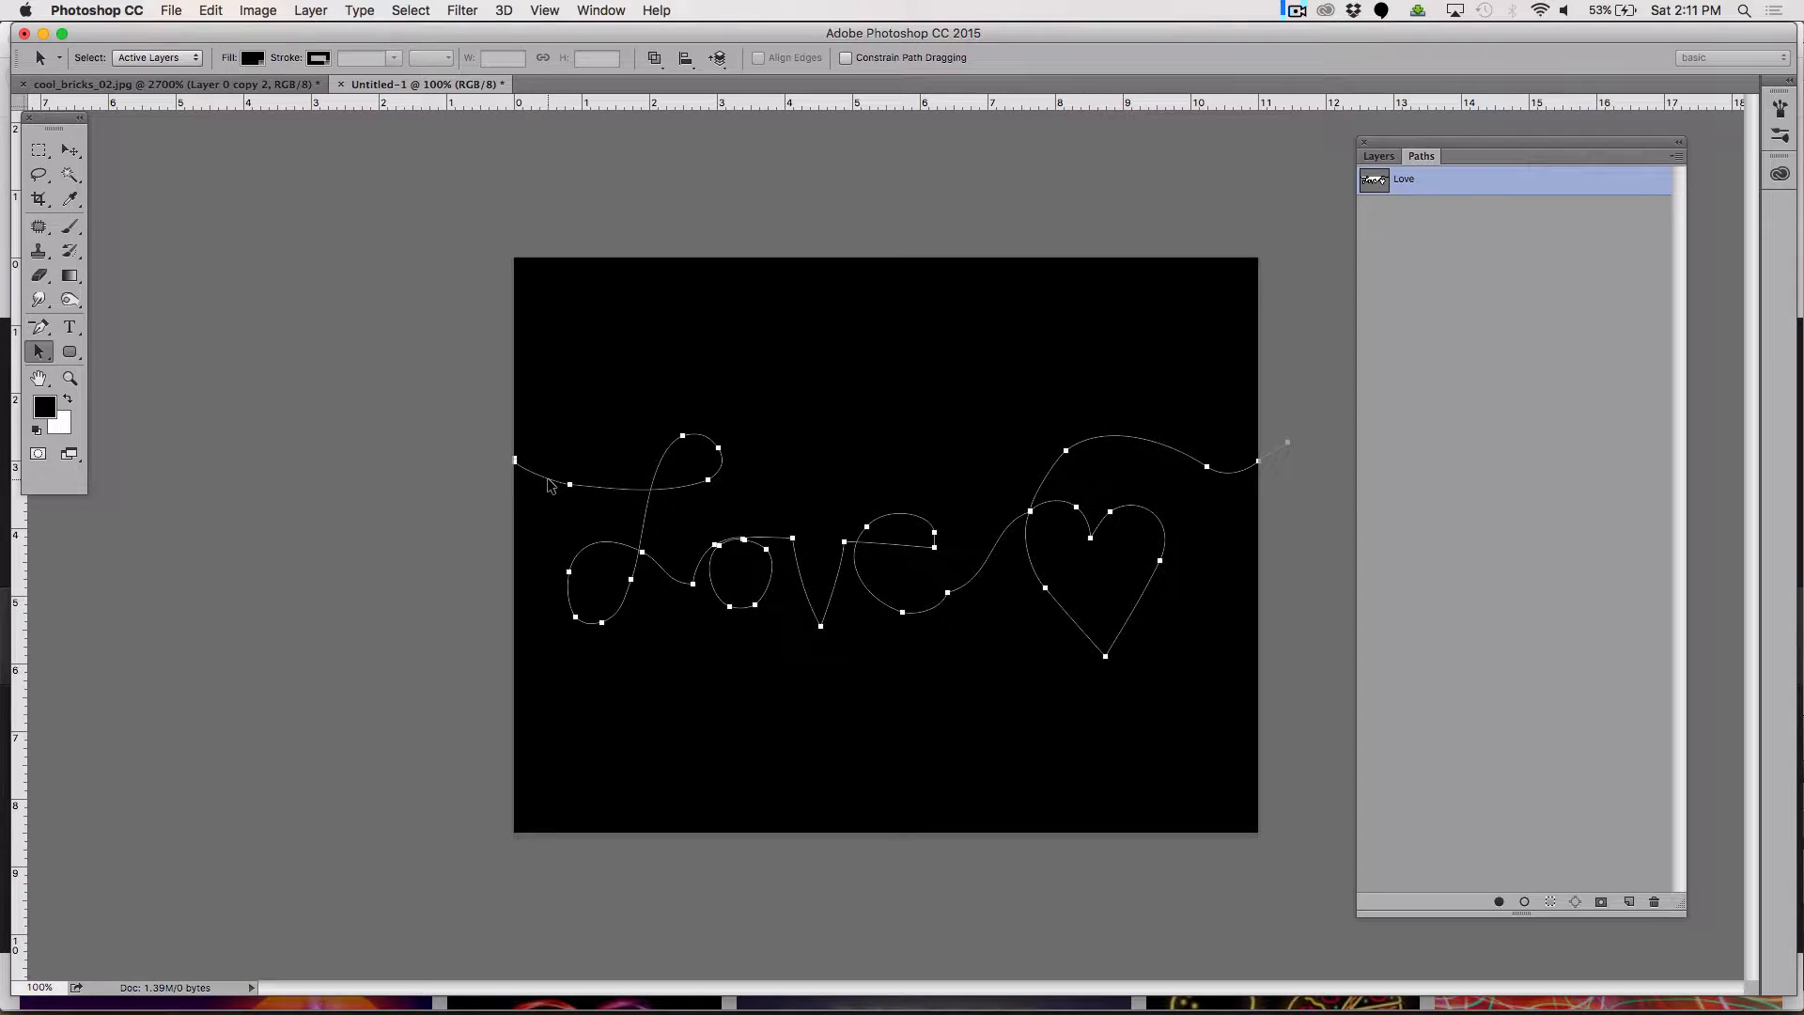
{"action": "left_click", "coordinate": [43, 358]}
{"action": "left_click", "coordinate": [122, 374]}
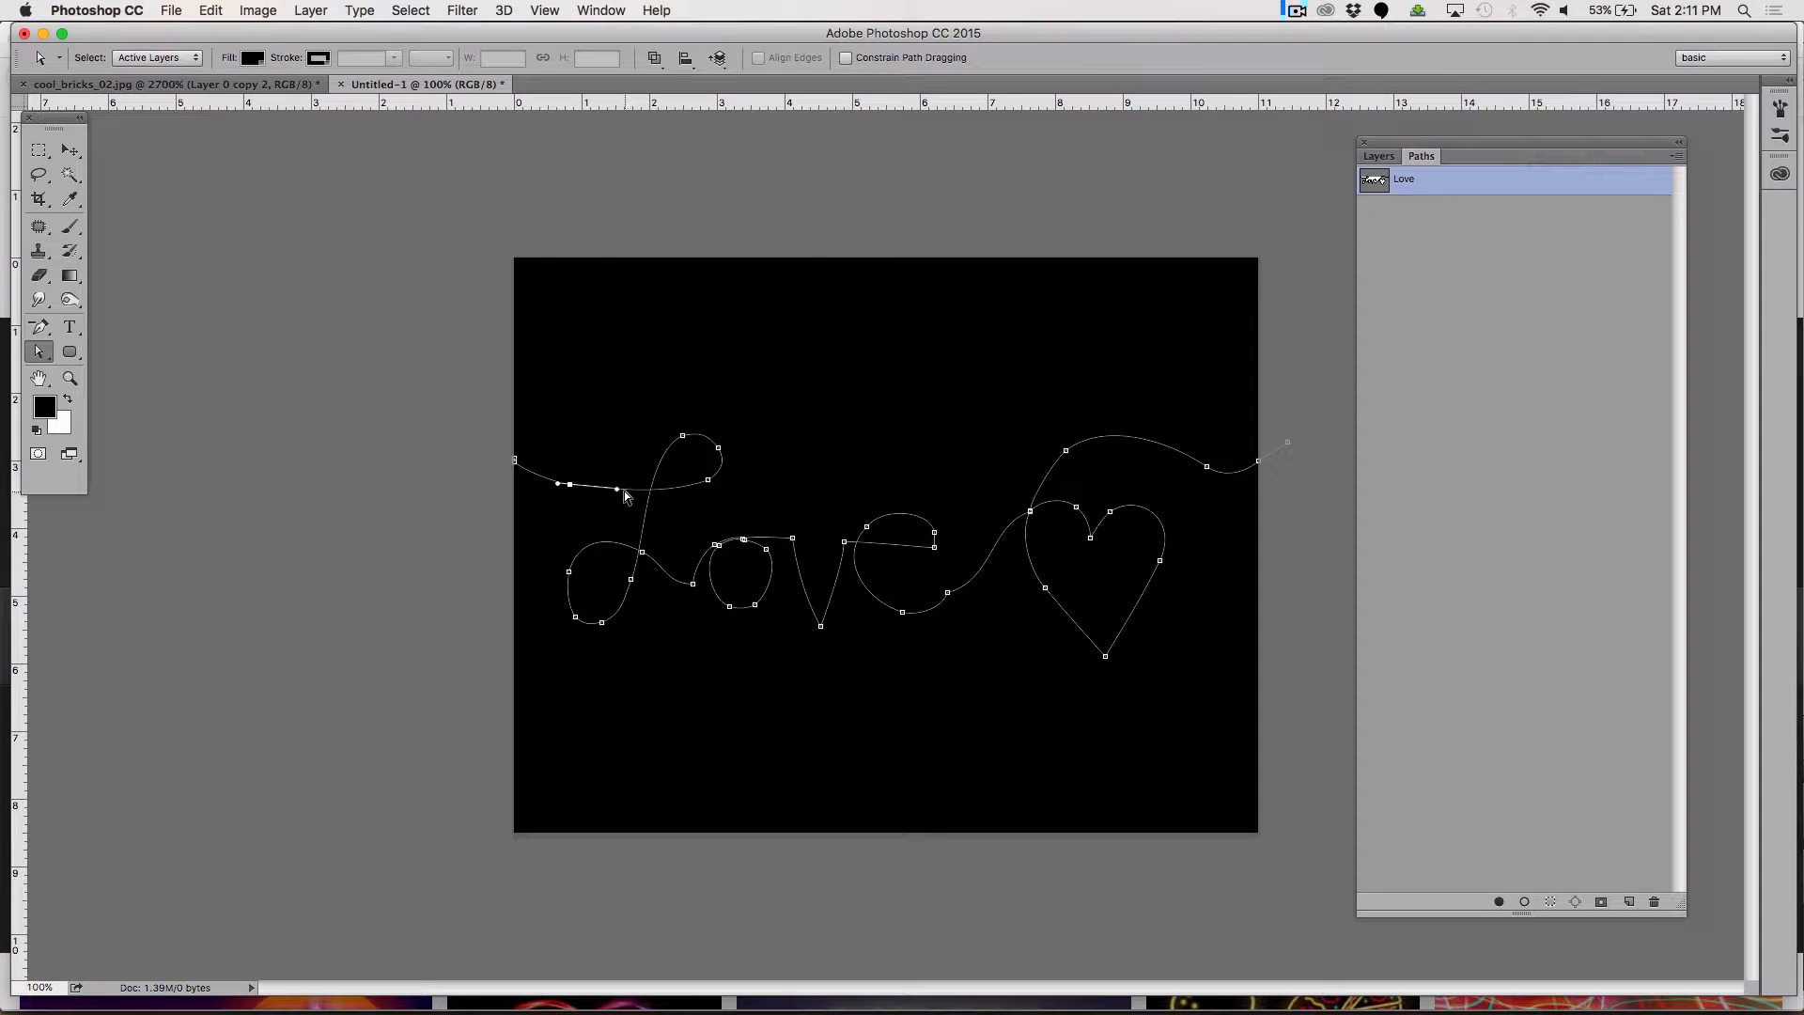
{"action": "left_click_drag", "start_coordinate": [618, 488], "coordinate": [621, 493]}
{"action": "left_click", "coordinate": [433, 570]}
Step: Select the entire Love path with all its anchor points using the Path Selection Tool
{"action": "left_click_drag", "start_coordinate": [38, 353], "coordinate": [83, 363]}
{"action": "left_click", "coordinate": [114, 350]}
{"action": "left_click", "coordinate": [609, 493]}
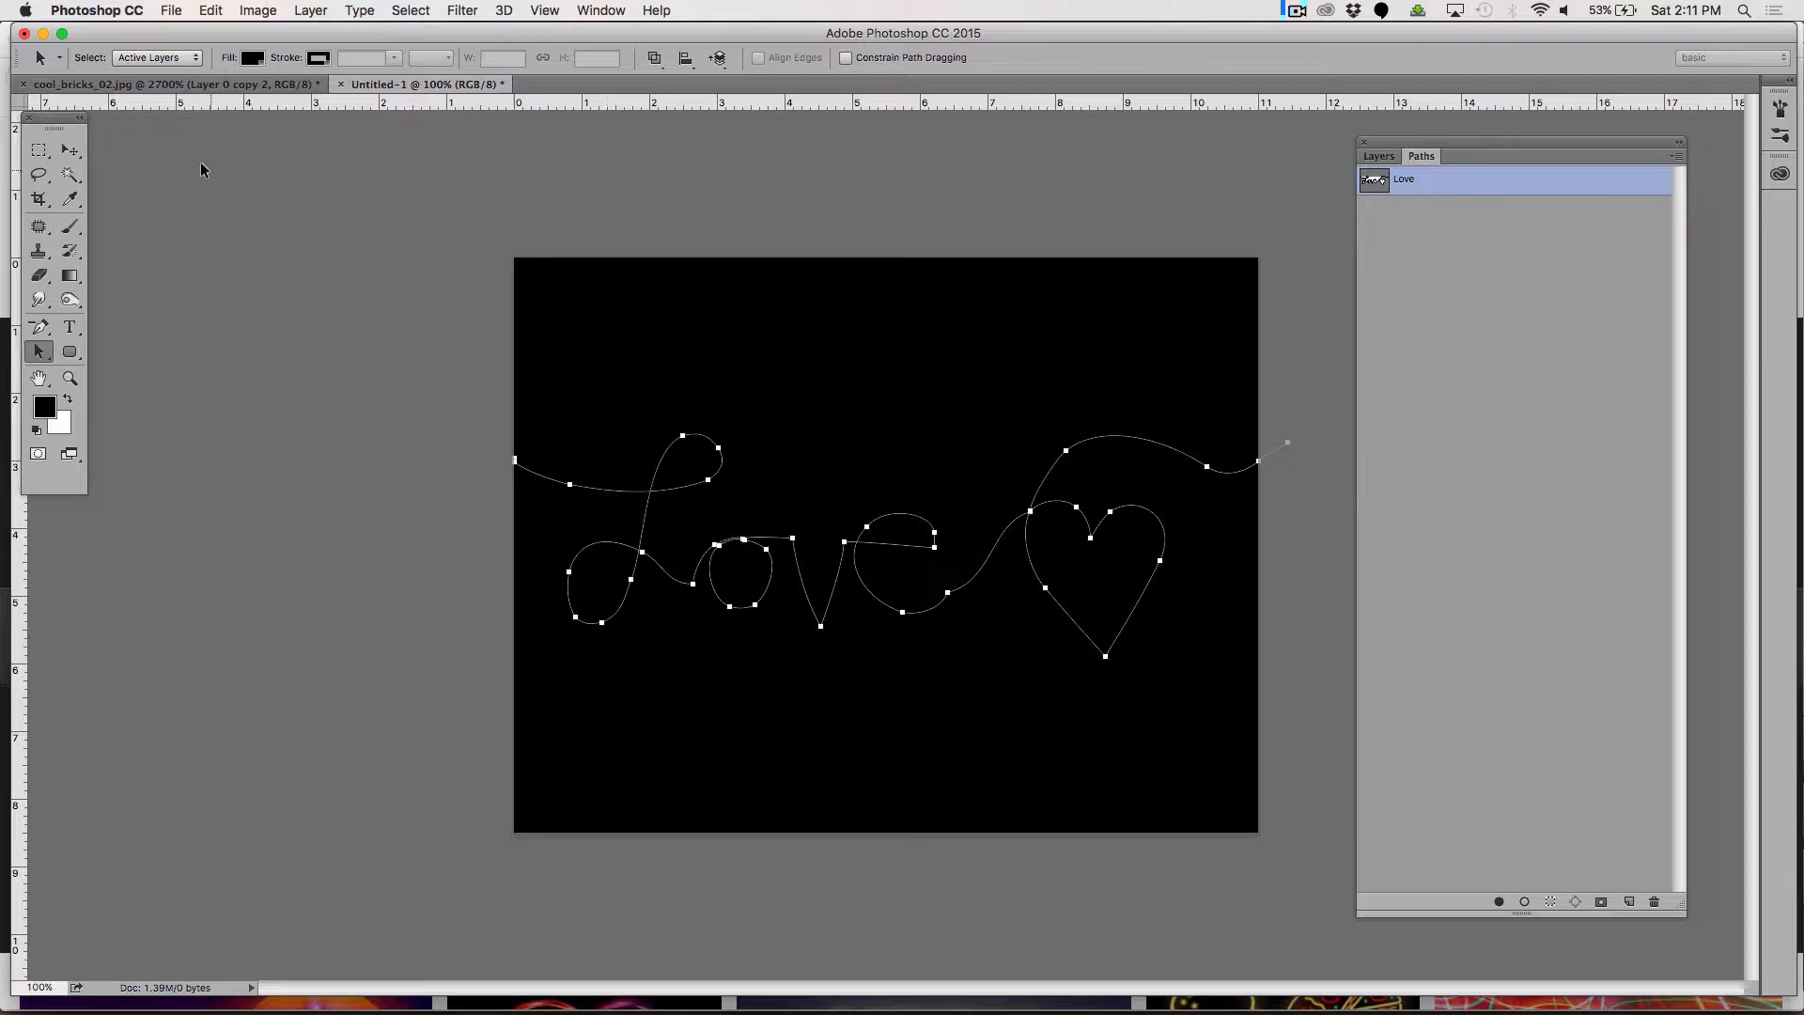
Step: Save the document to the Desktop as neon.psd in Photoshop format
{"action": "left_click", "coordinate": [175, 11]}
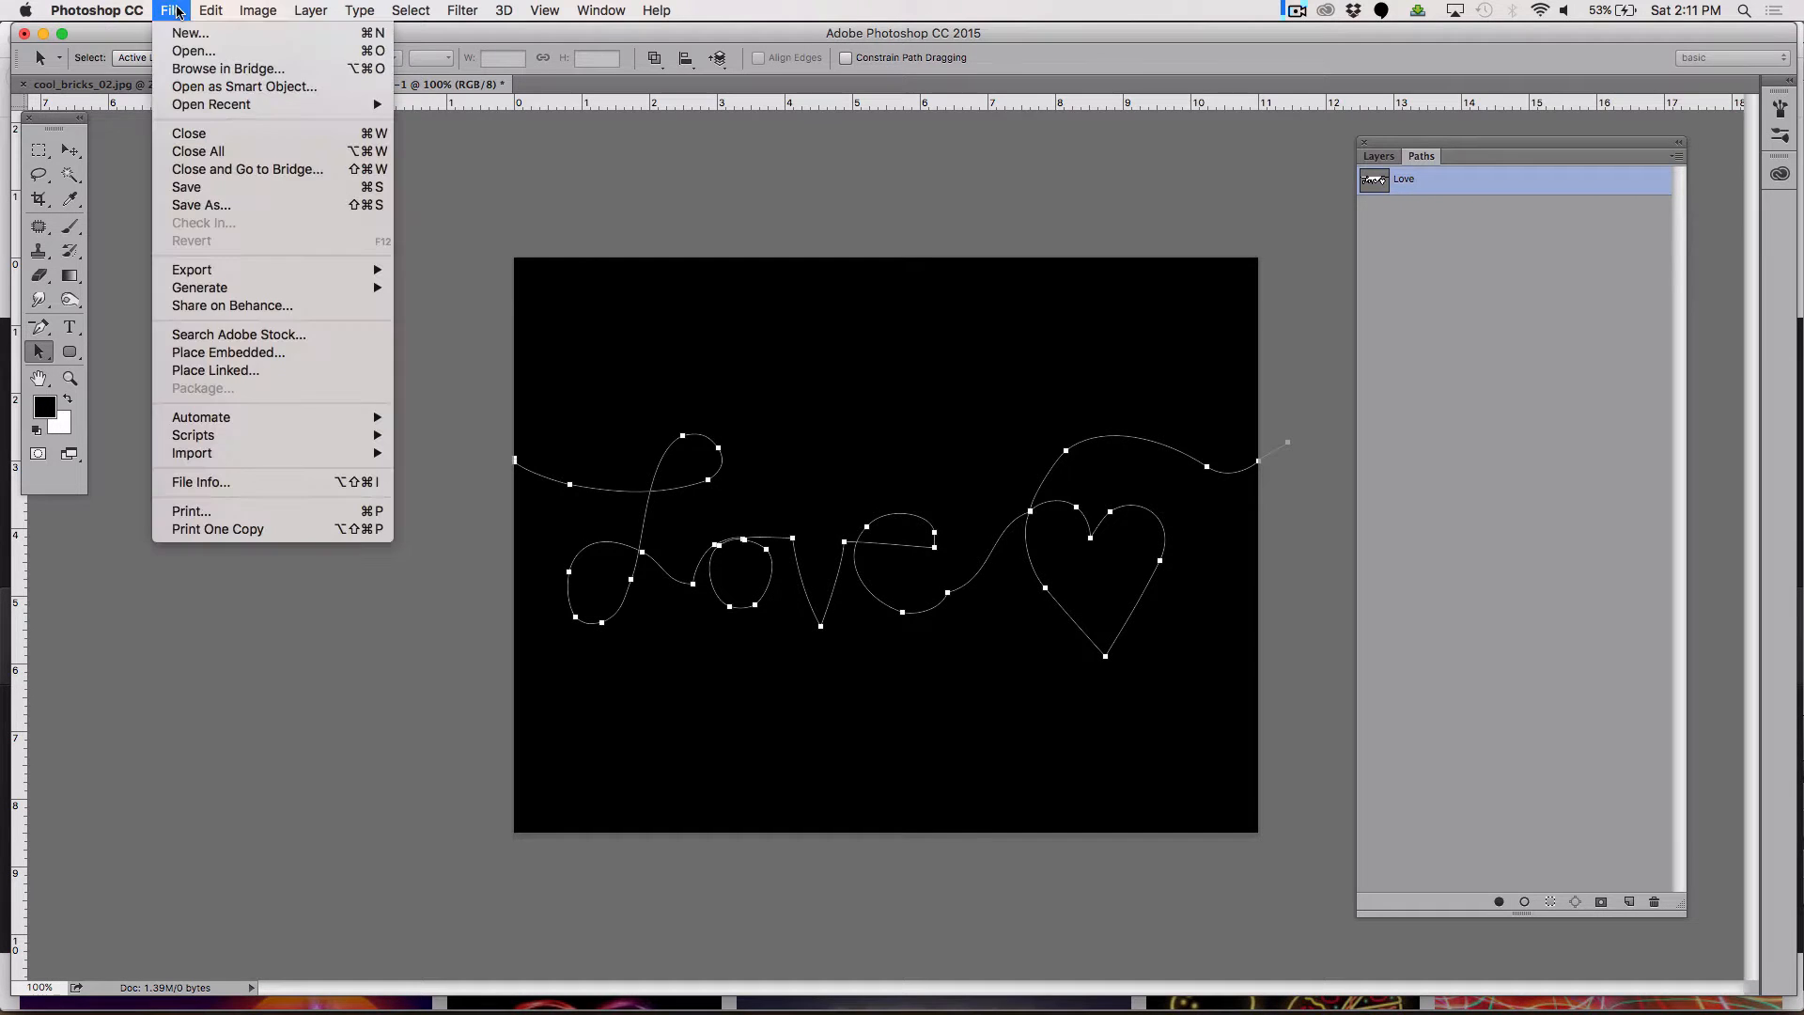
{"action": "left_click", "coordinate": [211, 206]}
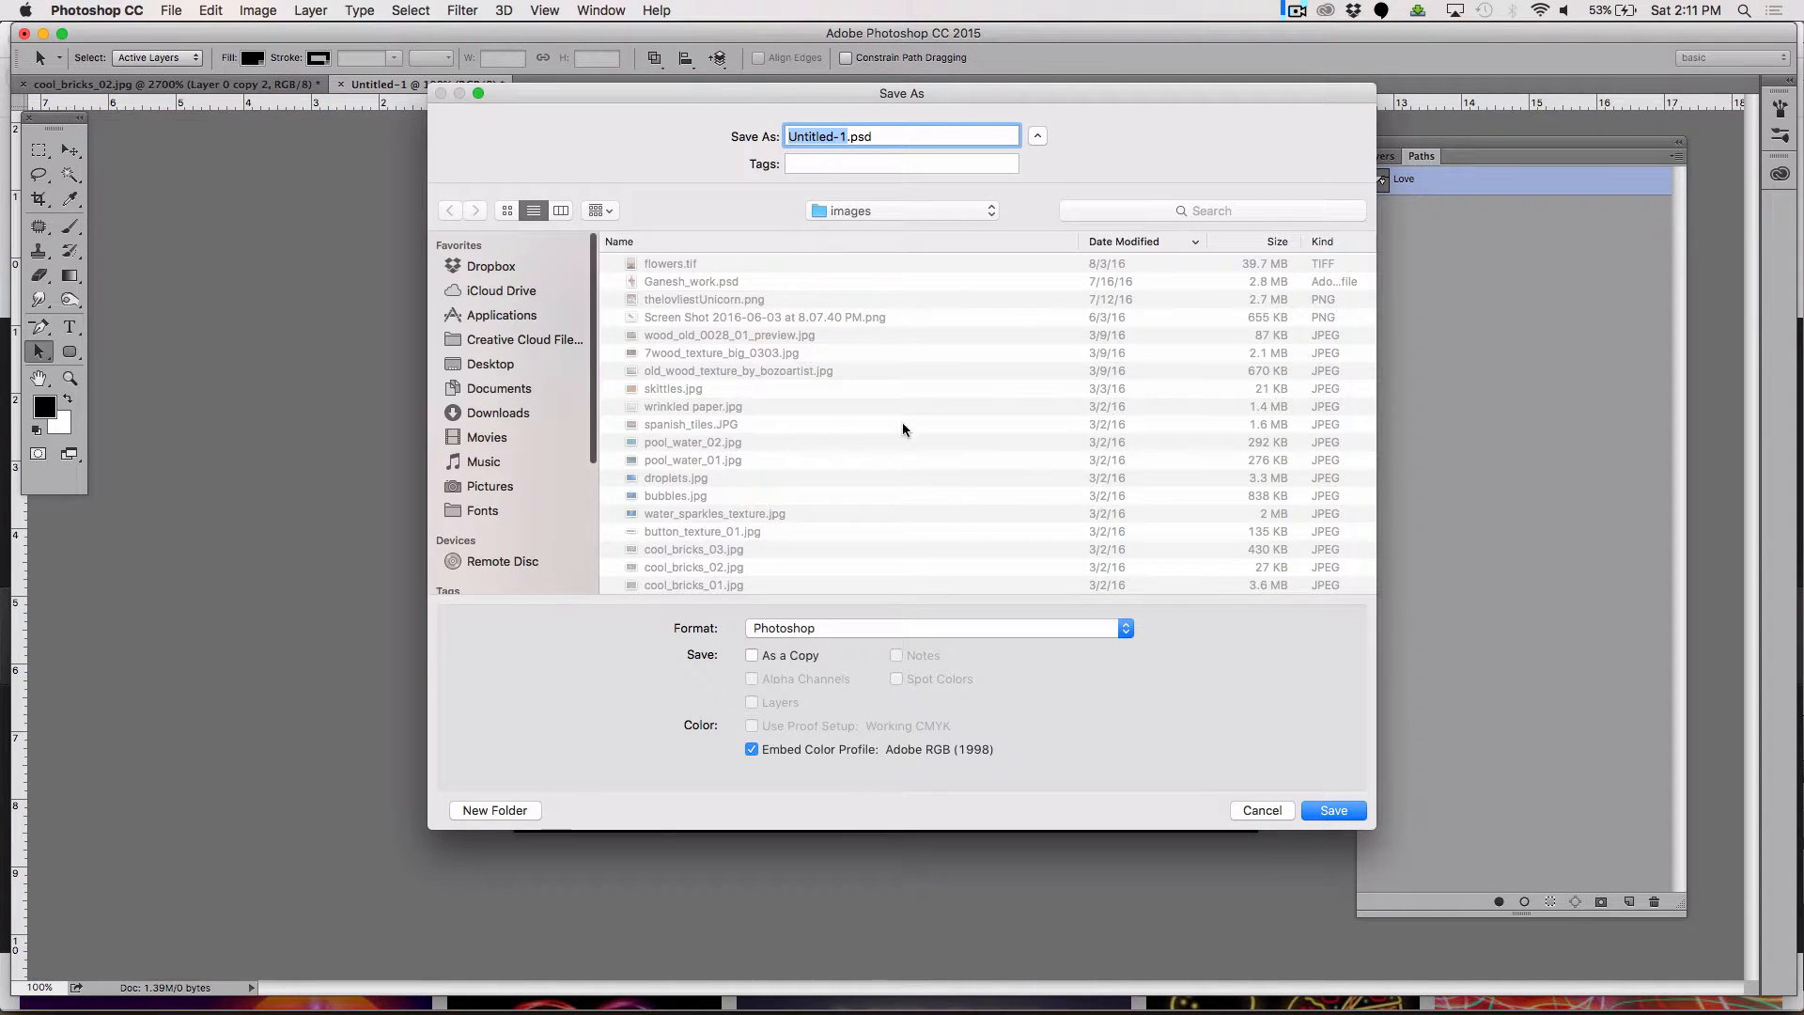
{"action": "left_click", "coordinate": [522, 364]}
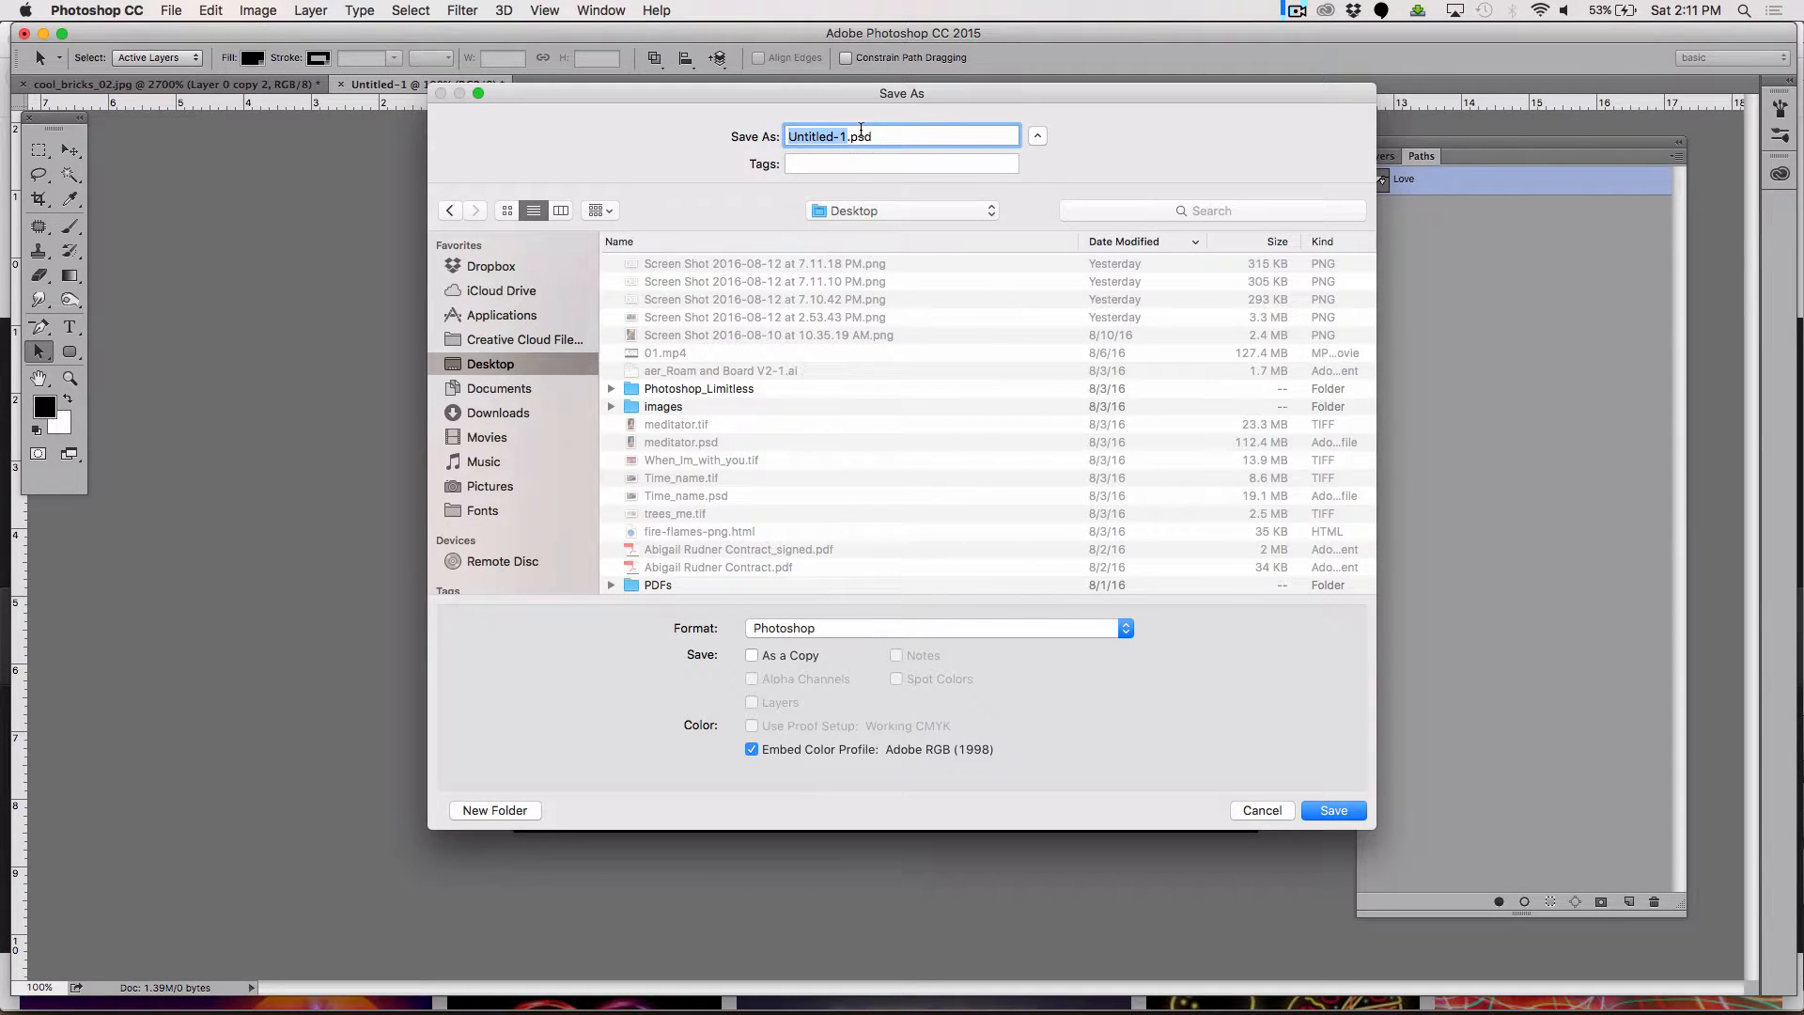
{"action": "type", "text": "neon"}
{"action": "left_click", "coordinate": [1334, 810]}
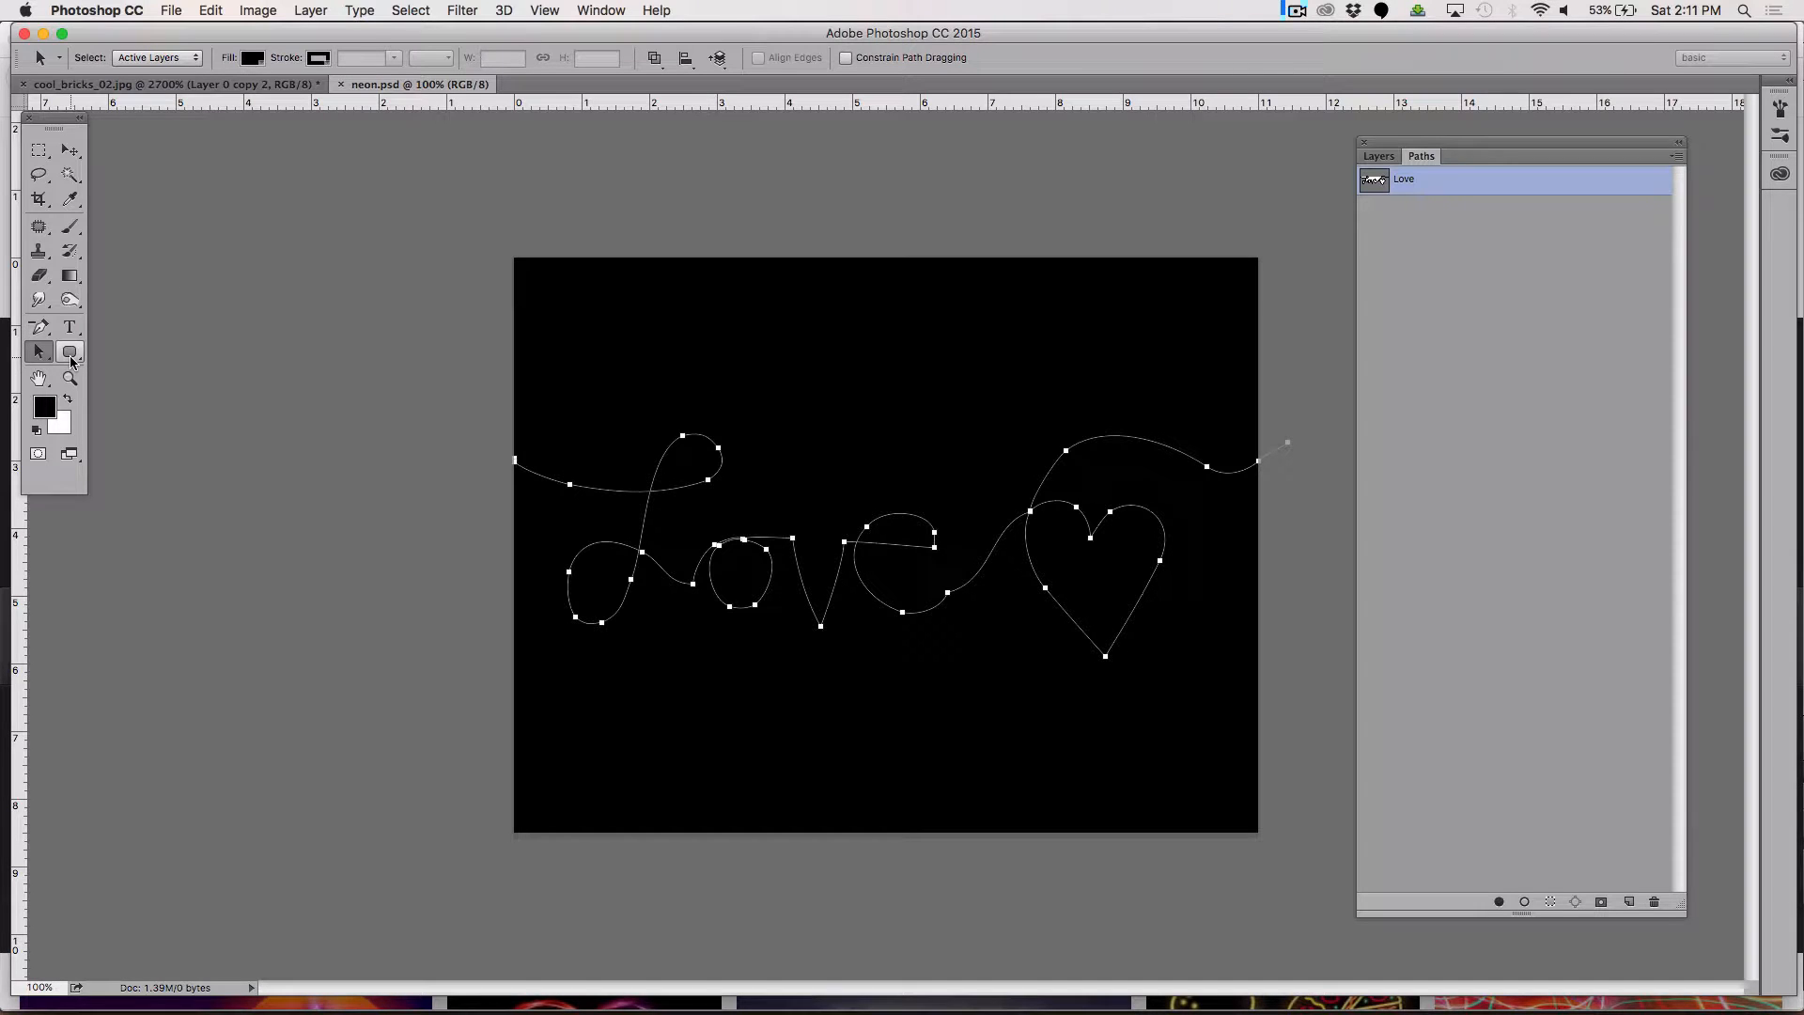
Step: Set the foreground color to bright red, e90000
{"action": "left_click", "coordinate": [44, 410]}
{"action": "left_click_drag", "start_coordinate": [737, 210], "coordinate": [796, 178]}
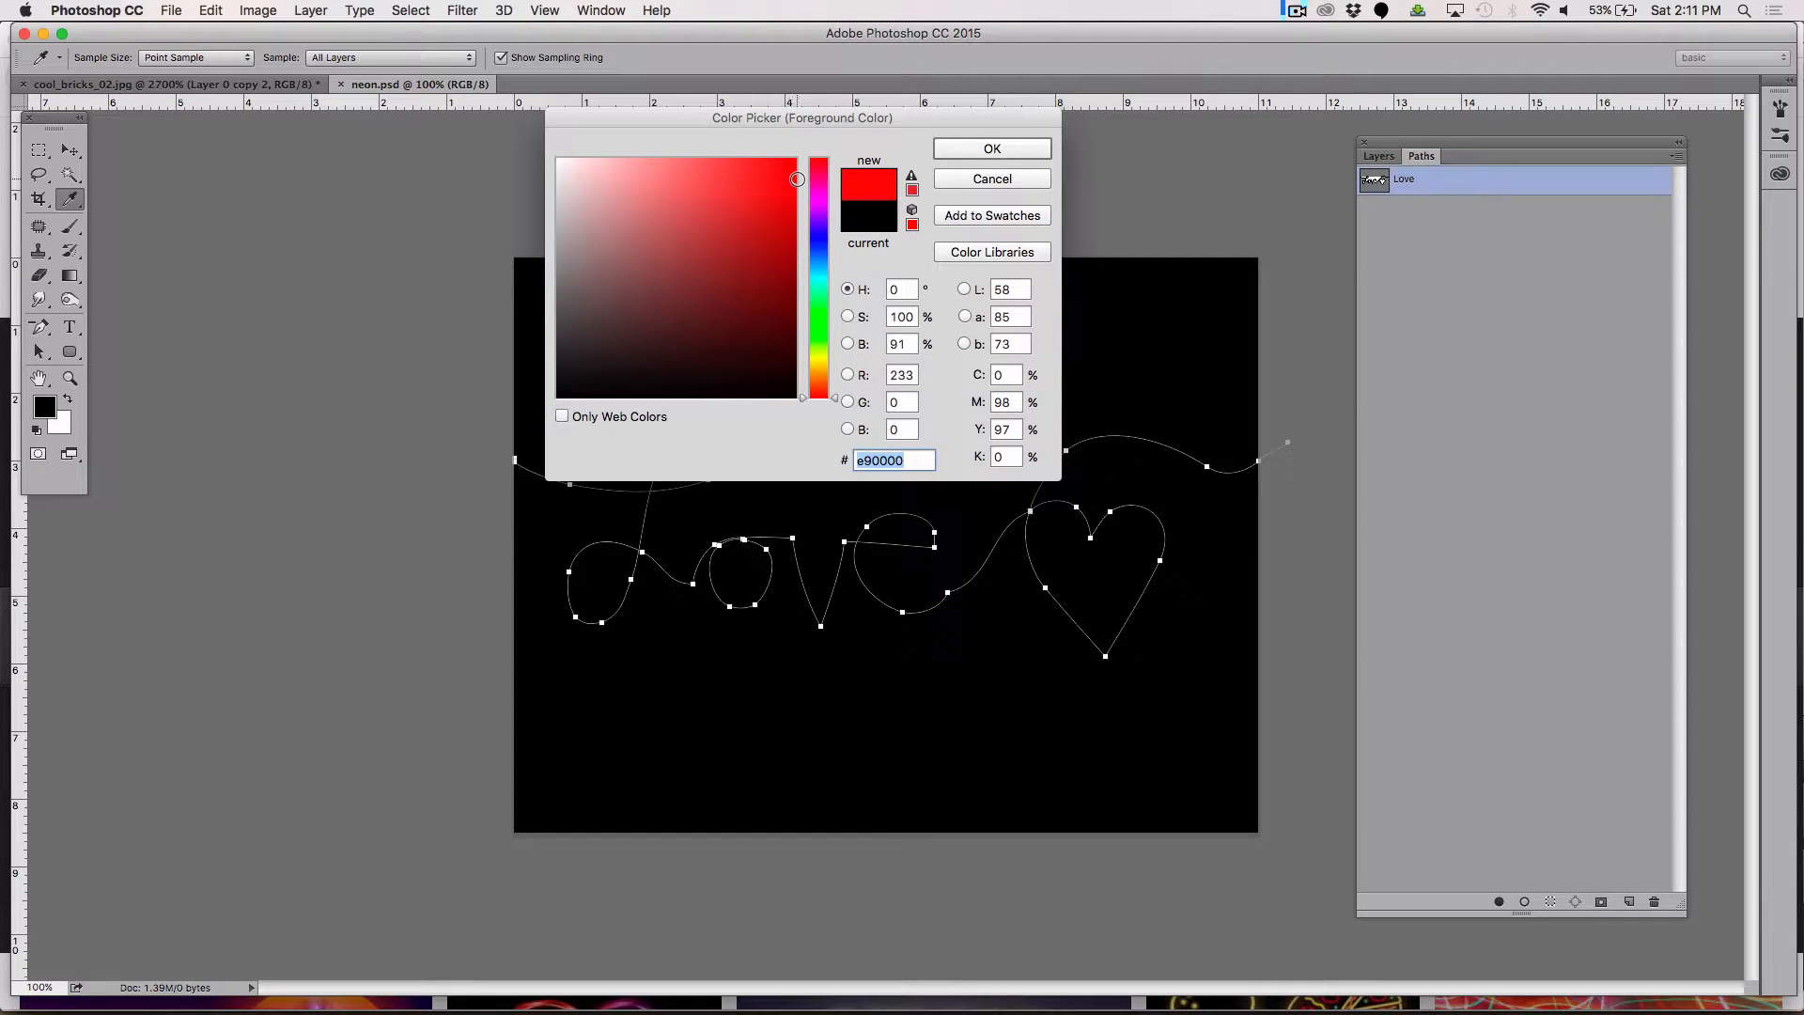
{"action": "left_click", "coordinate": [992, 149]}
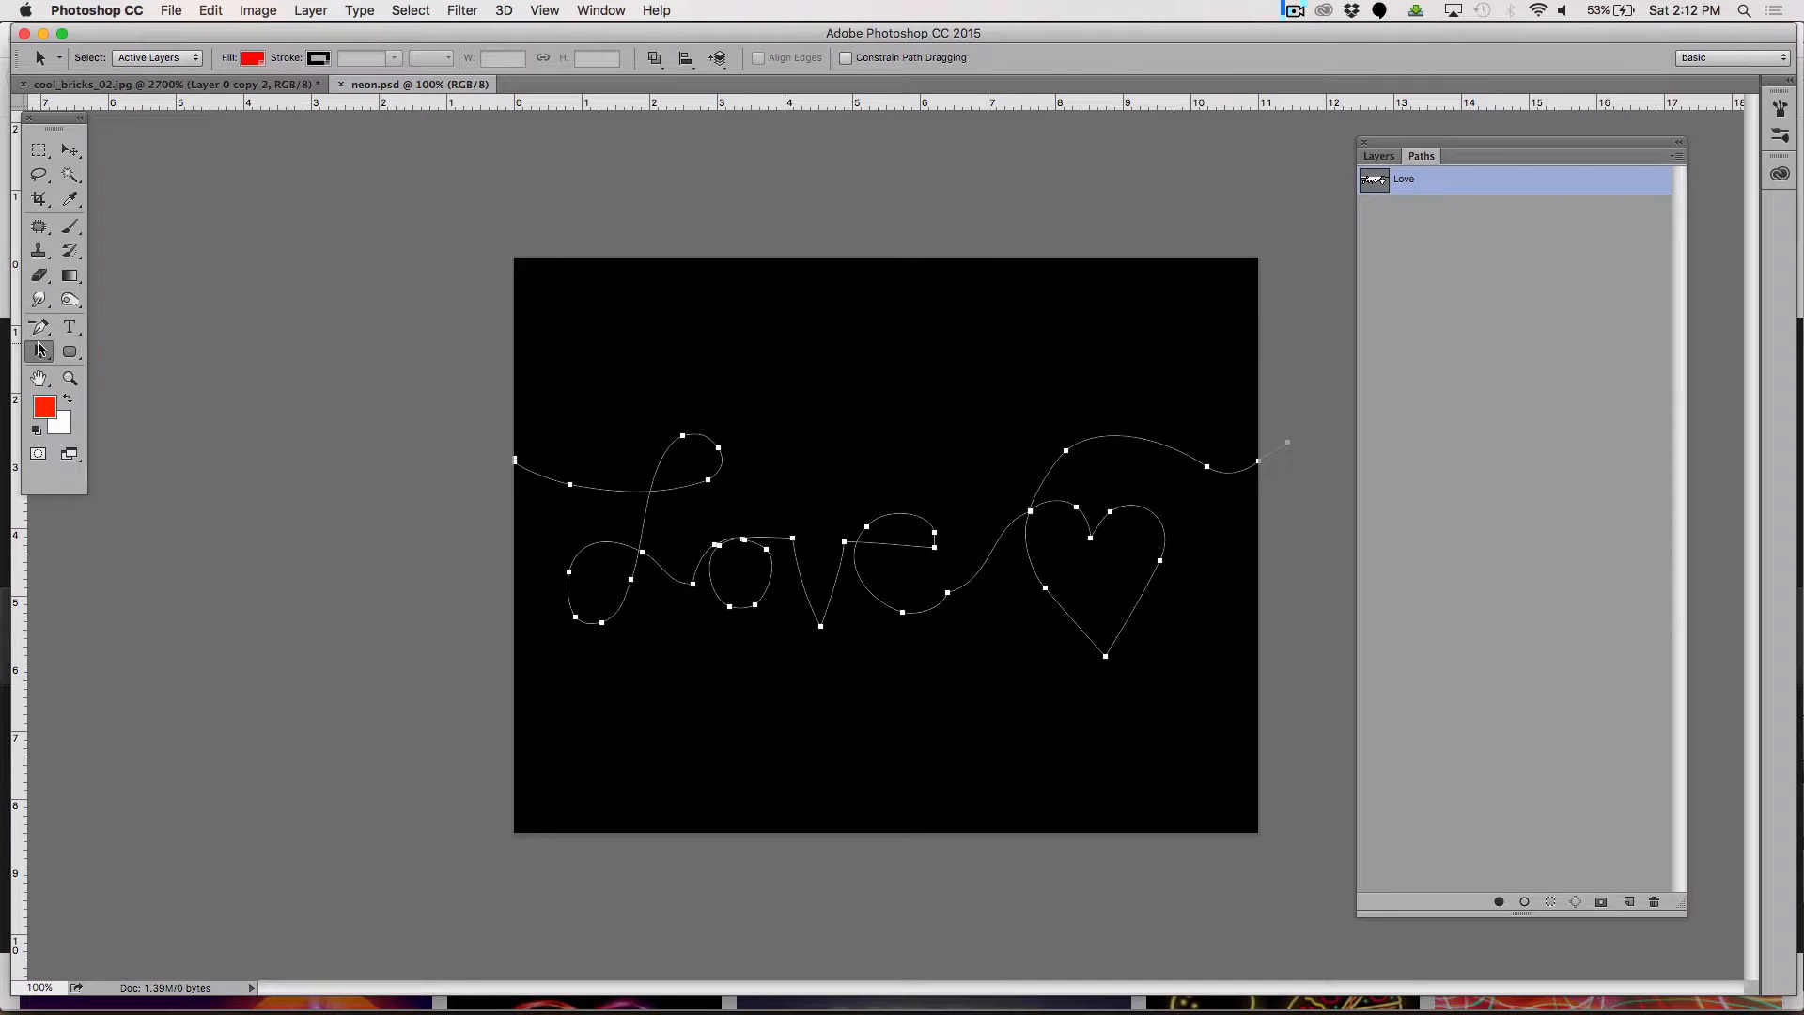
Step: Deselect the Love path and select all of it again with the Path Selection Tool
{"action": "left_click", "coordinate": [40, 351]}
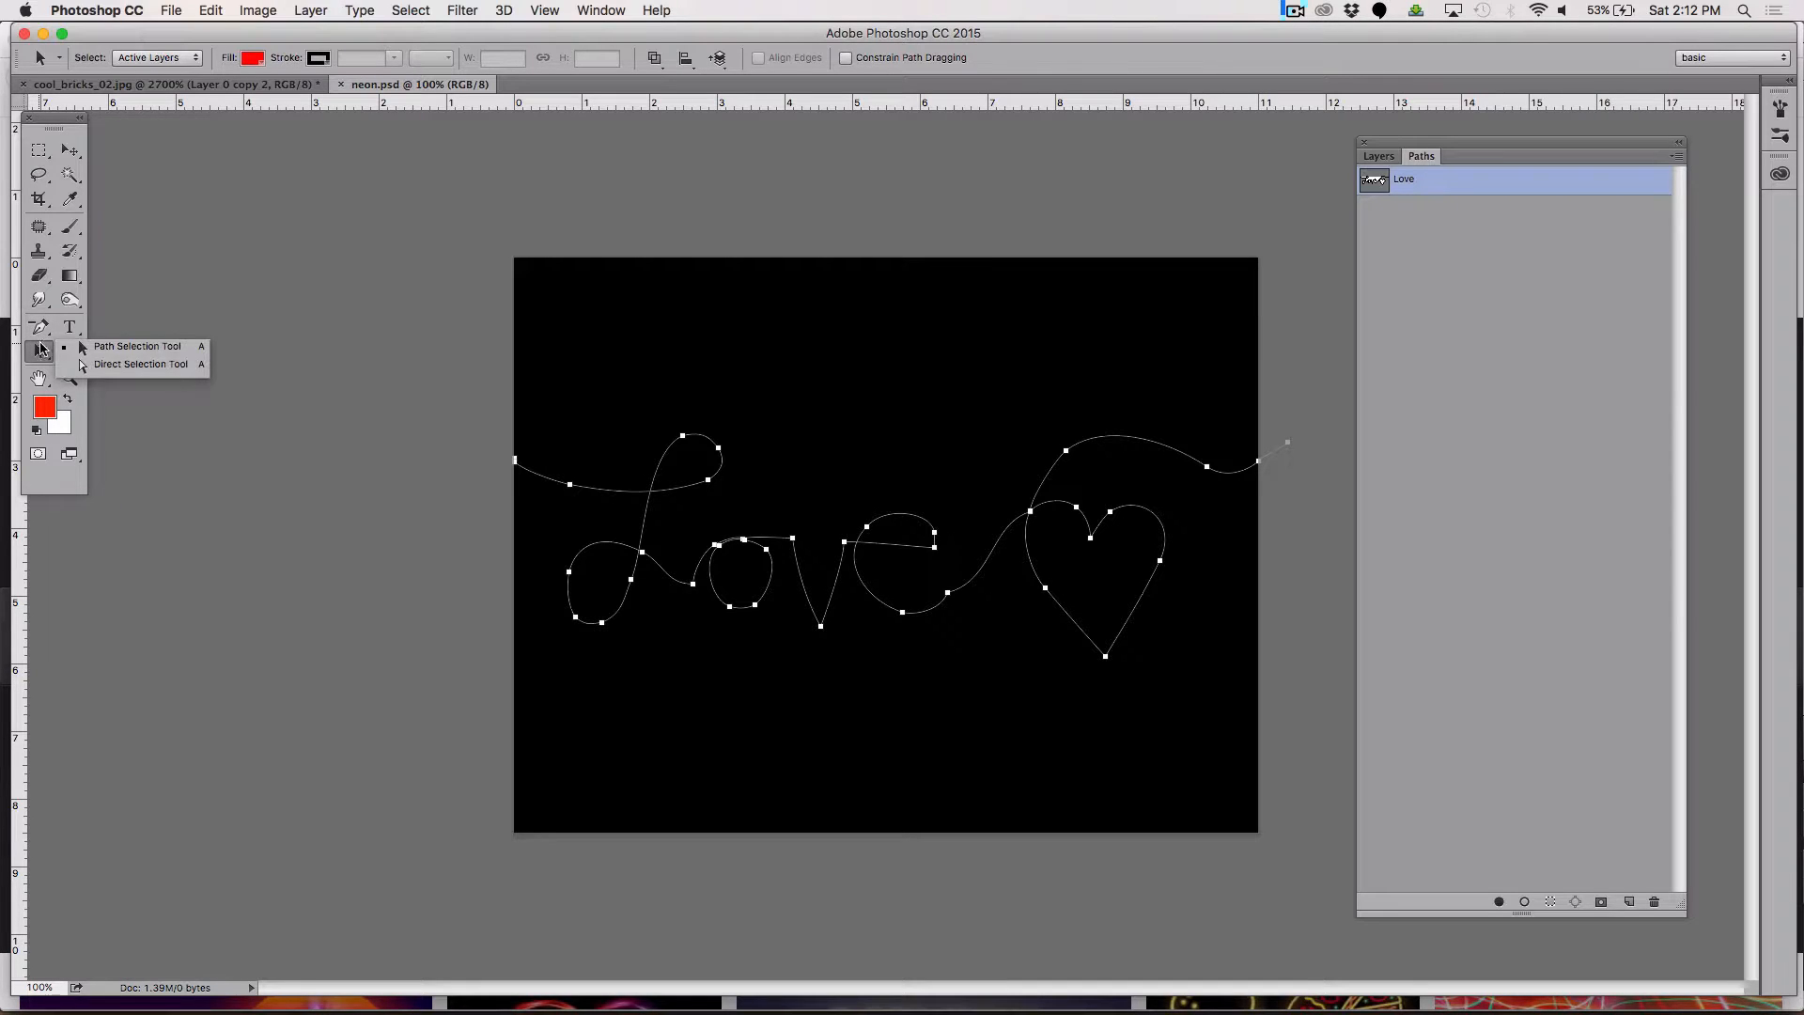
{"action": "left_click", "coordinate": [135, 353]}
{"action": "left_click", "coordinate": [265, 606]}
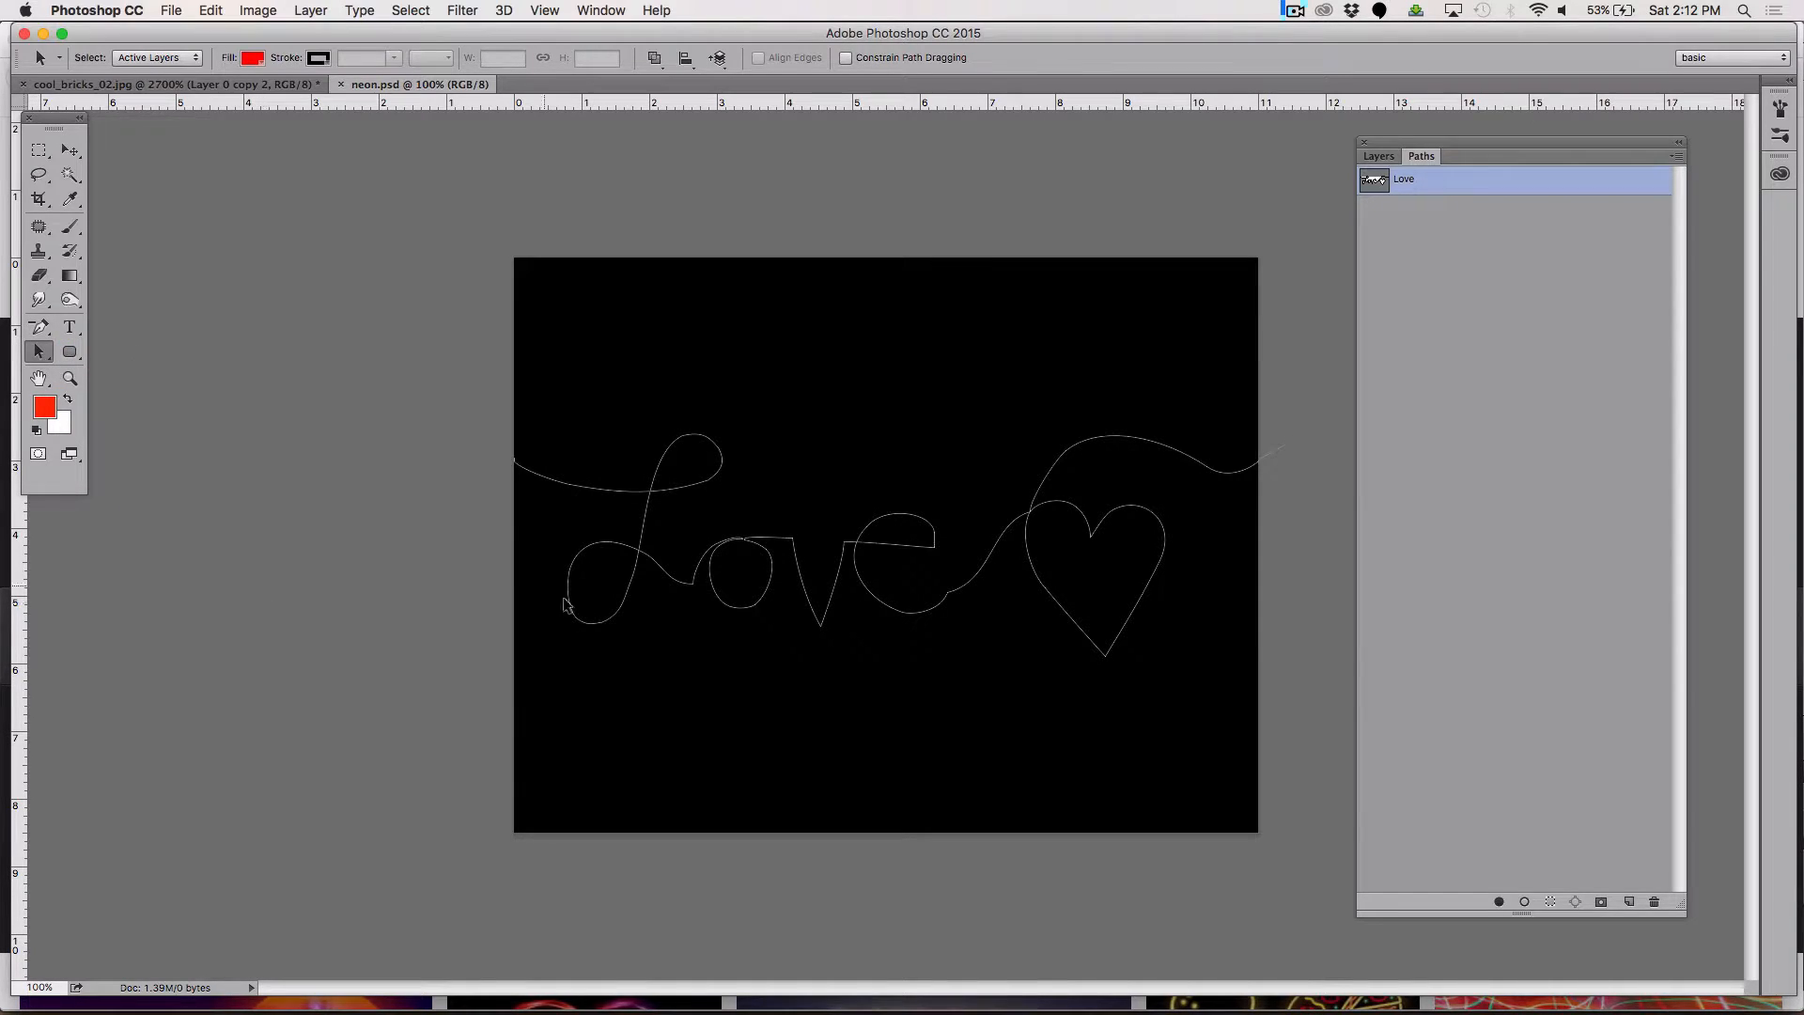
{"action": "left_click", "coordinate": [583, 489]}
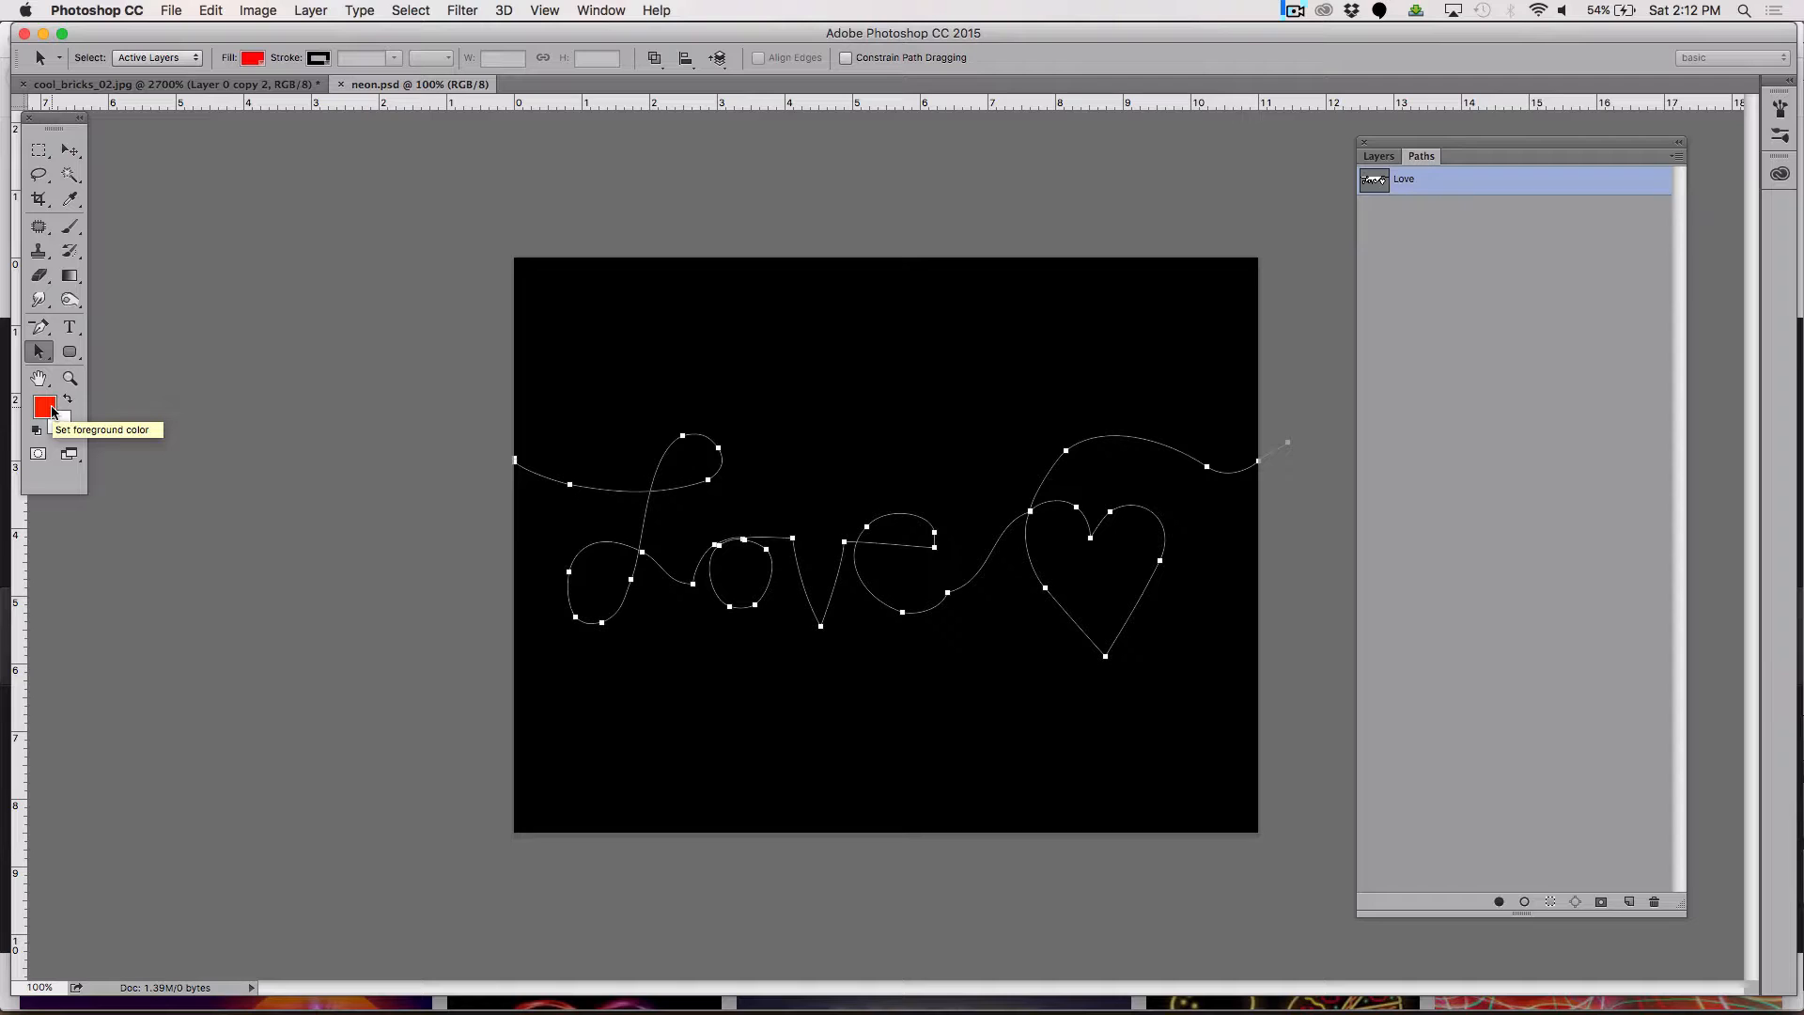
Step: Choose the Brush Tool and set the brush size to 23 px
{"action": "left_click", "coordinate": [71, 228]}
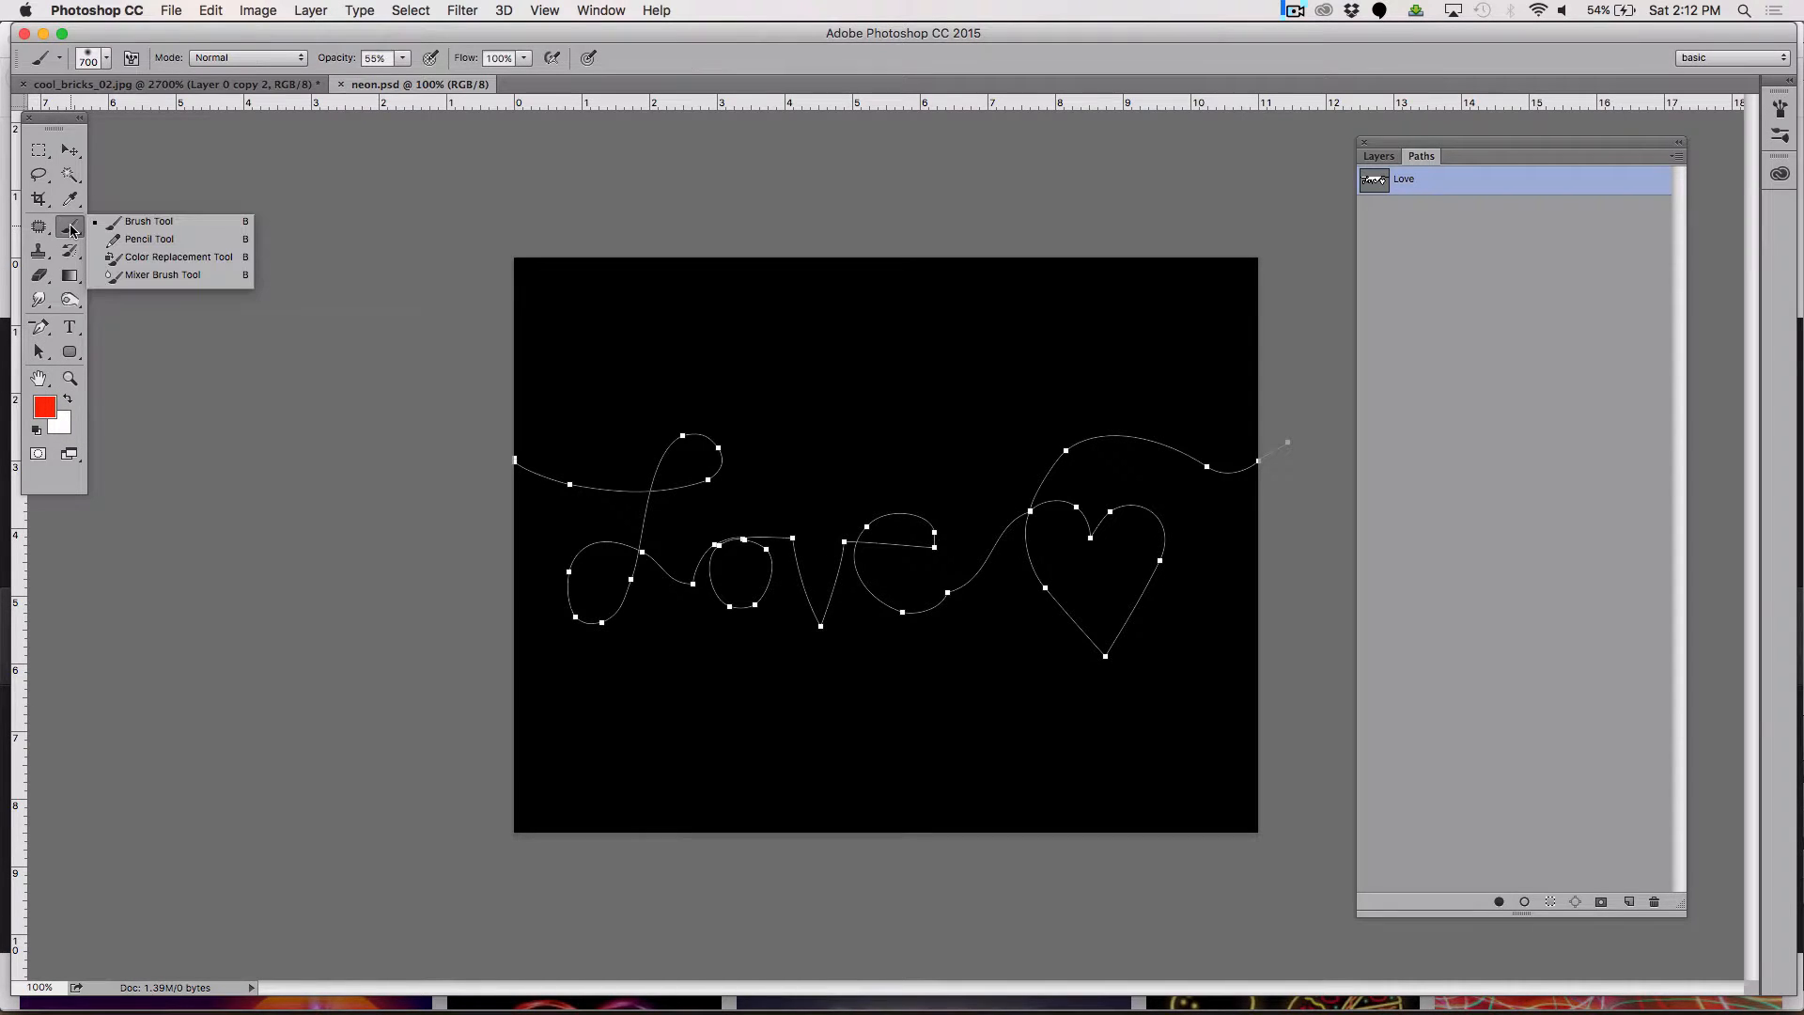
{"action": "left_click", "coordinate": [145, 222]}
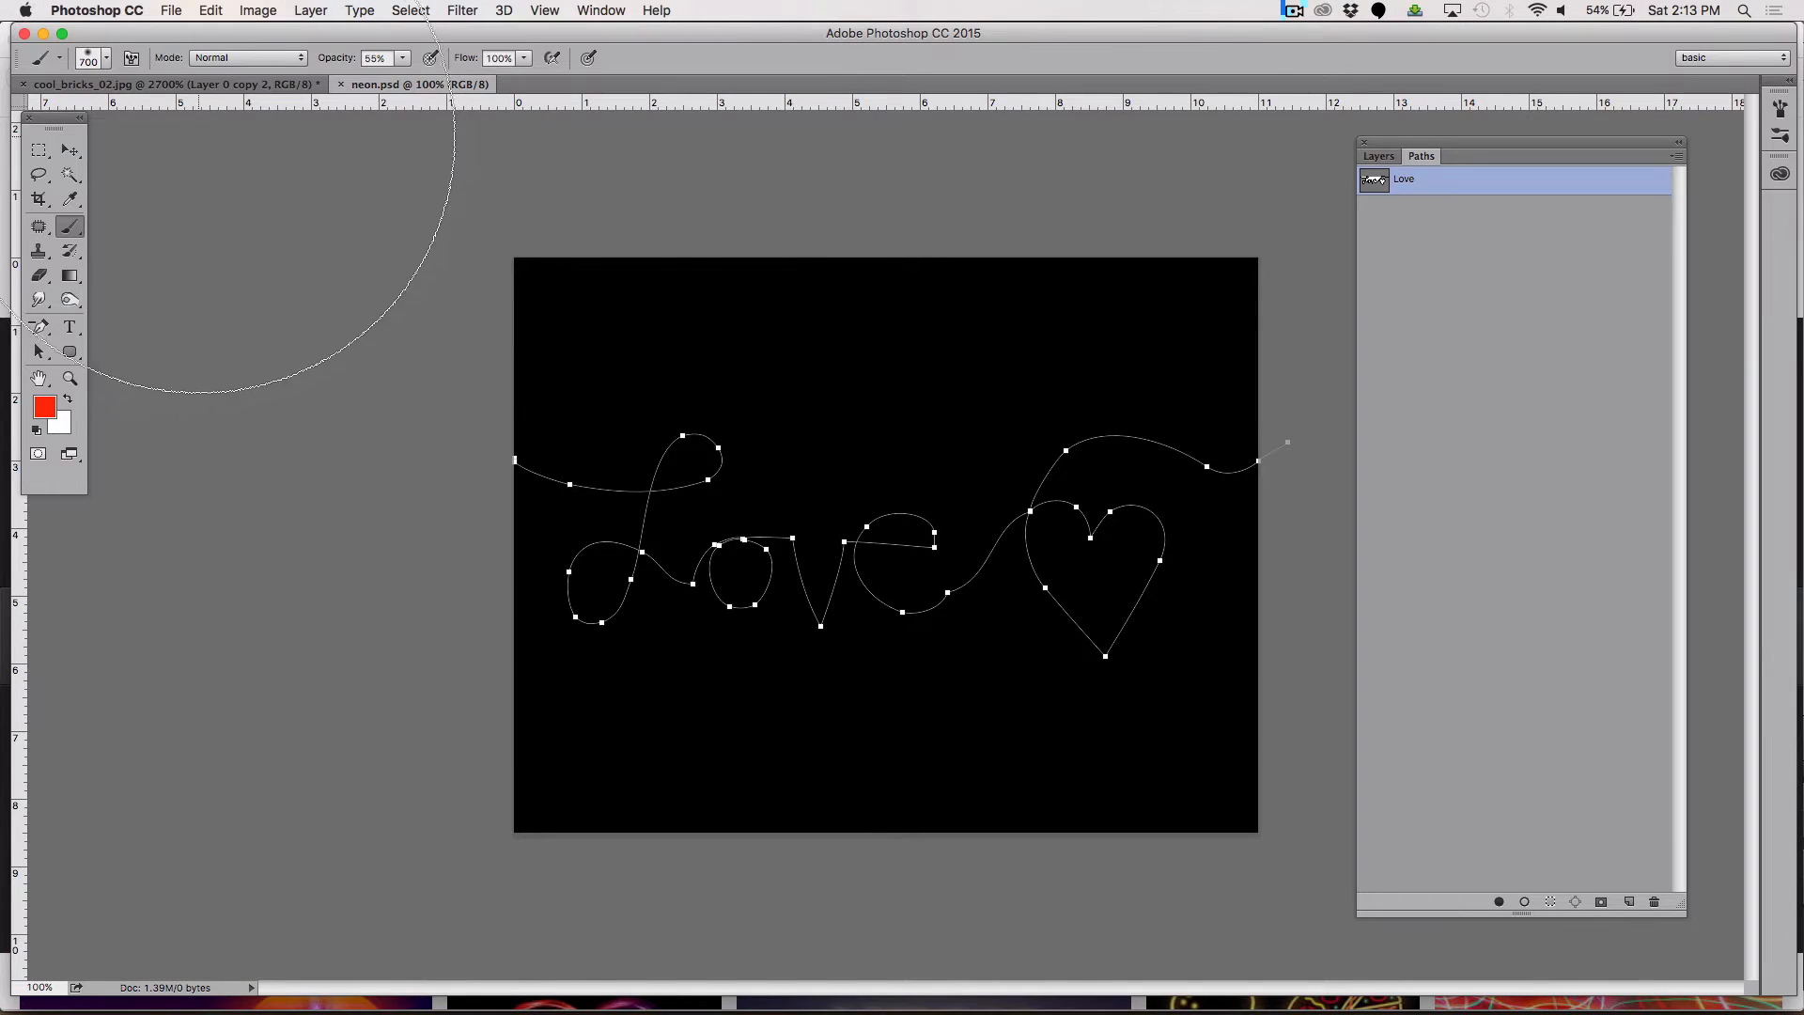
{"action": "left_click", "coordinate": [103, 59]}
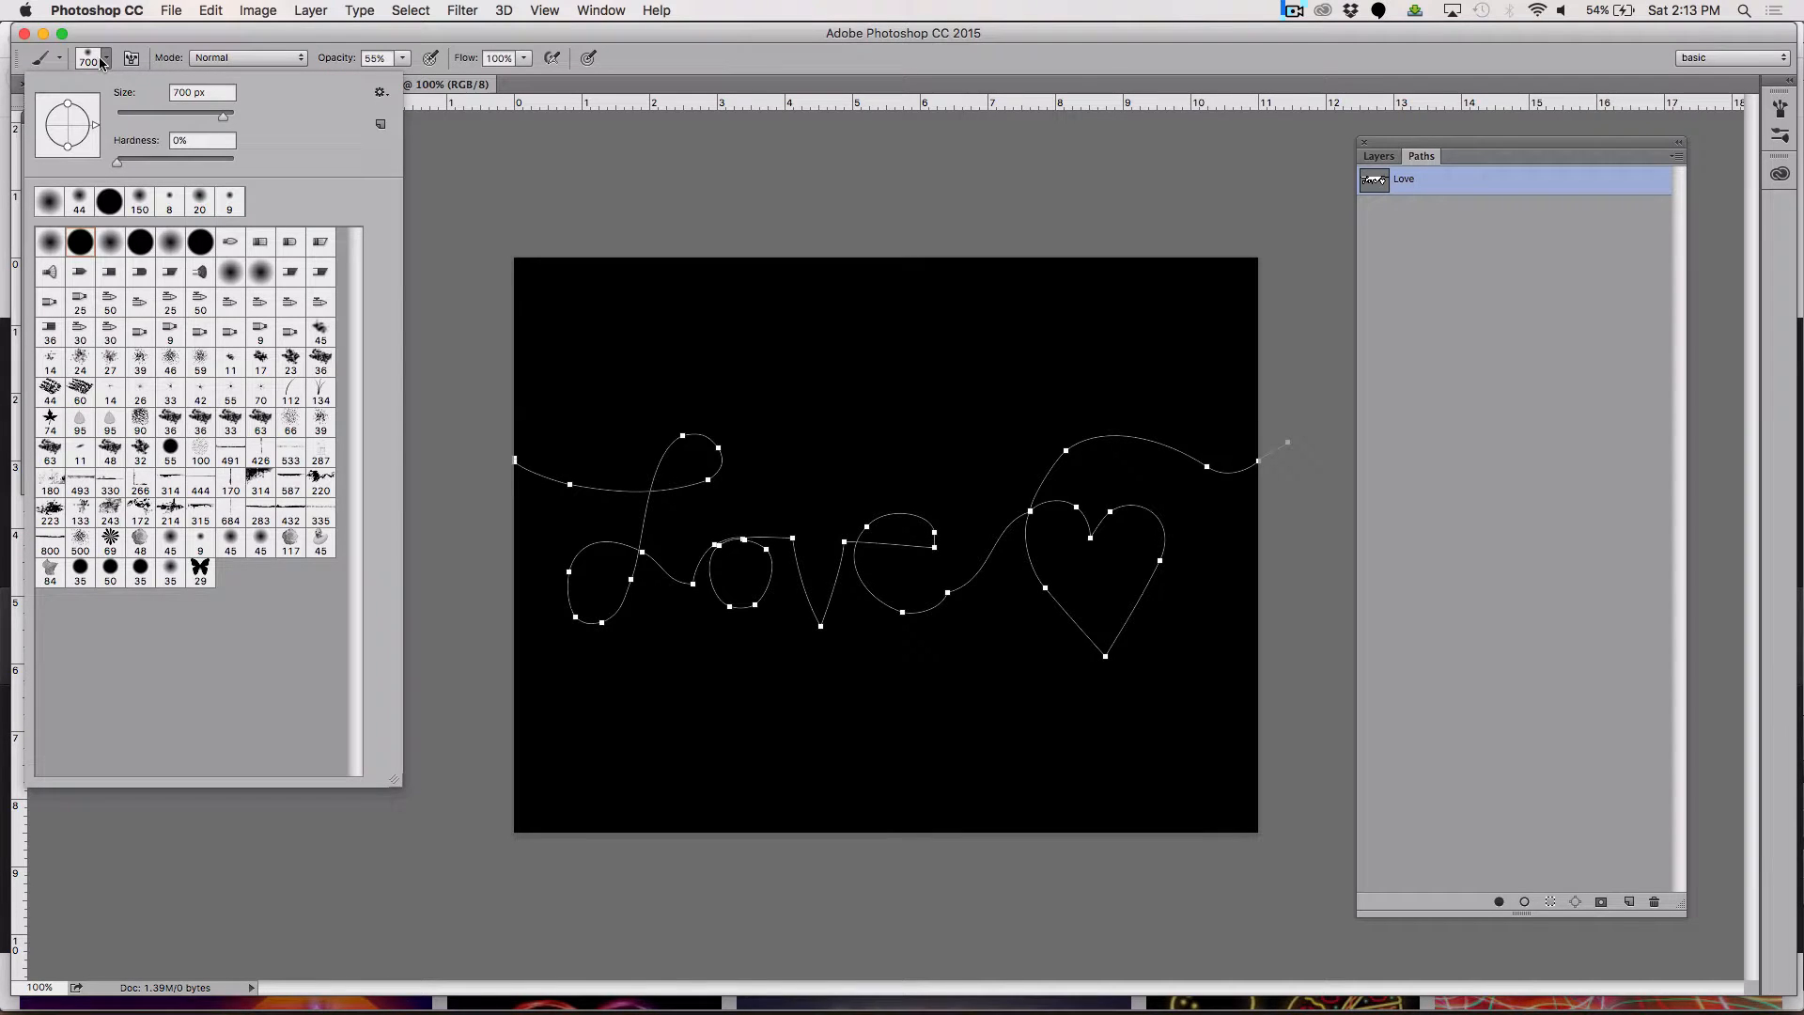
{"action": "left_click", "coordinate": [133, 116]}
{"action": "left_click_drag", "start_coordinate": [131, 119], "coordinate": [130, 119]}
{"action": "left_click", "coordinate": [653, 62]}
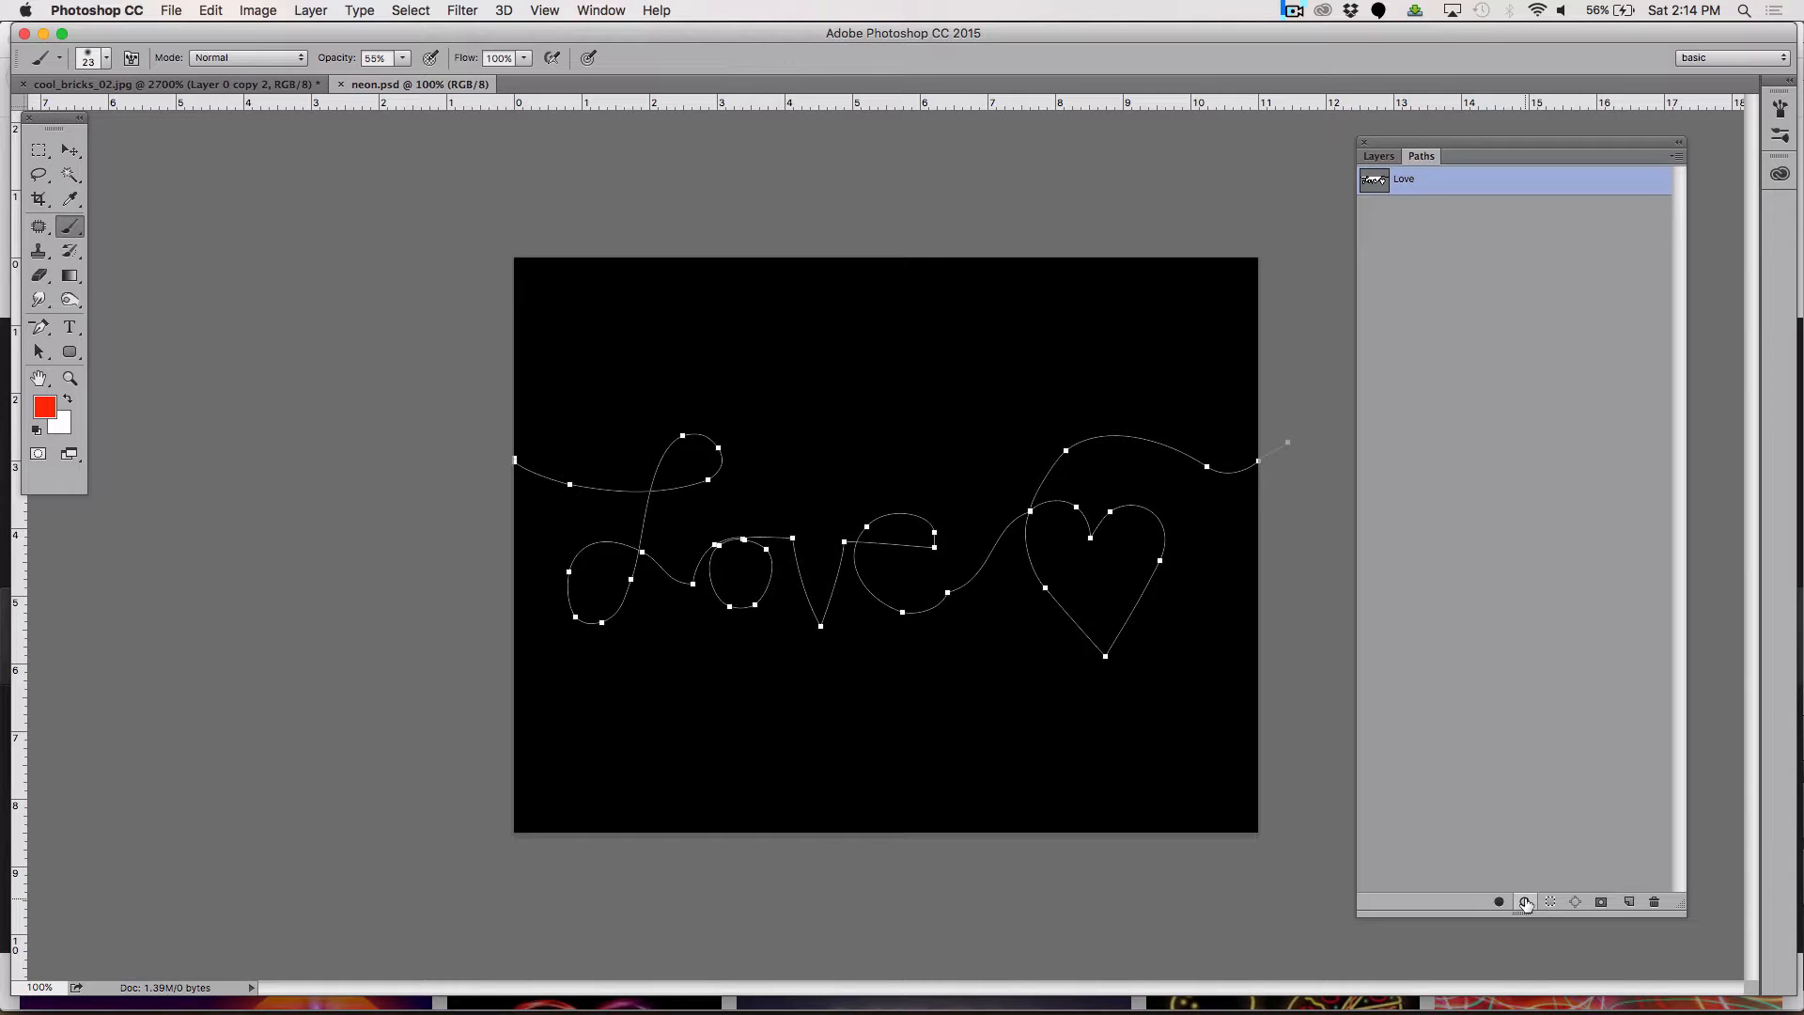
Step: Try stroking the Love path with the red brush at 55% opacity, and undo the stroke
{"action": "left_click", "coordinate": [1525, 902]}
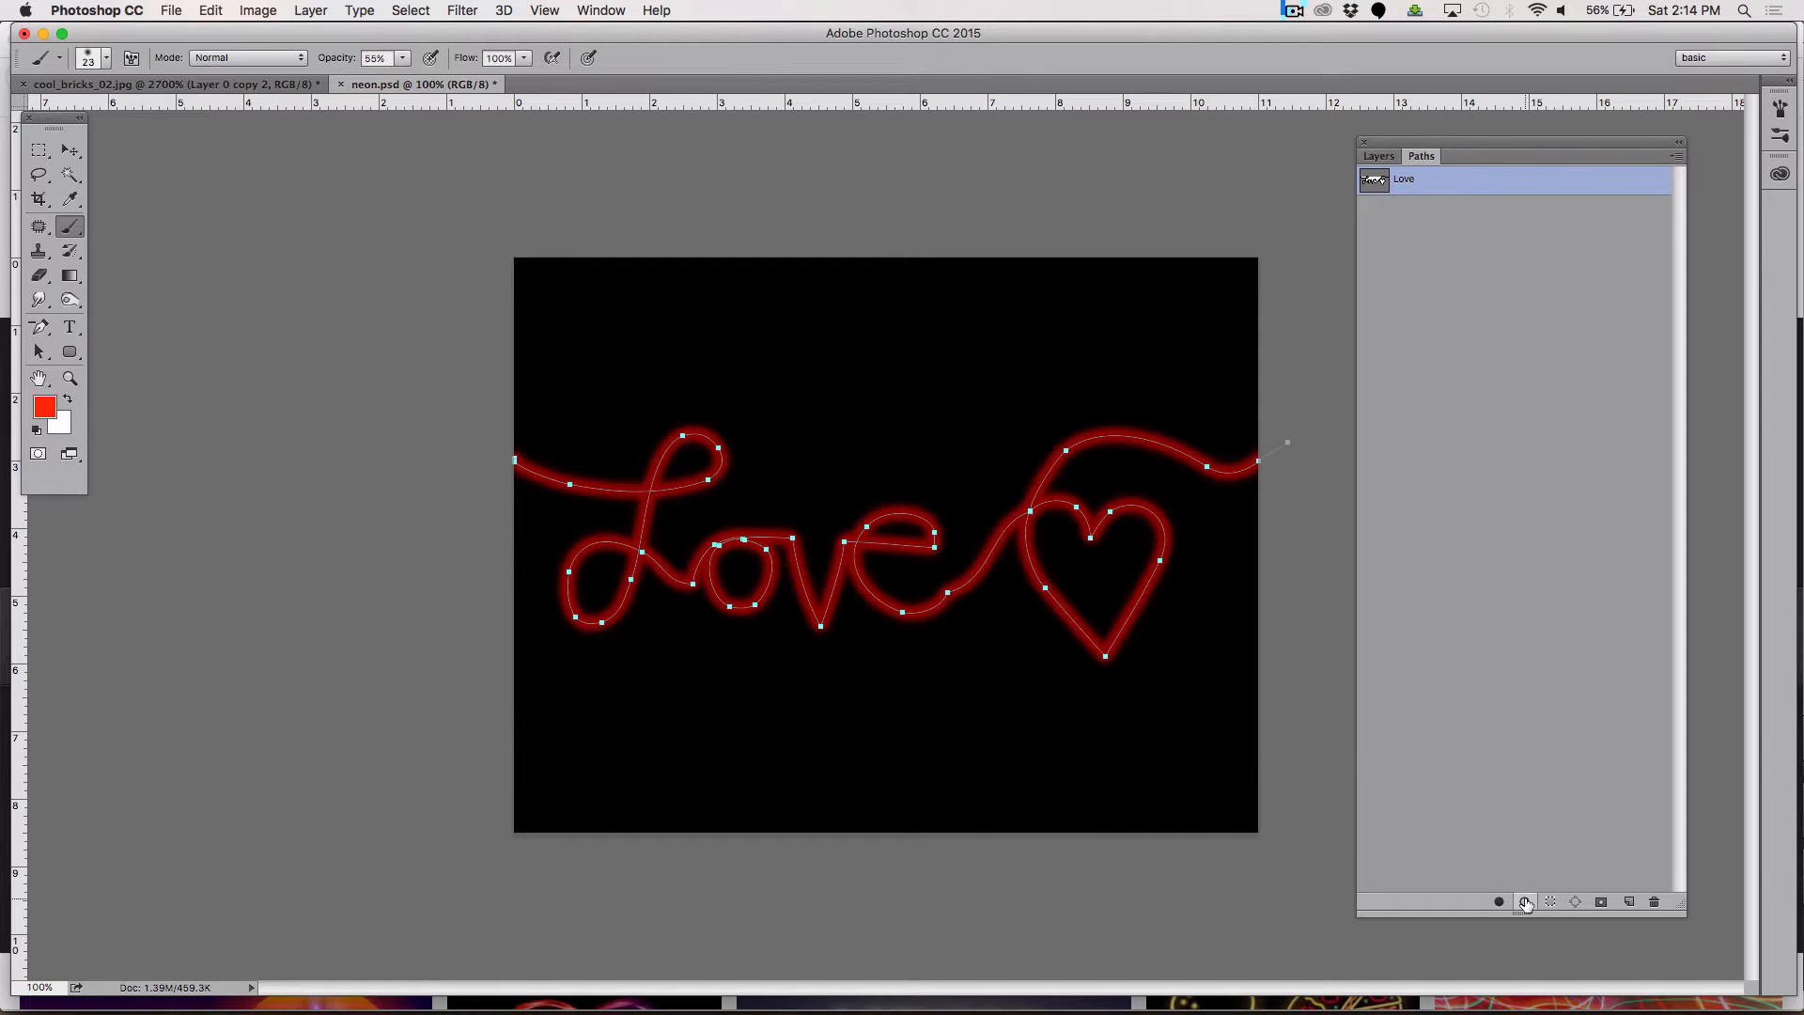
{"action": "key", "text": "super+z"}
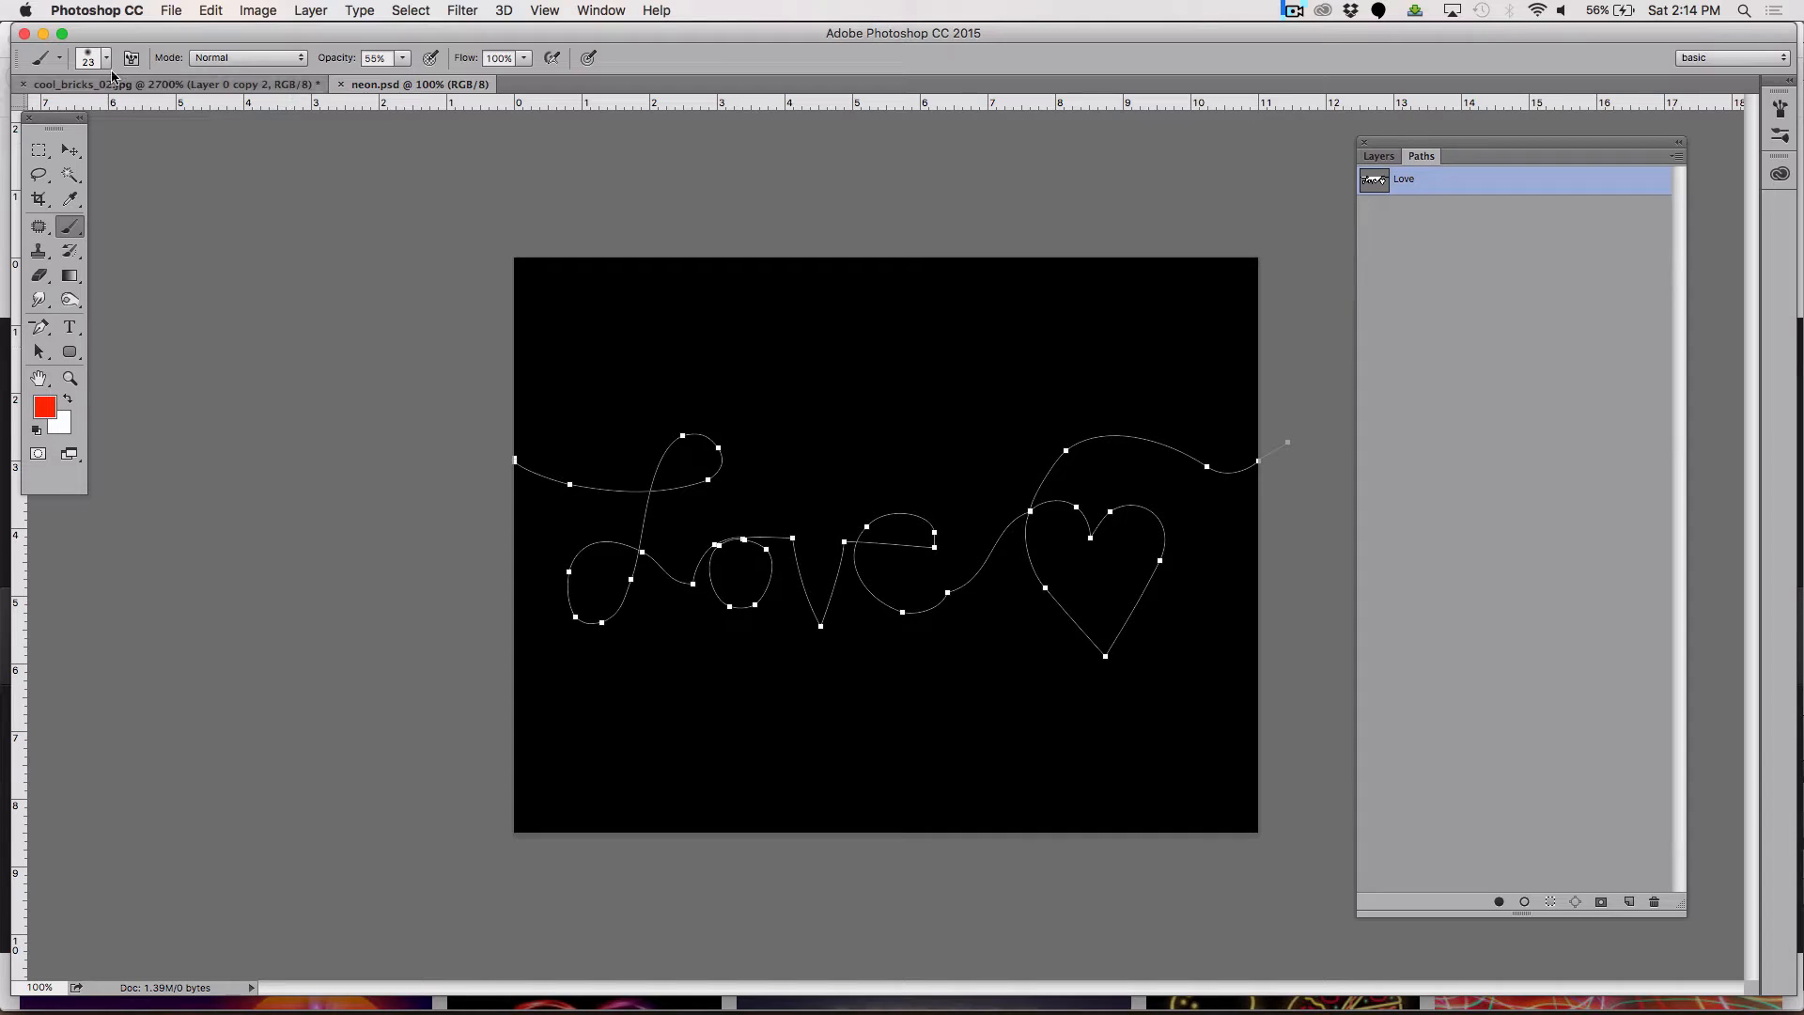
Step: Try stroking the Love path with the brush opacity raised to 100%, and undo the stroke
{"action": "left_click", "coordinate": [405, 58]}
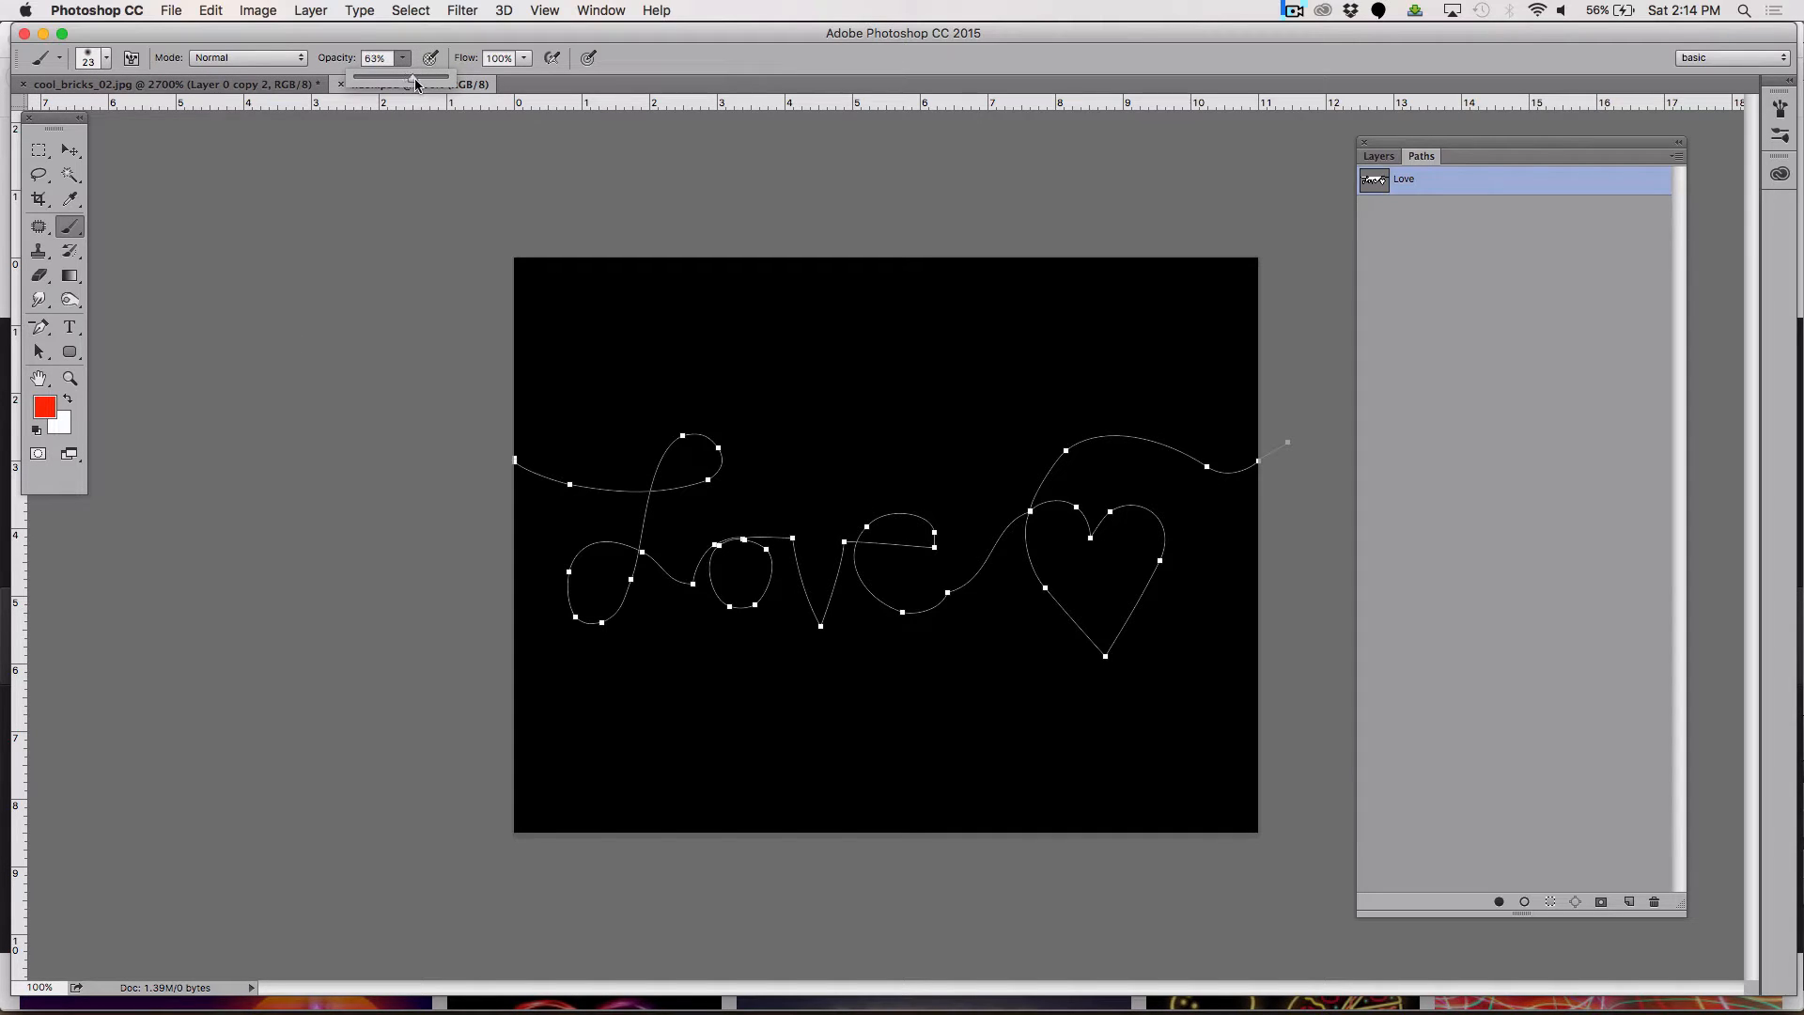
{"action": "left_click_drag", "start_coordinate": [407, 78], "coordinate": [463, 81]}
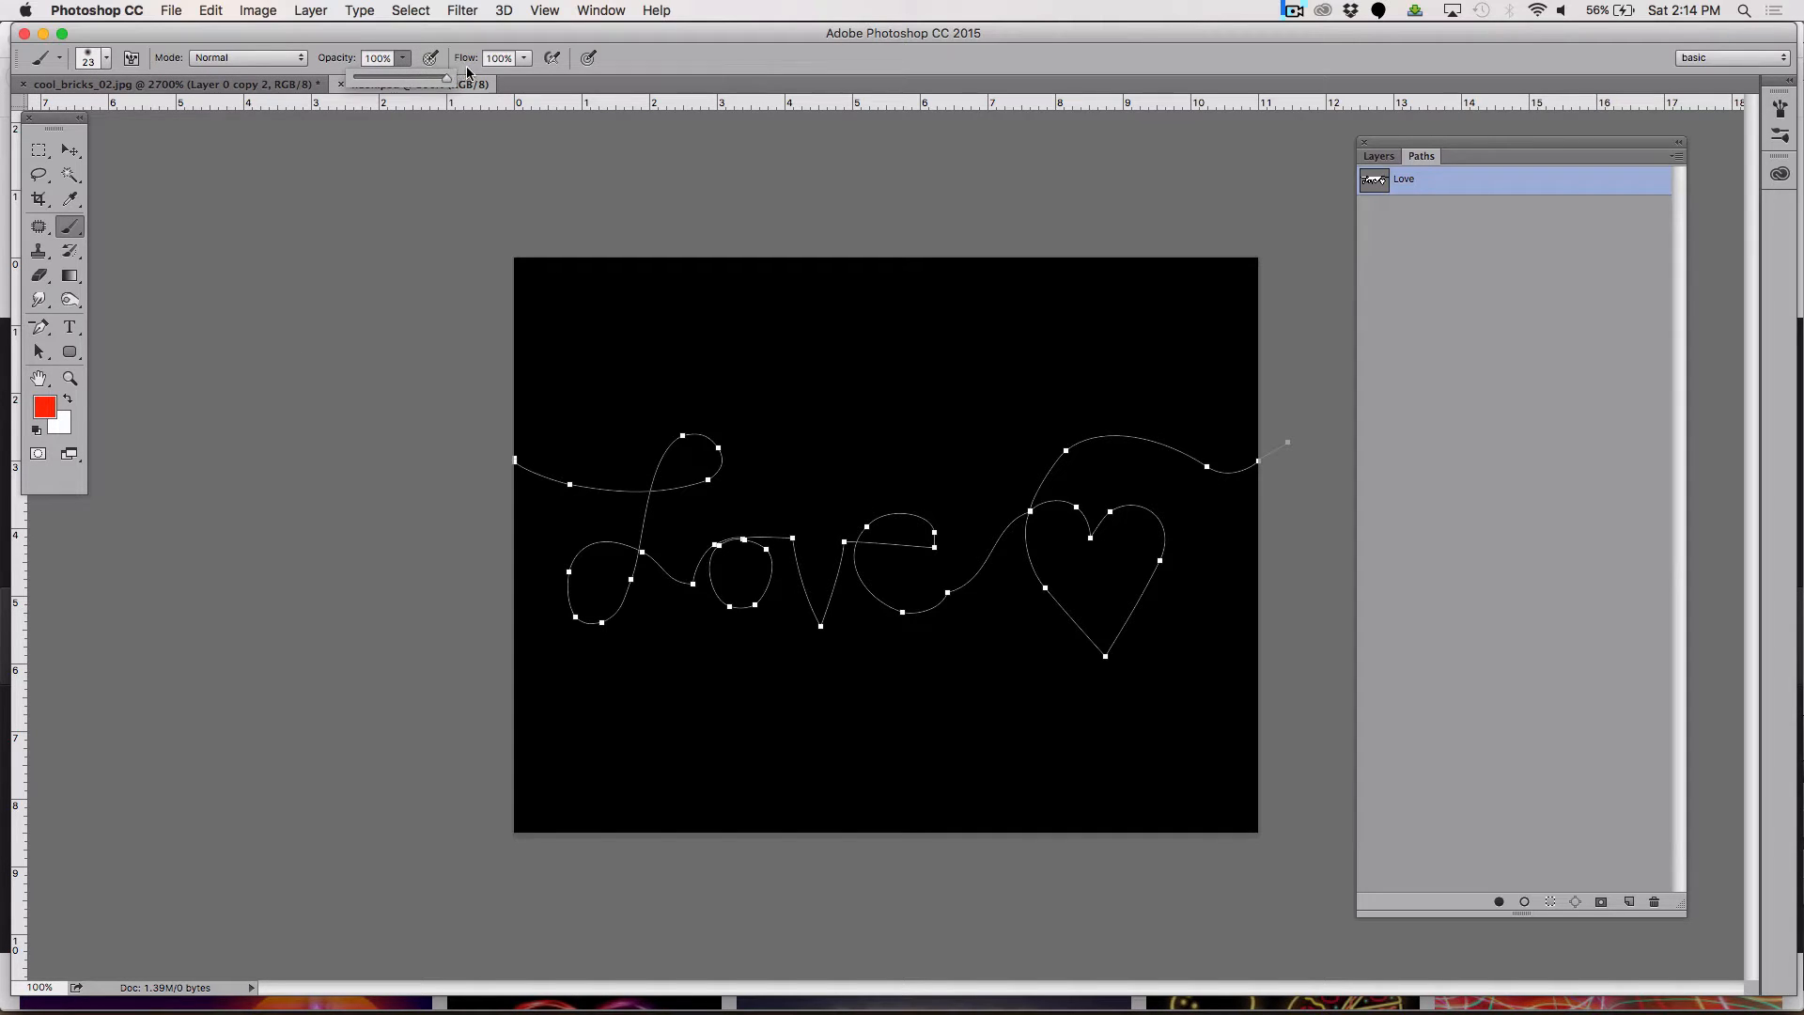
{"action": "left_click", "coordinate": [106, 58]}
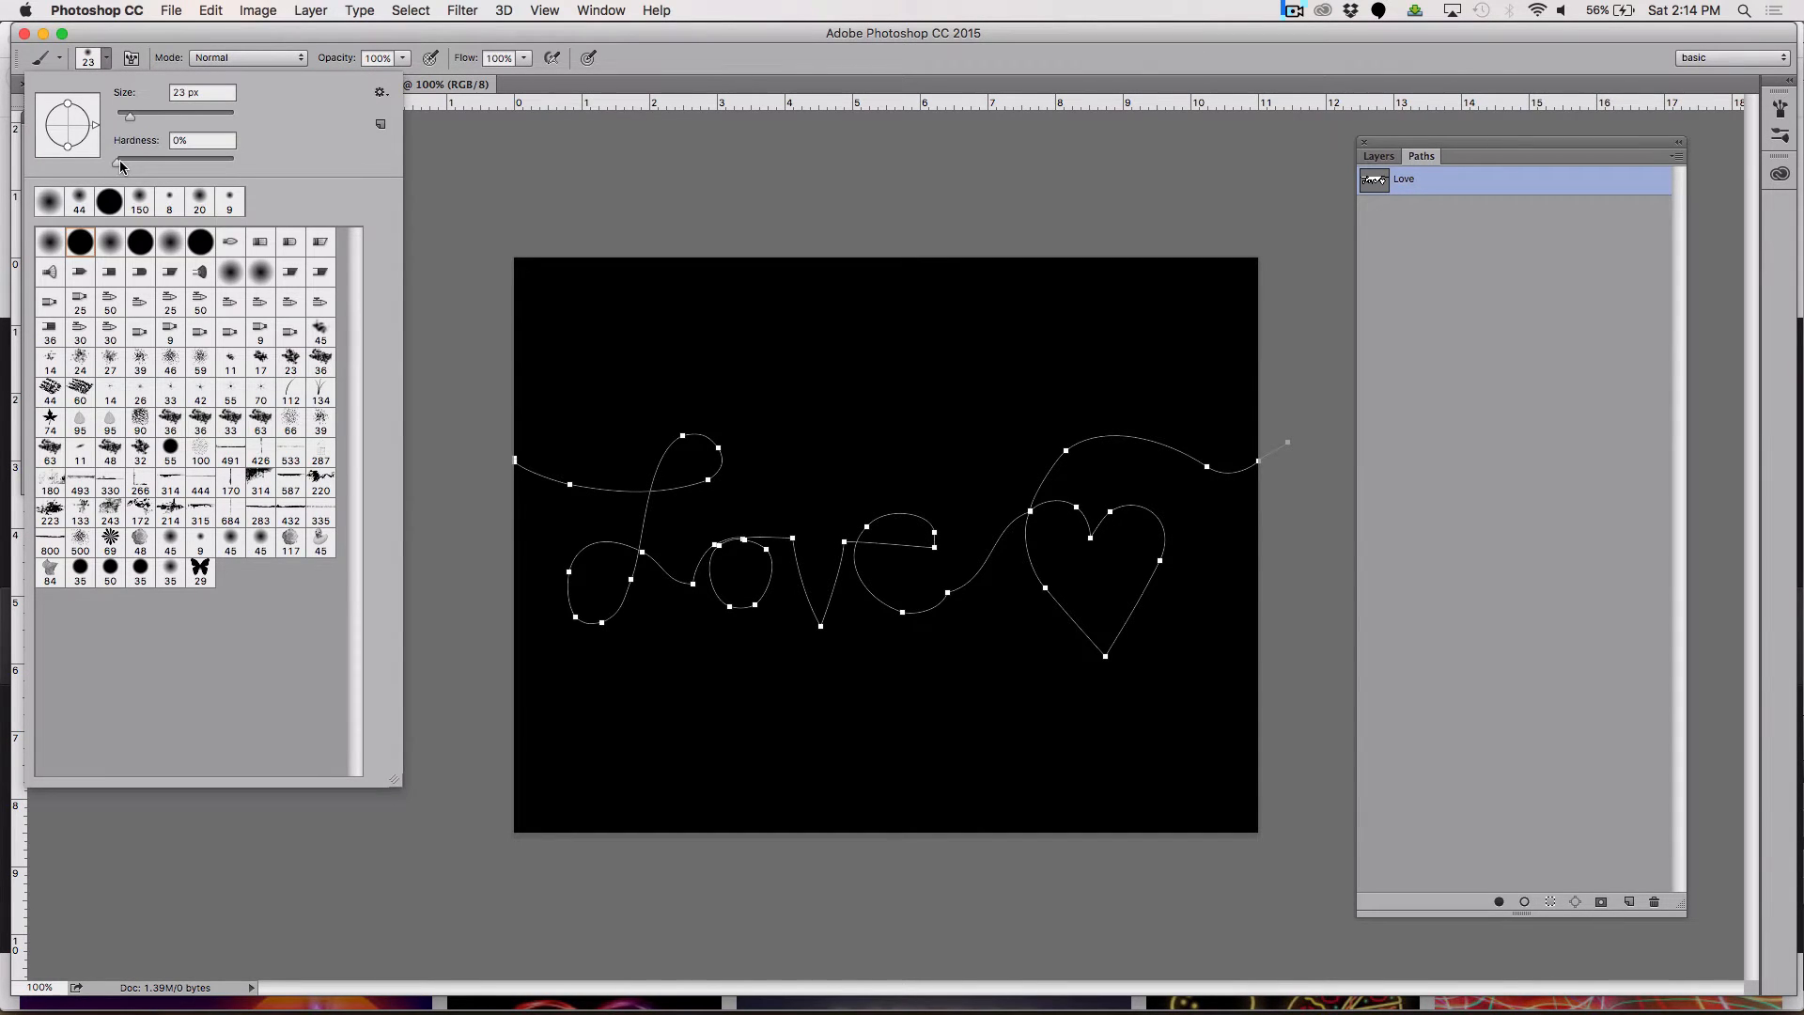
{"action": "left_click", "coordinate": [691, 62]}
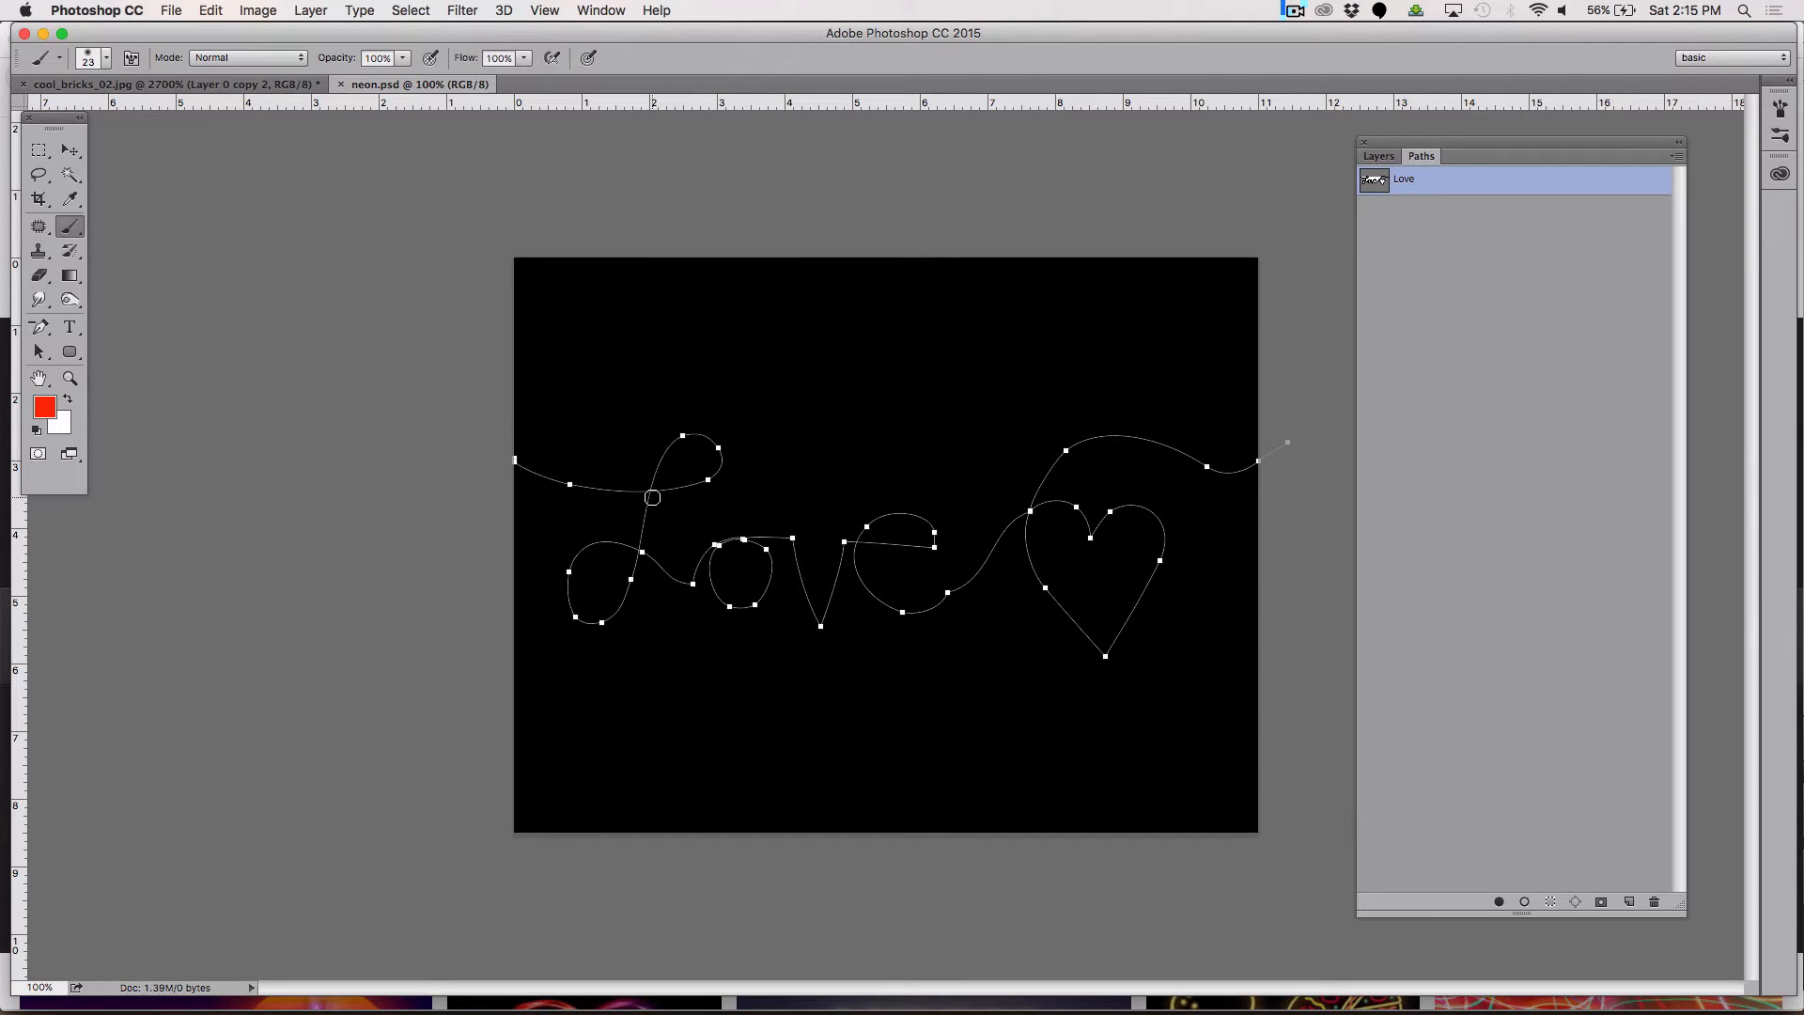
{"action": "left_click", "coordinate": [1525, 902]}
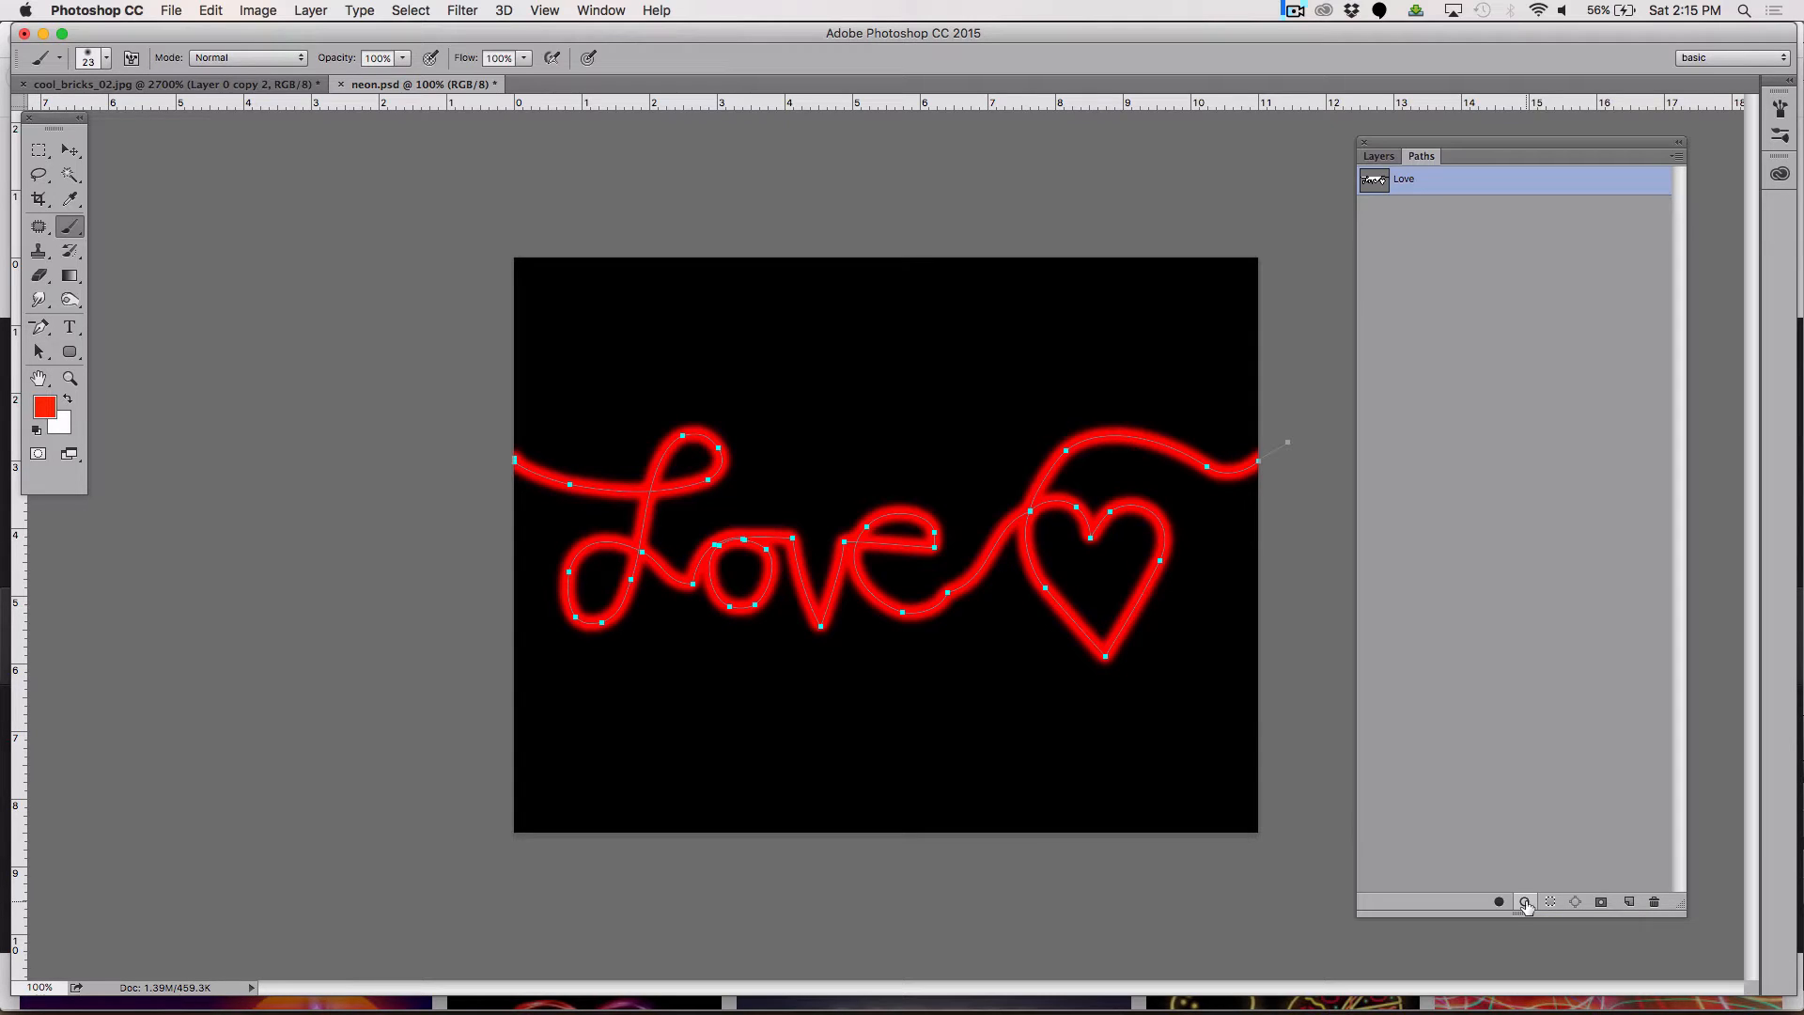
{"action": "key", "text": "super+z"}
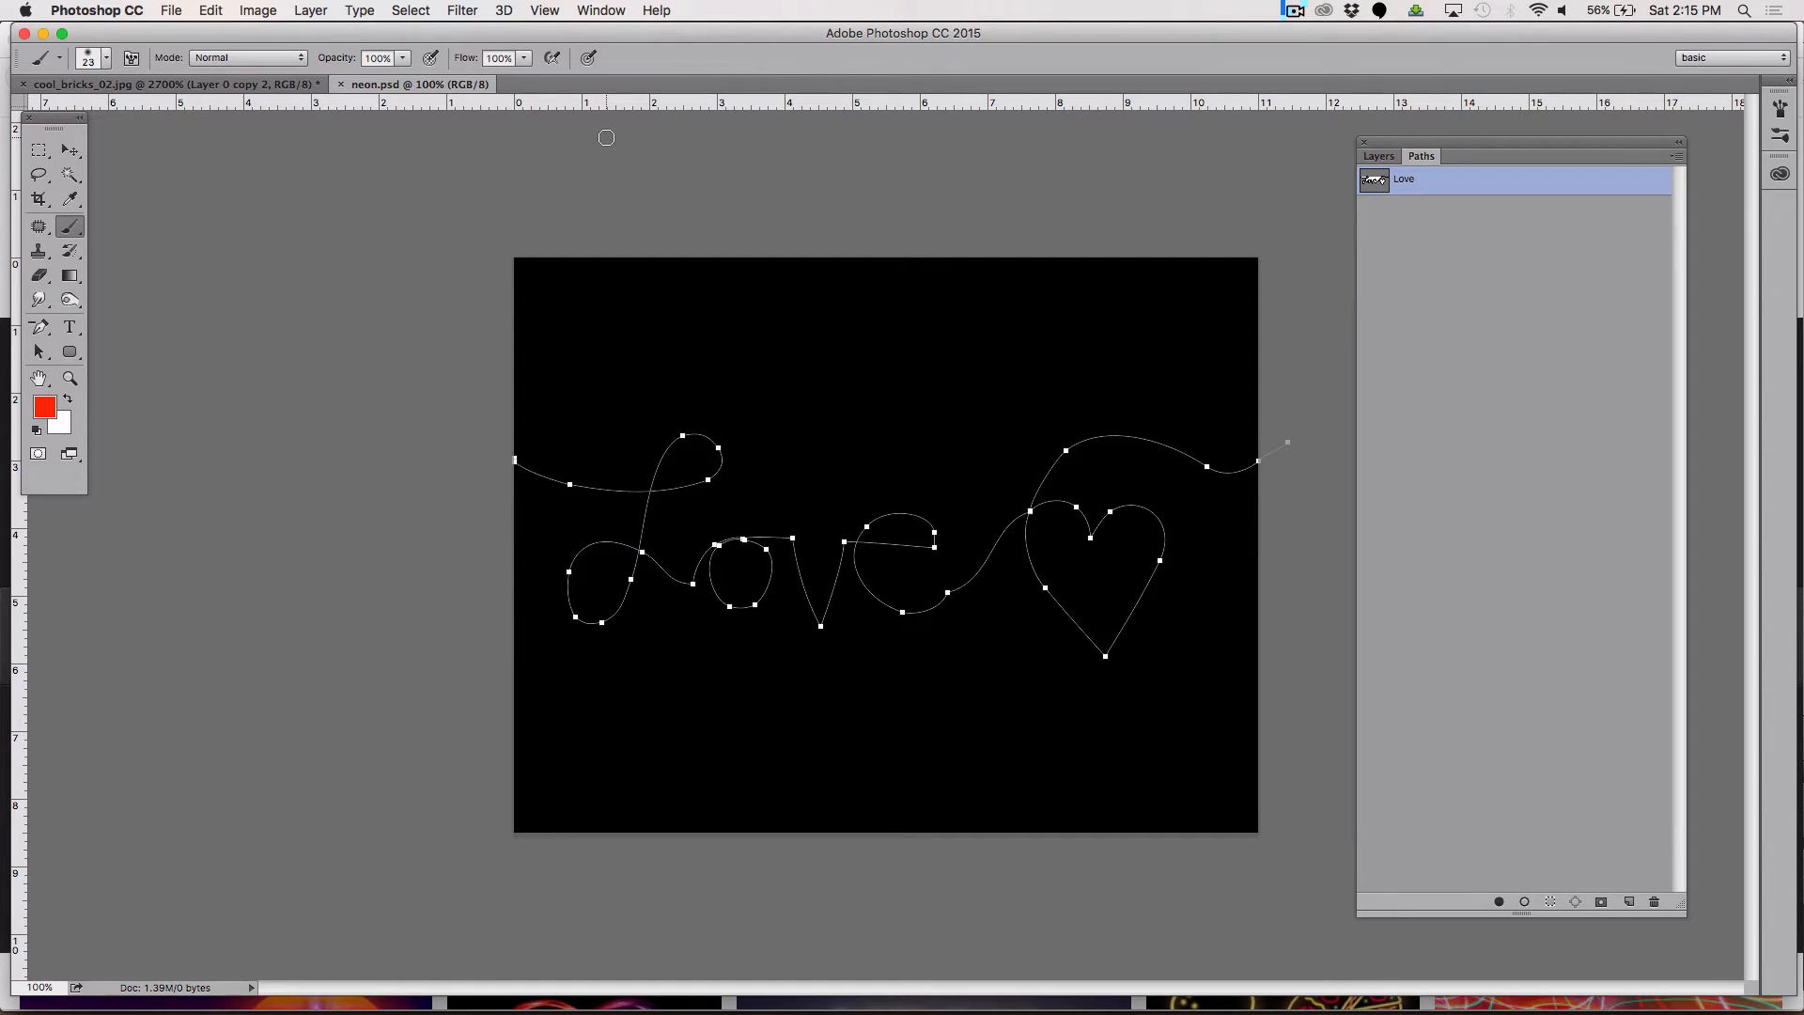
Step: Set the brush opacity to 85% and test it with a stroke along the Love path, undoing that stroke
{"action": "left_click", "coordinate": [405, 60]}
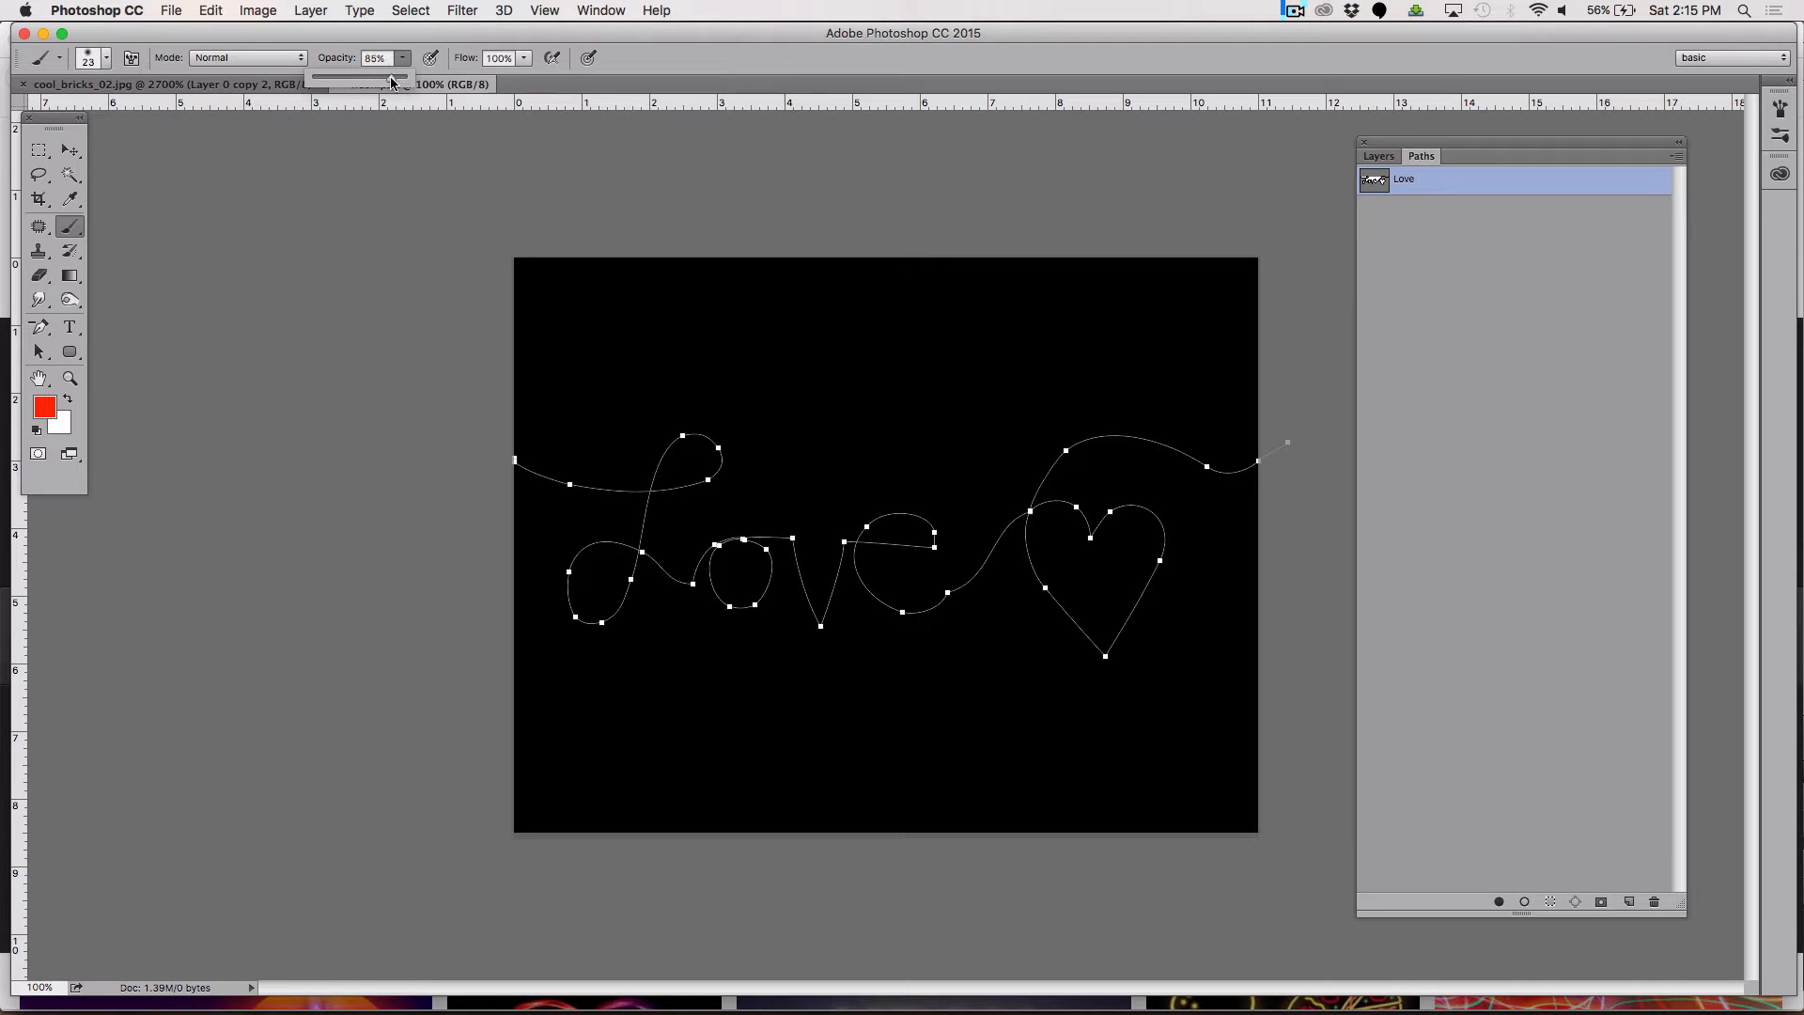
{"action": "left_click_drag", "start_coordinate": [394, 79], "coordinate": [390, 83]}
{"action": "left_click", "coordinate": [674, 60]}
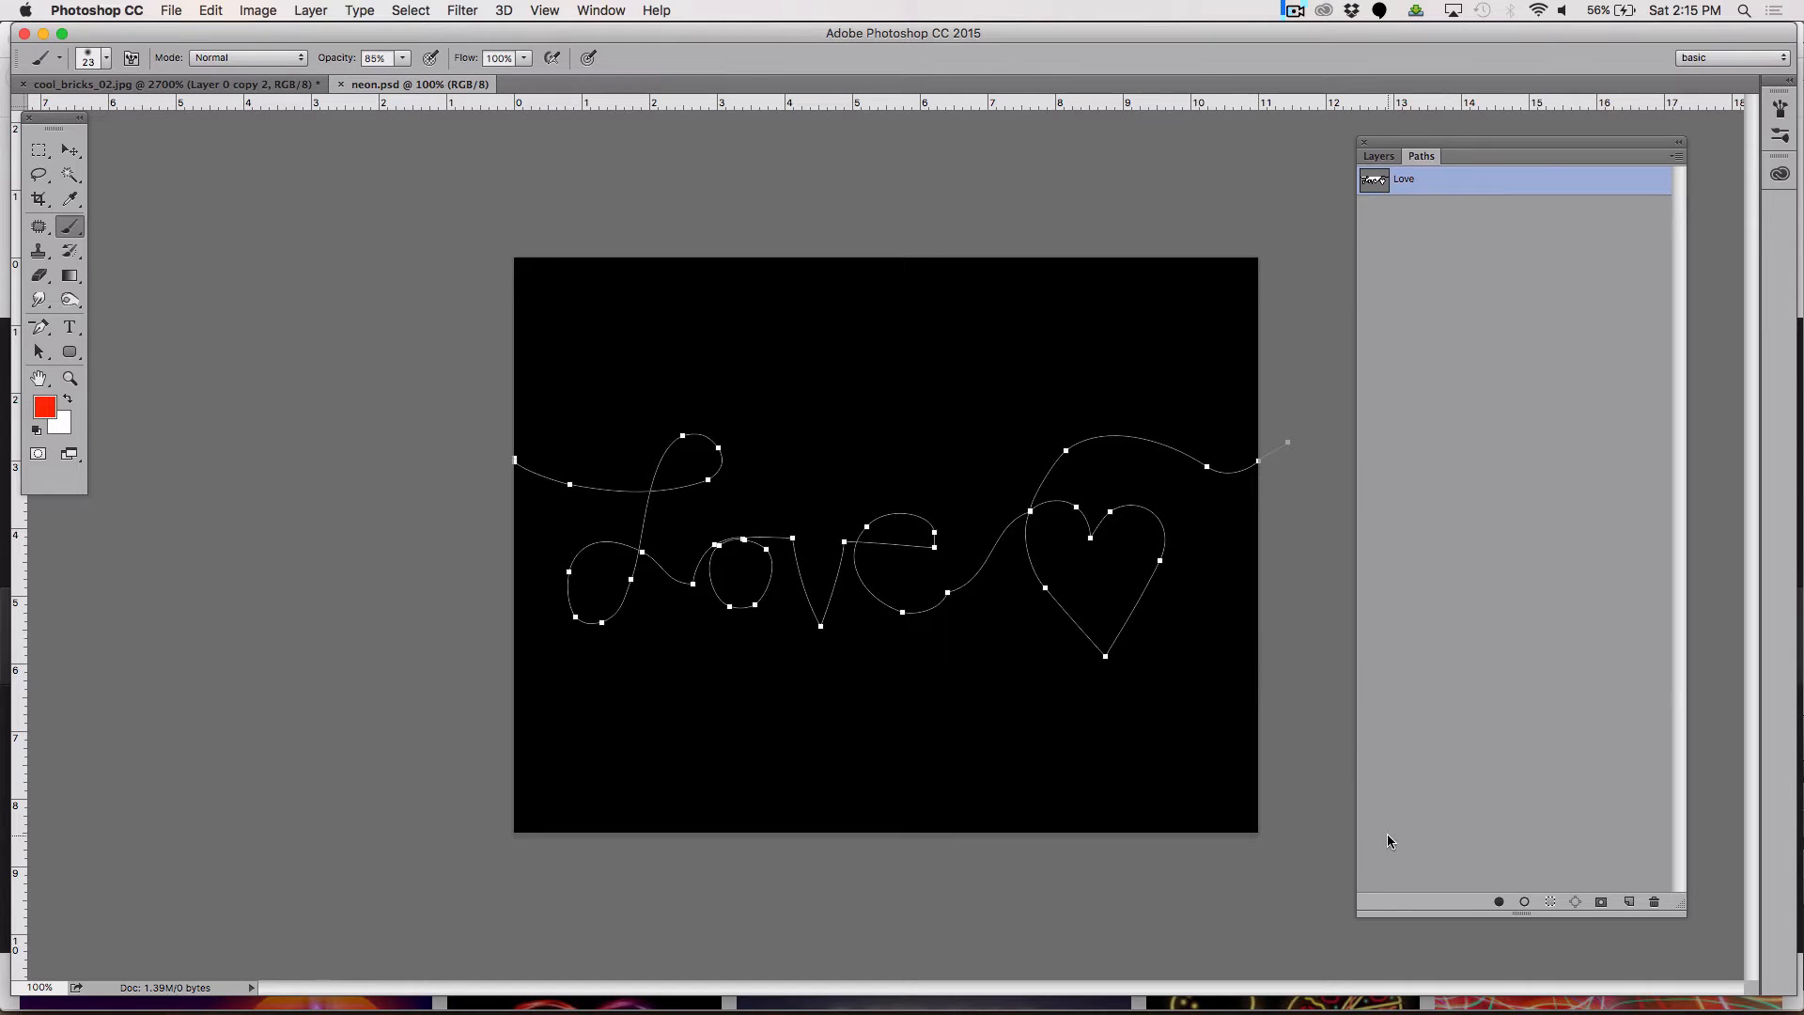
{"action": "left_click", "coordinate": [1523, 903]}
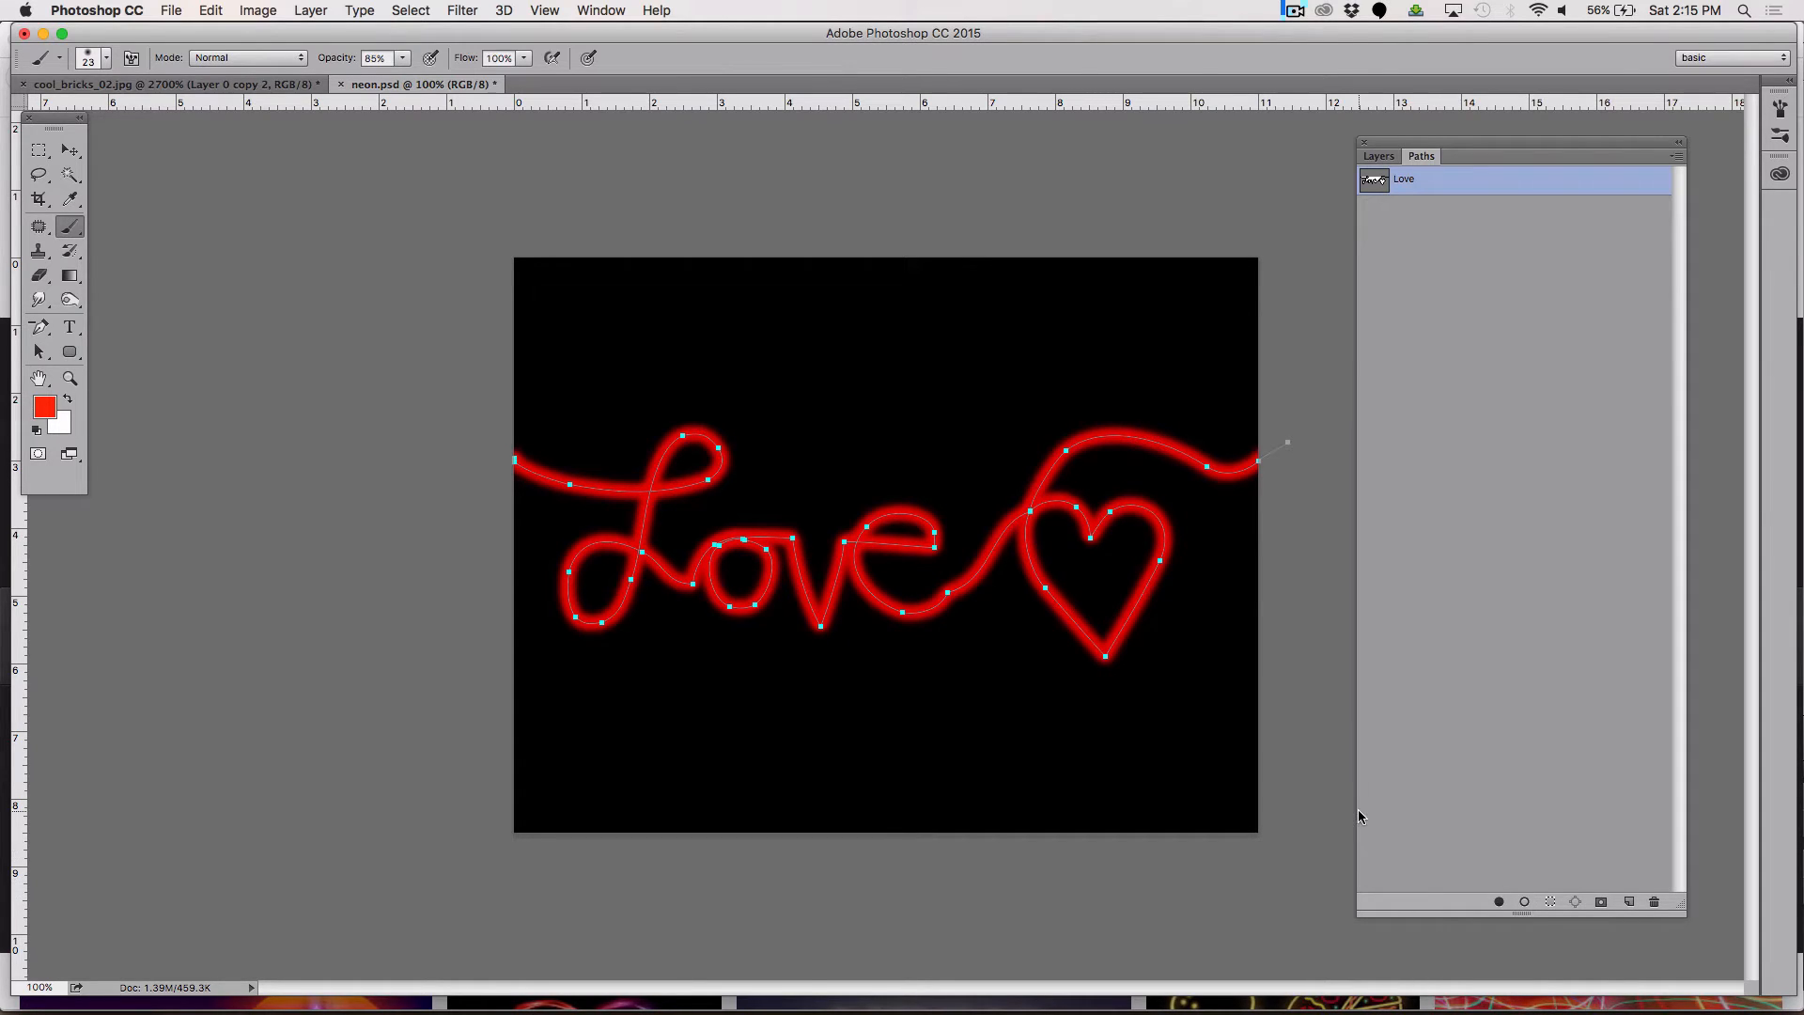
{"action": "key", "text": "super+z"}
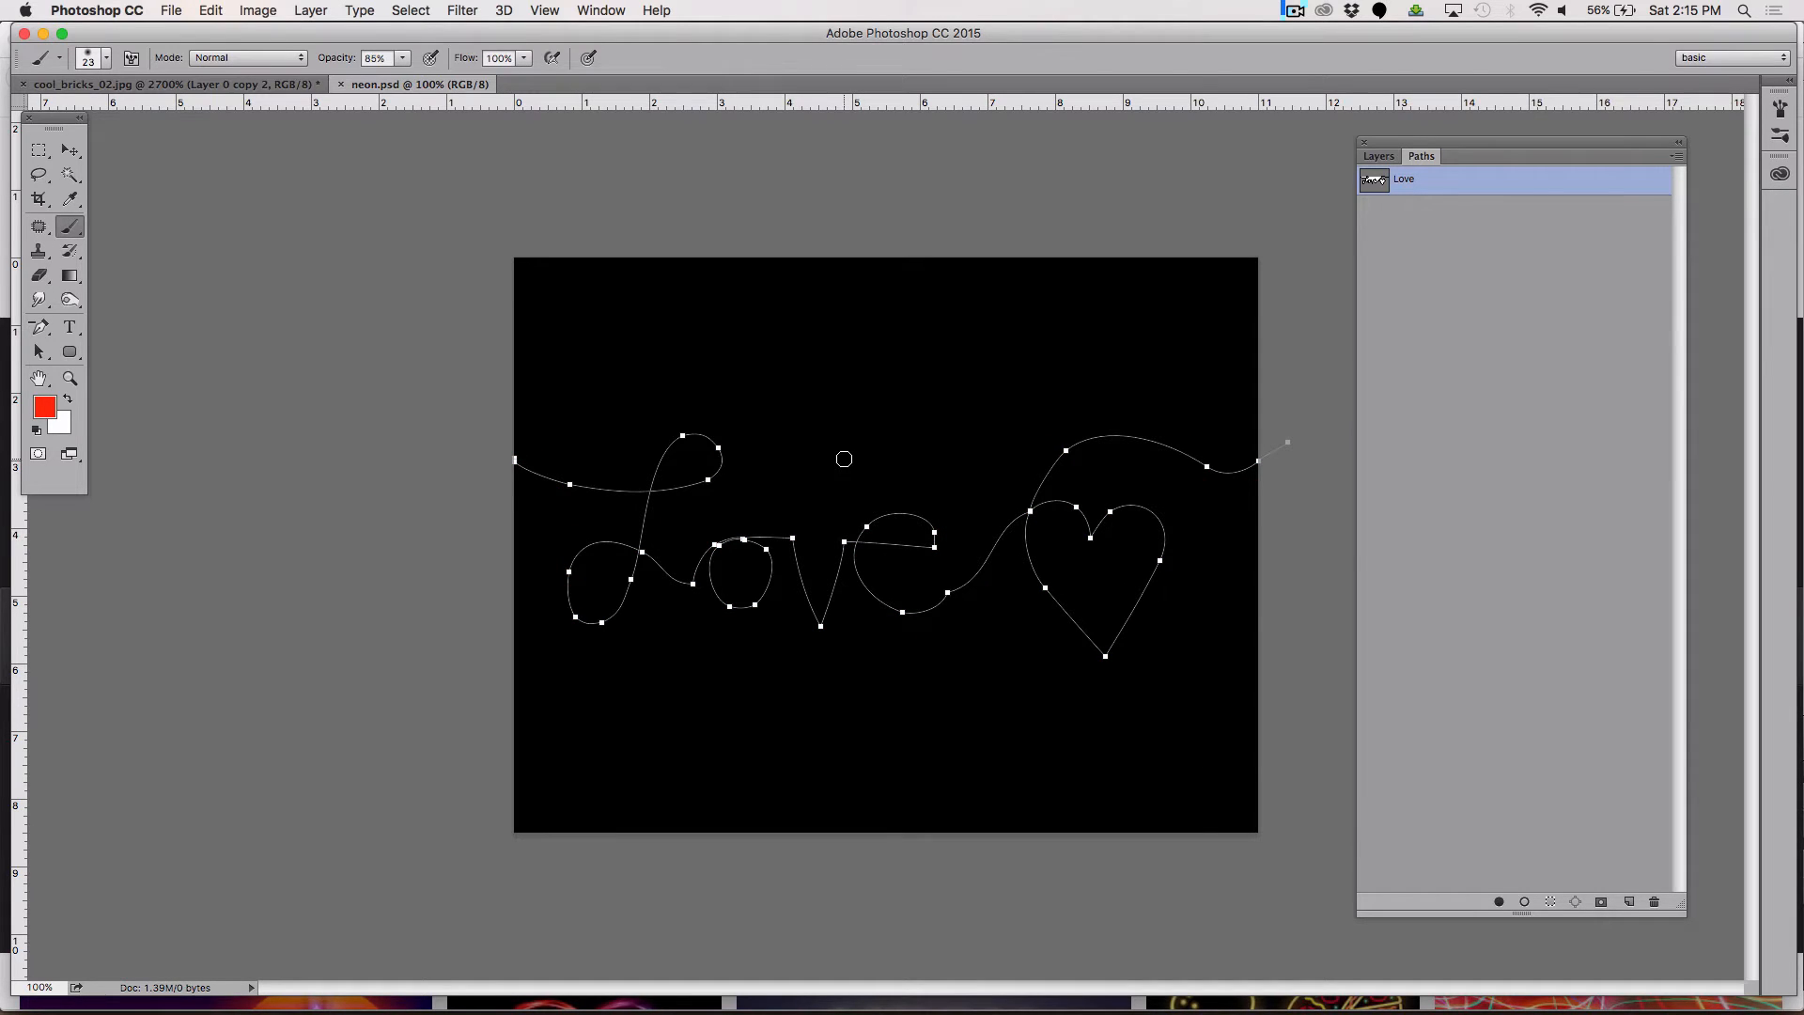
Step: Try stroking the Love path with the red brush enlarged to 28 px, and undo the stroke
{"action": "left_click", "coordinate": [89, 60]}
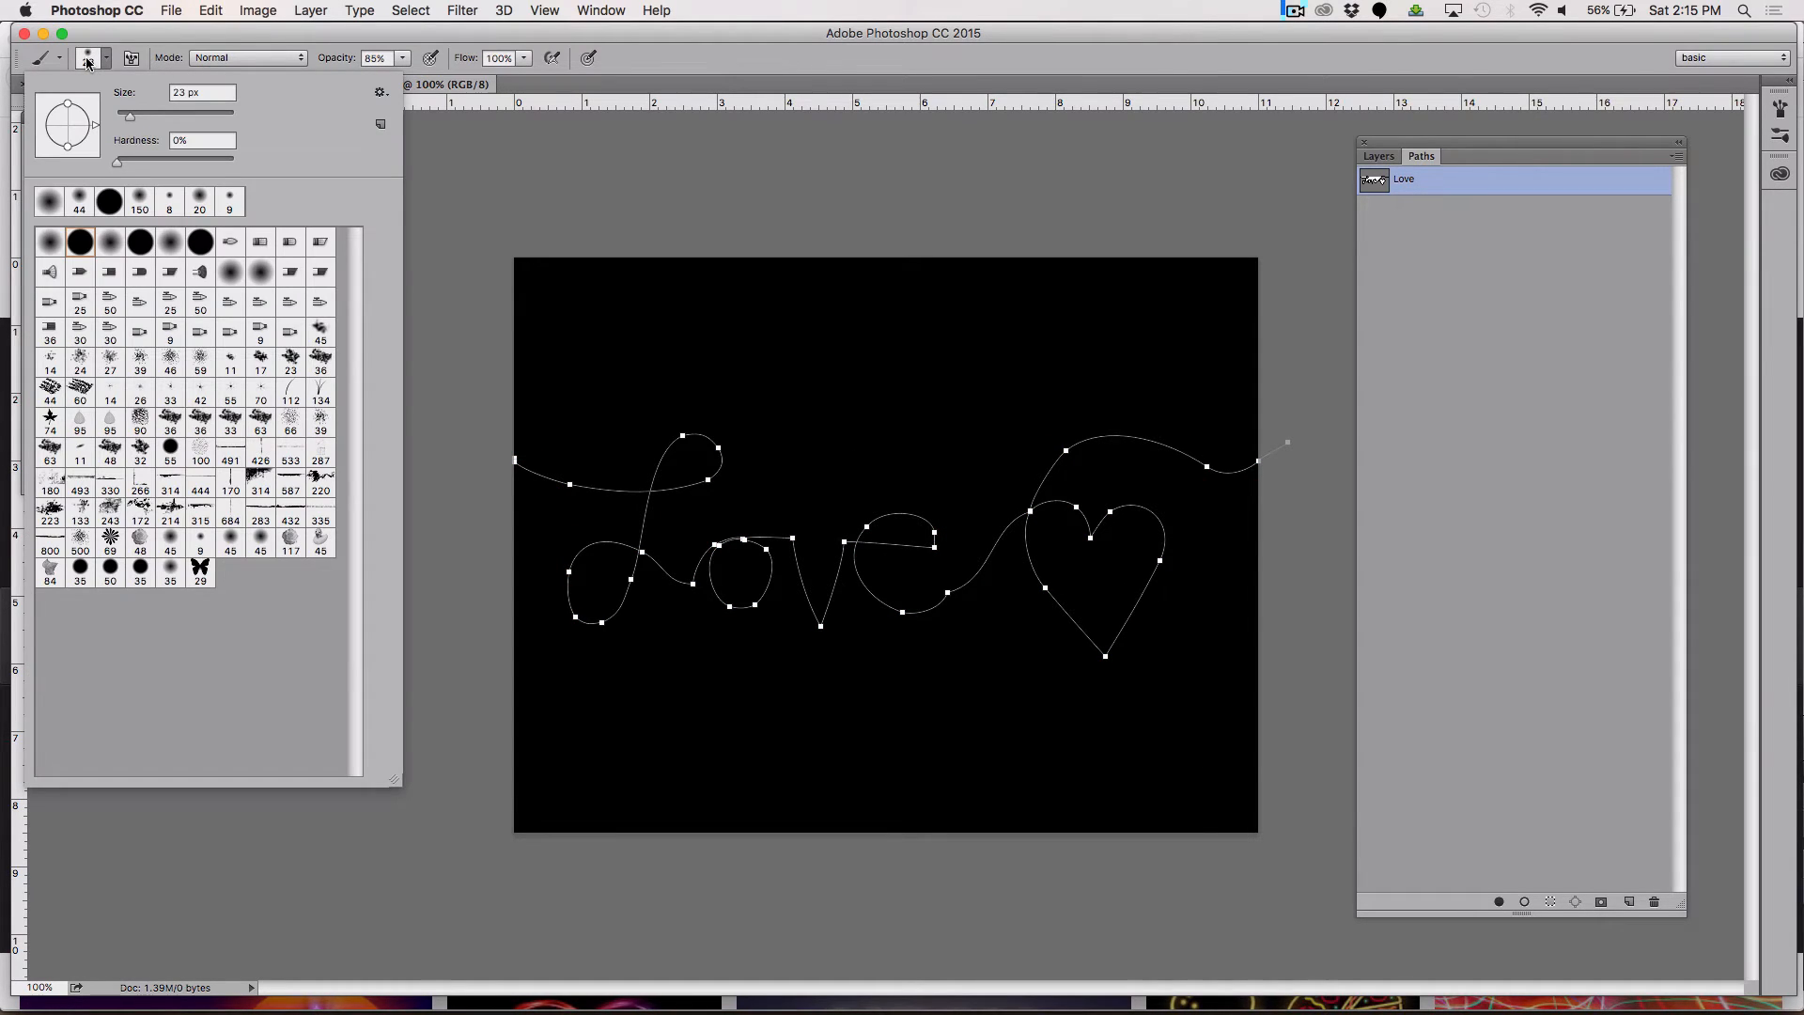
{"action": "left_click", "coordinate": [181, 93]}
{"action": "key", "text": "Up"}
{"action": "key", "text": "Up"}
{"action": "key", "text": "Up"}
{"action": "key", "text": "Up"}
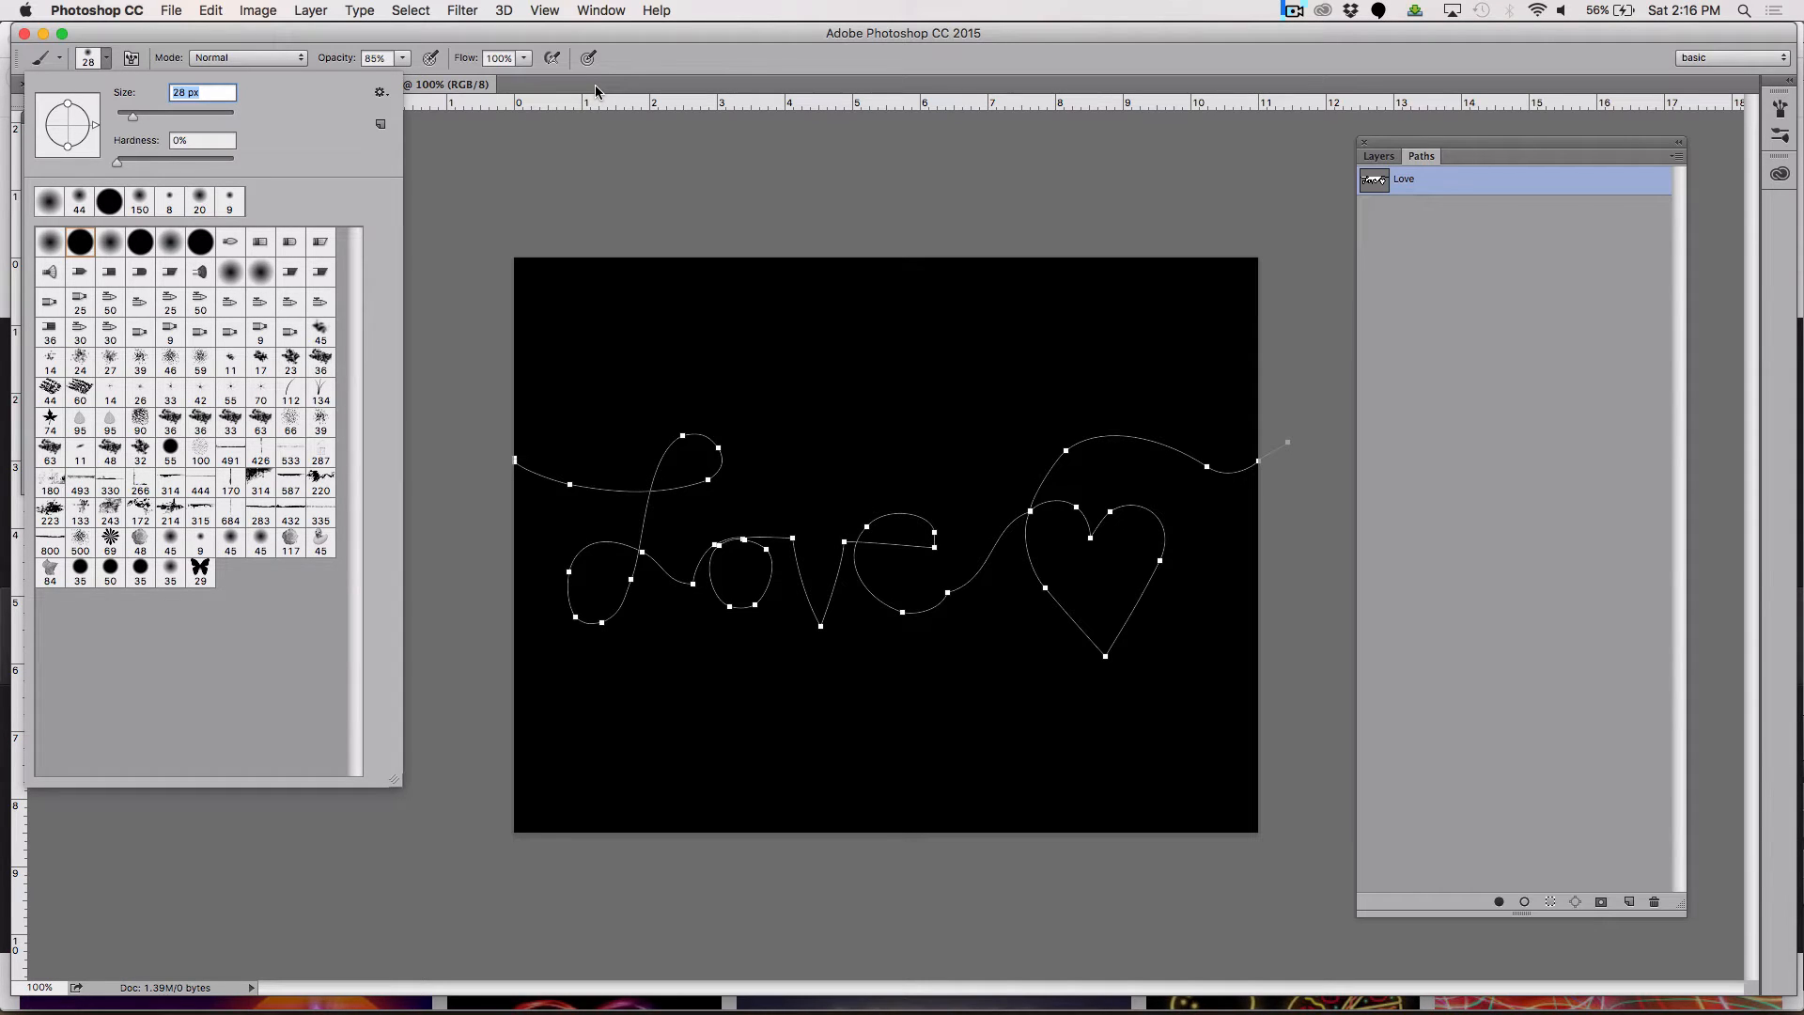
{"action": "key", "text": "Return"}
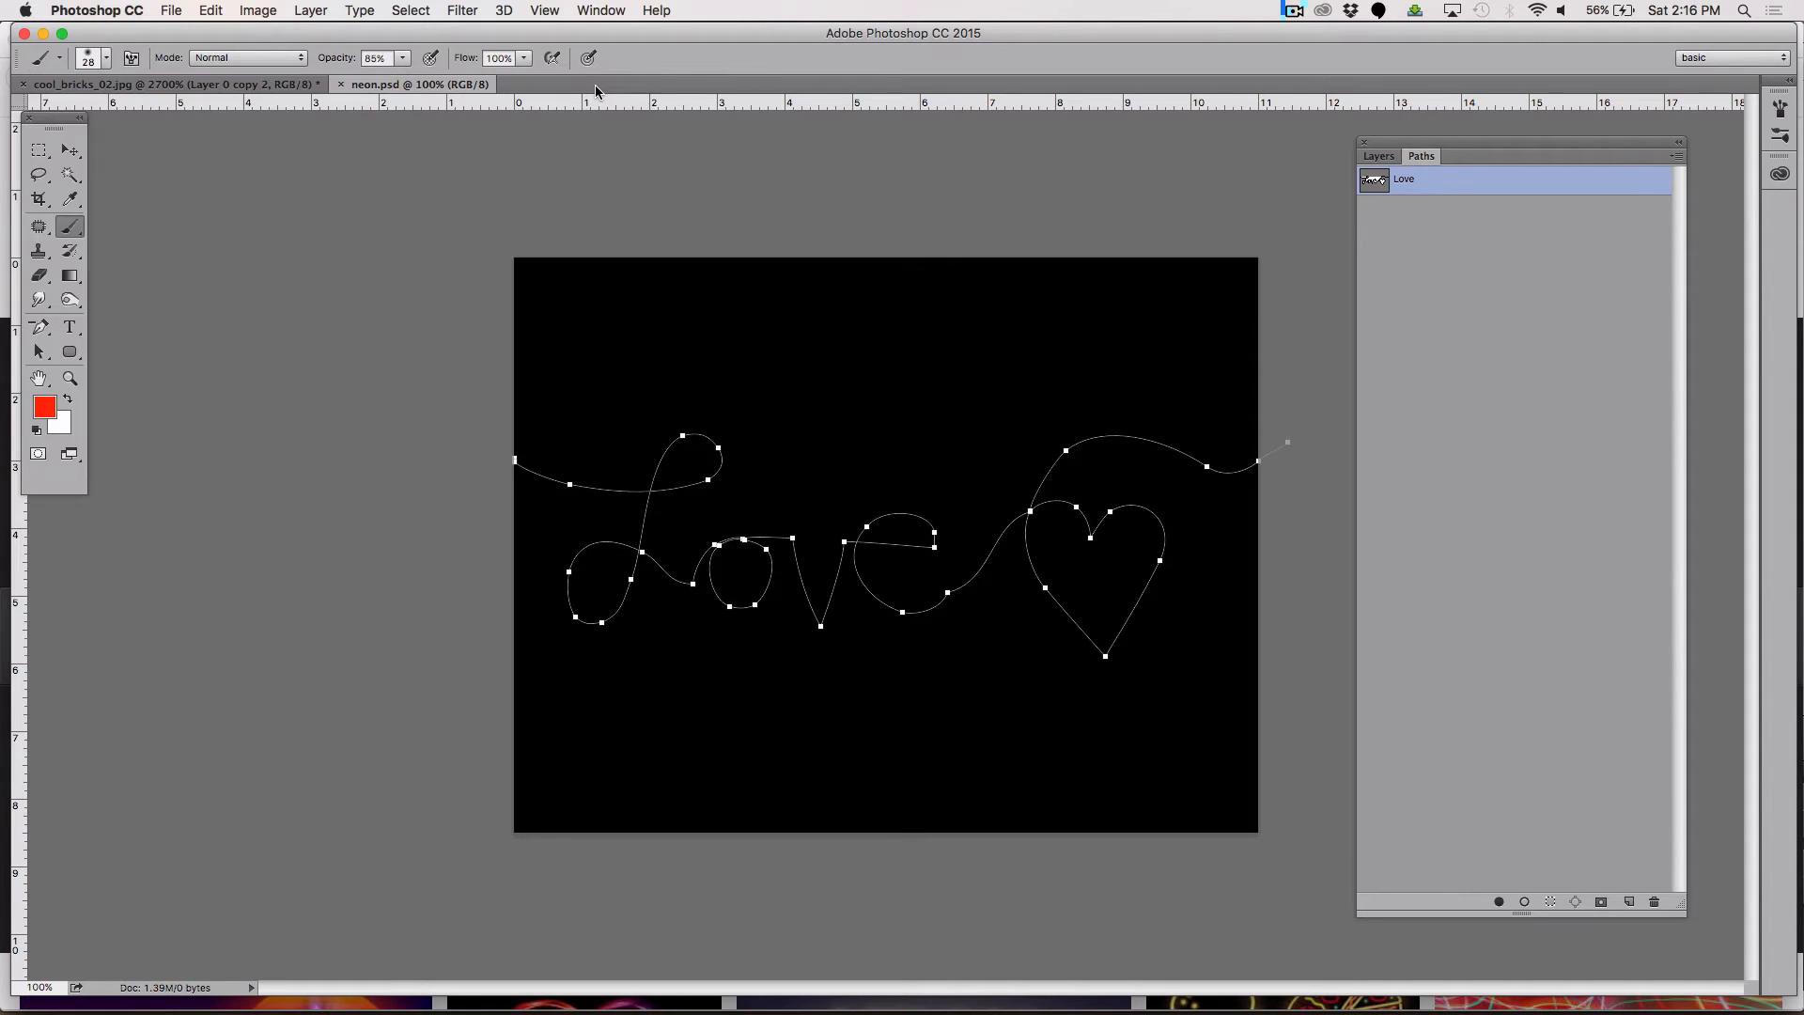
{"action": "left_click", "coordinate": [1524, 901]}
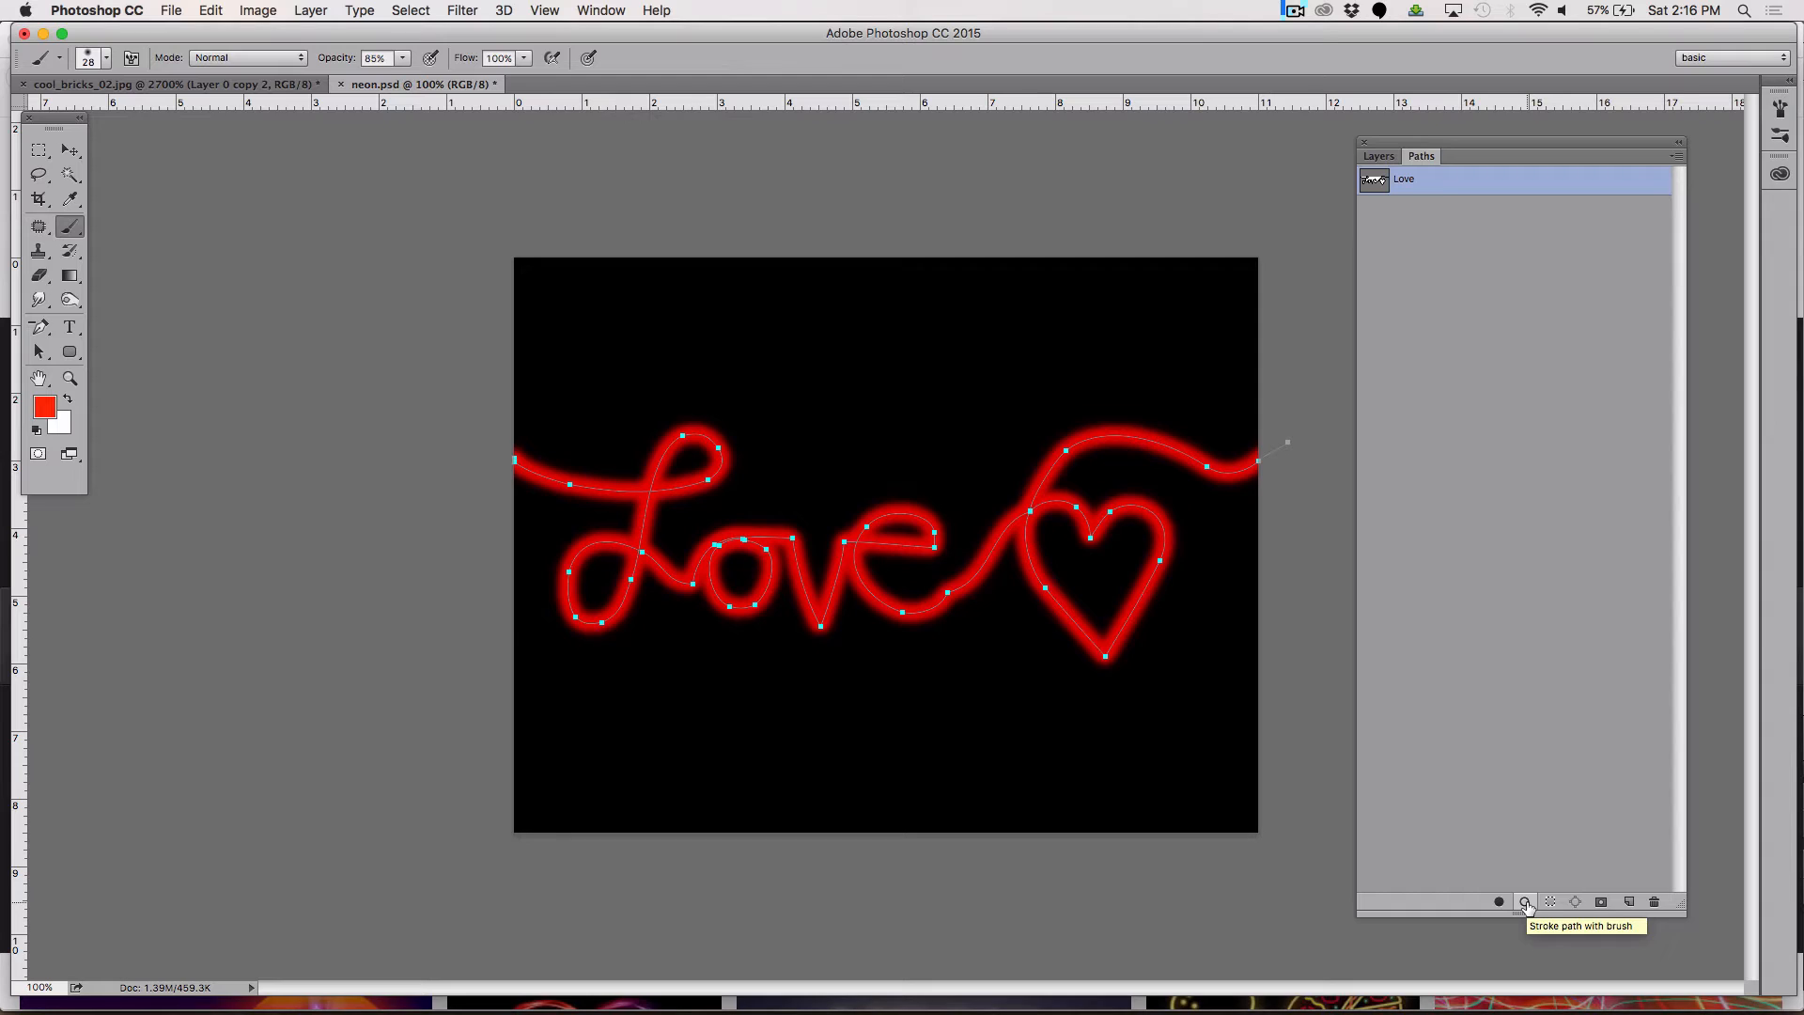
{"action": "key", "text": "super+z"}
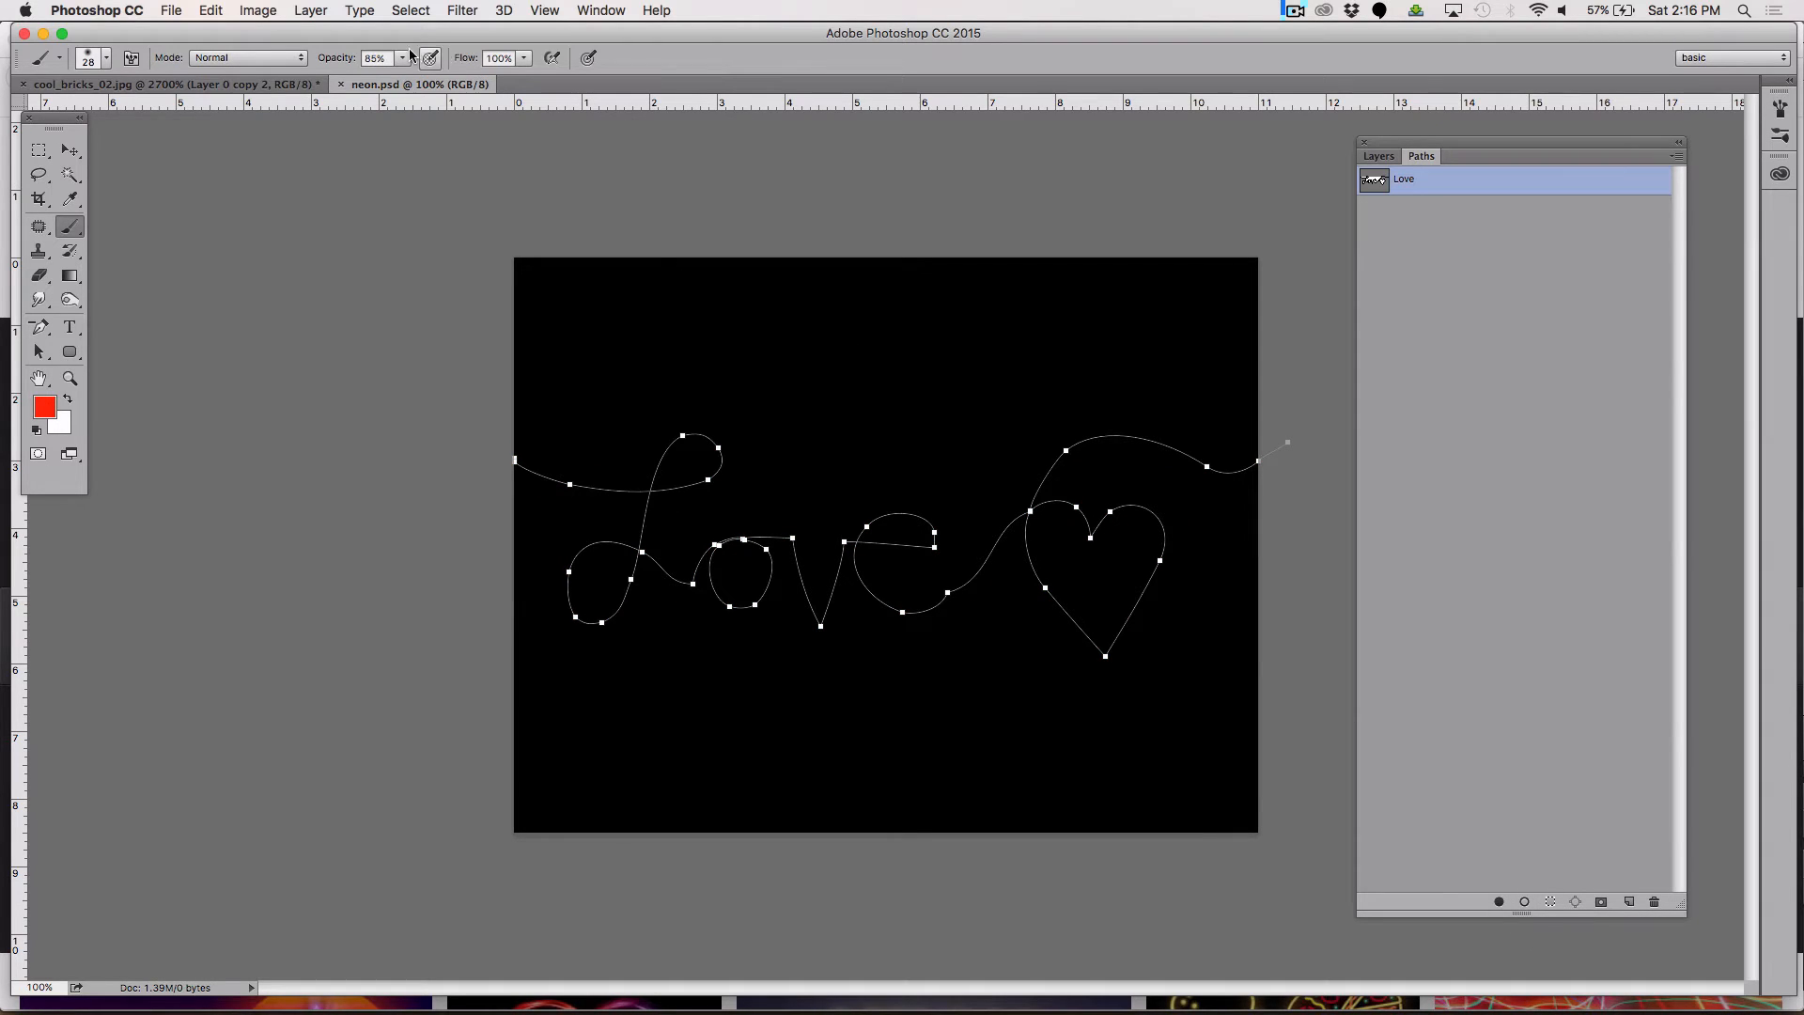
Step: Set the brush opacity to 65% and test it with a stroke along the Love path, undoing that stroke
{"action": "left_click_drag", "start_coordinate": [402, 57], "coordinate": [388, 83]}
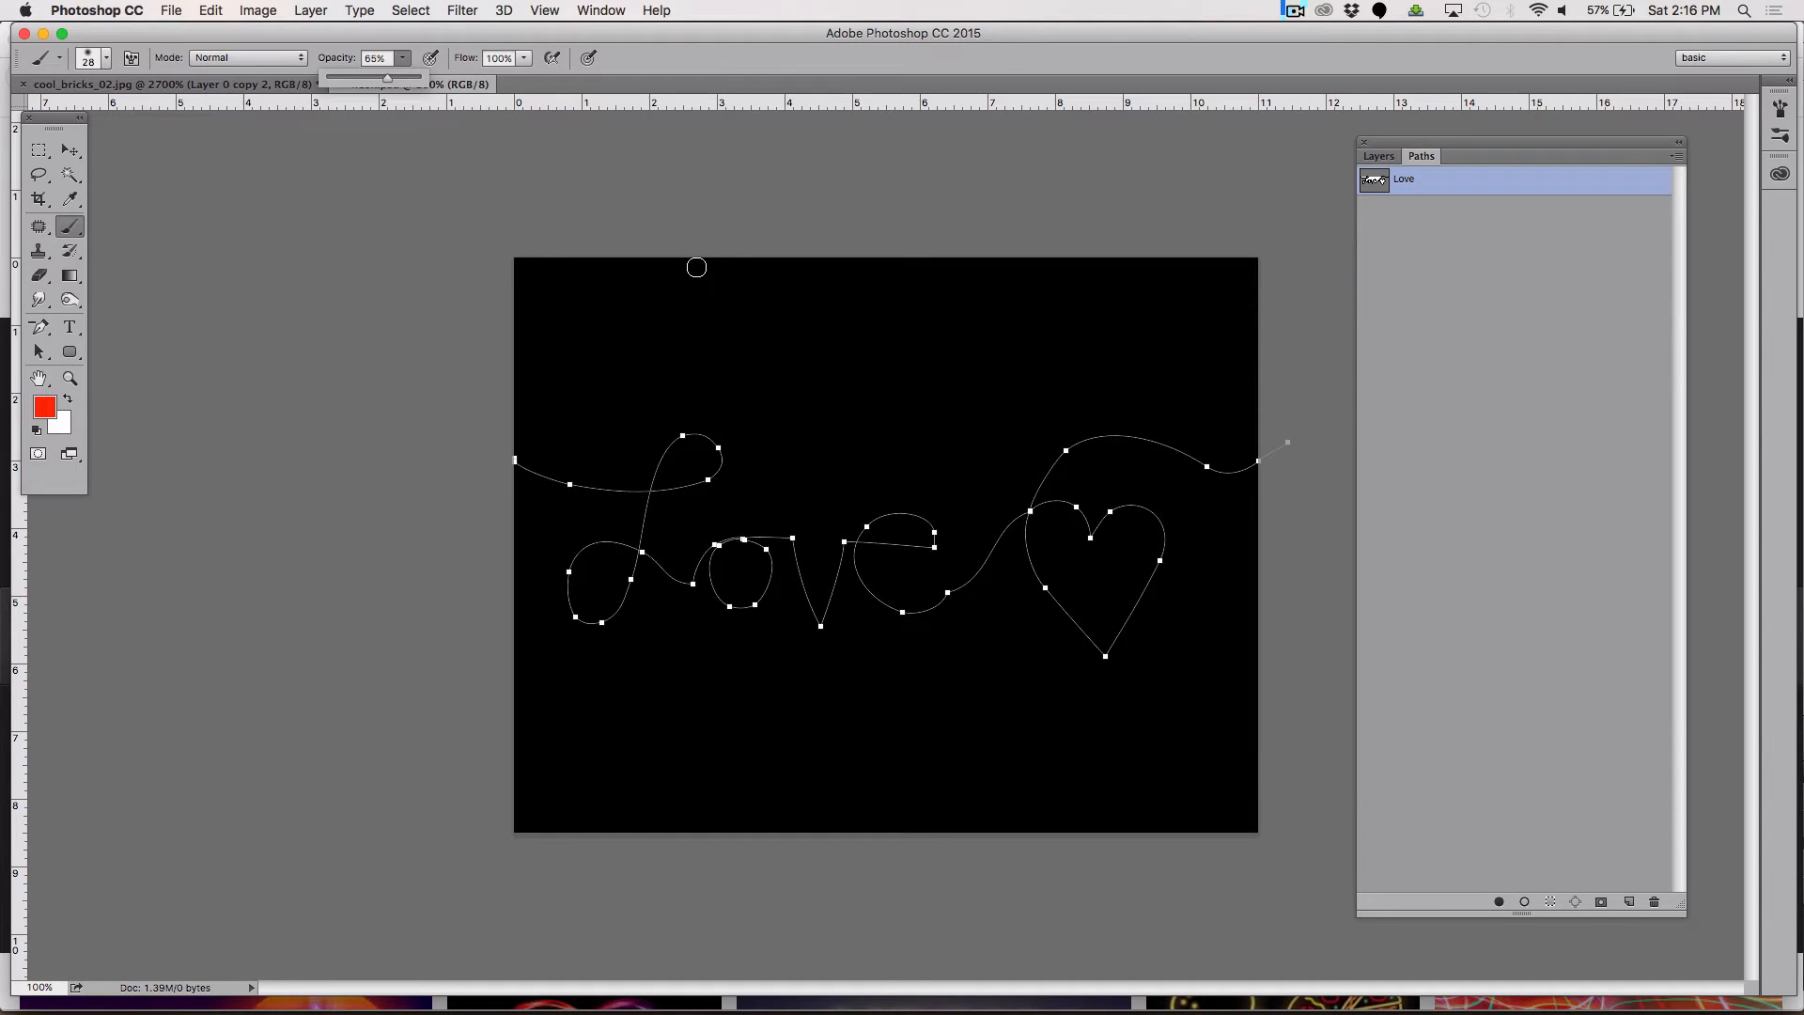
{"action": "left_click", "coordinate": [1525, 902]}
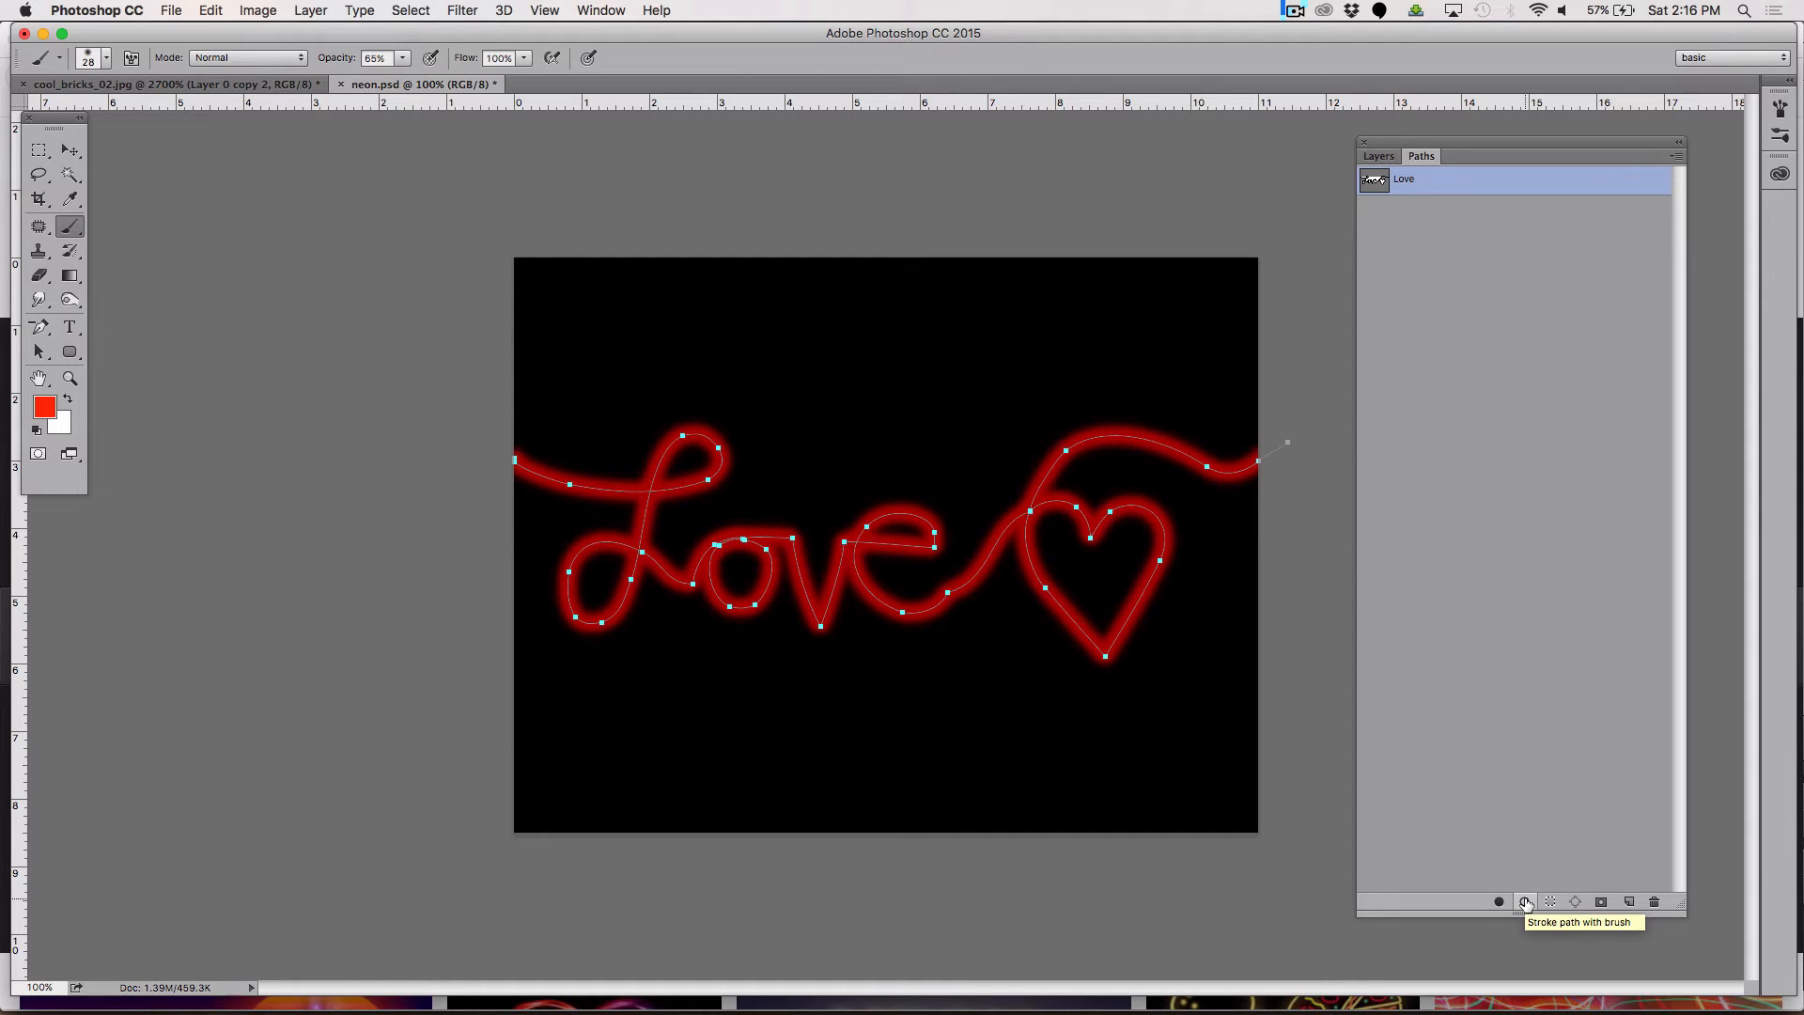
{"action": "key", "text": "super+z"}
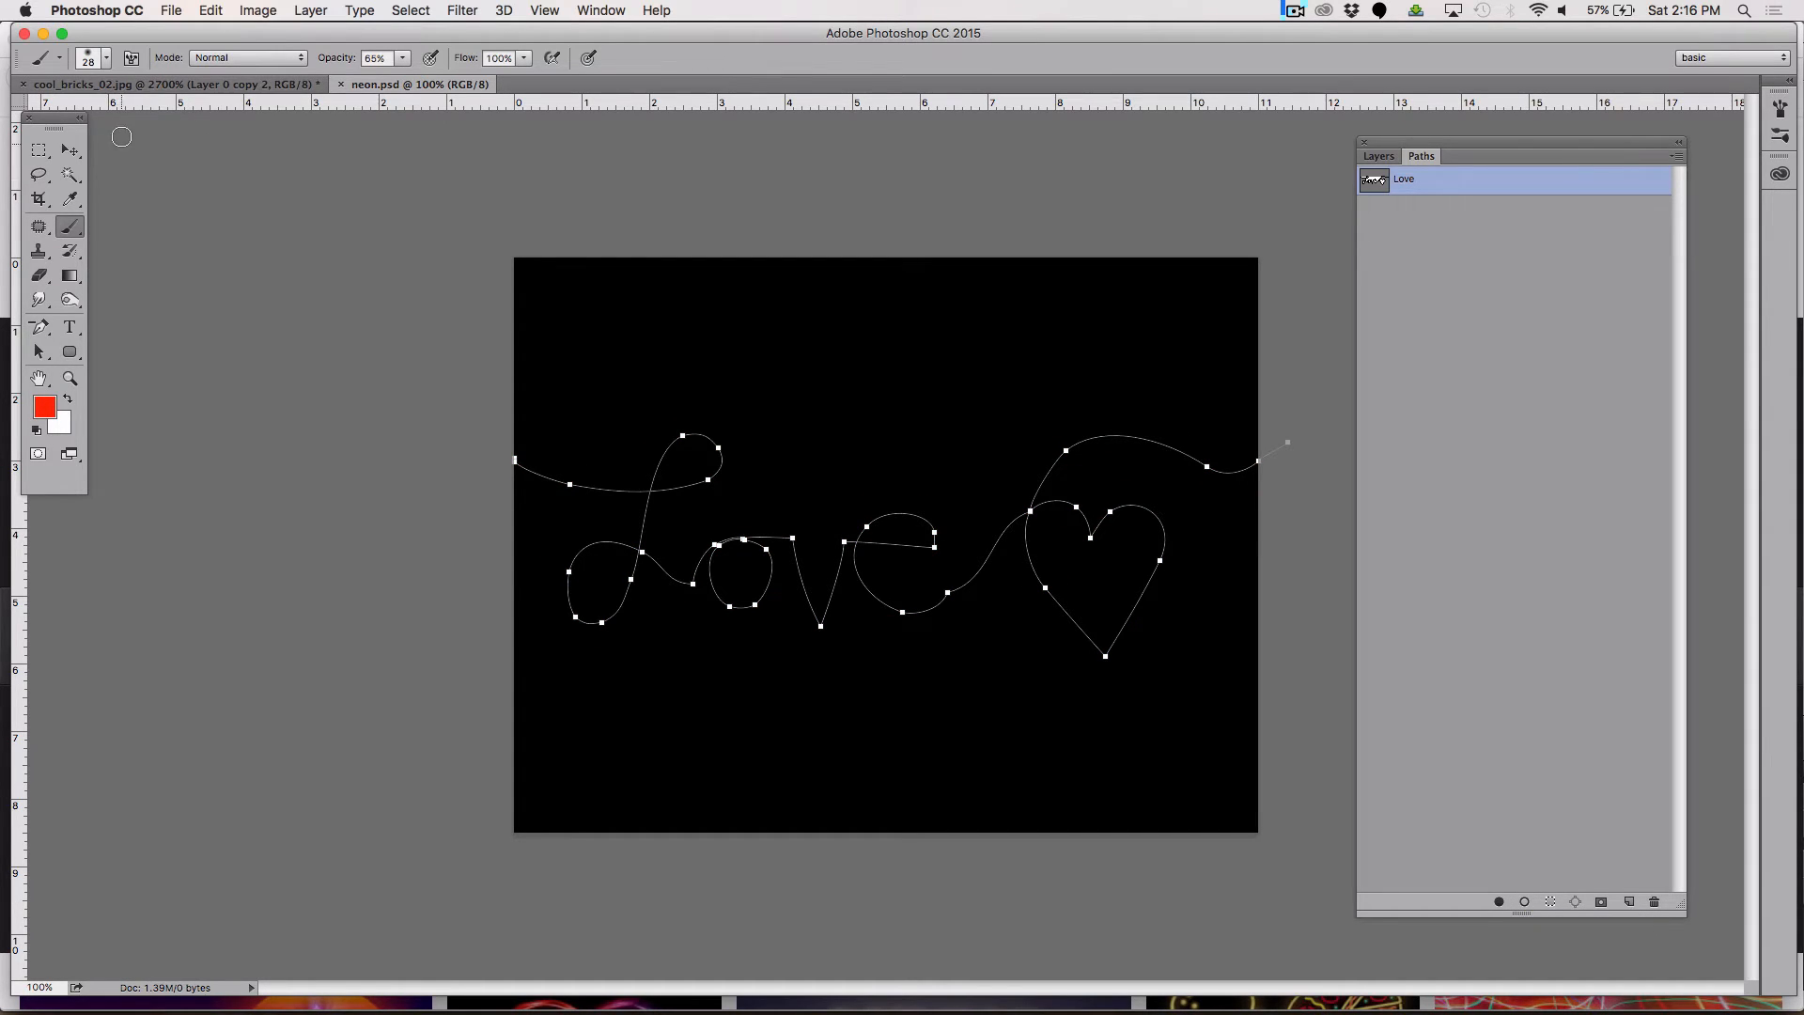
Step: Set the brush size to 30 px and stroke the Love path with the red brush
{"action": "left_click", "coordinate": [88, 59]}
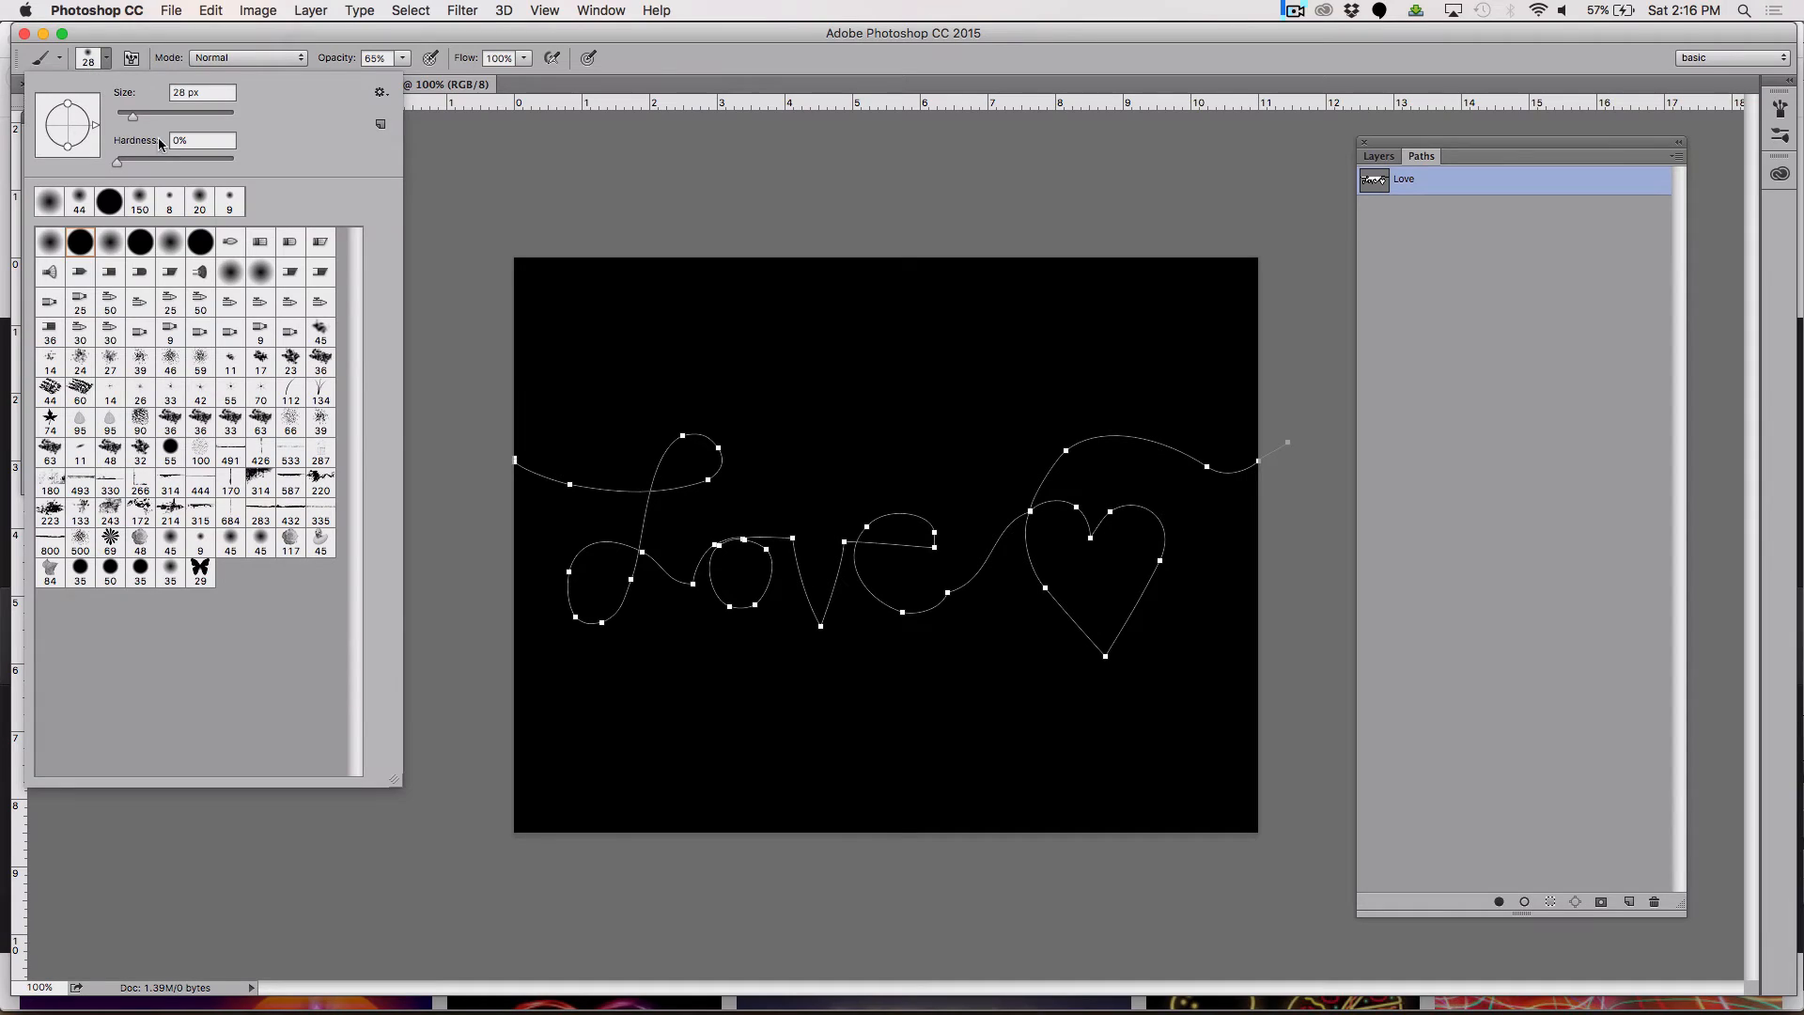
{"action": "left_click", "coordinate": [202, 94]}
{"action": "key", "text": "Up"}
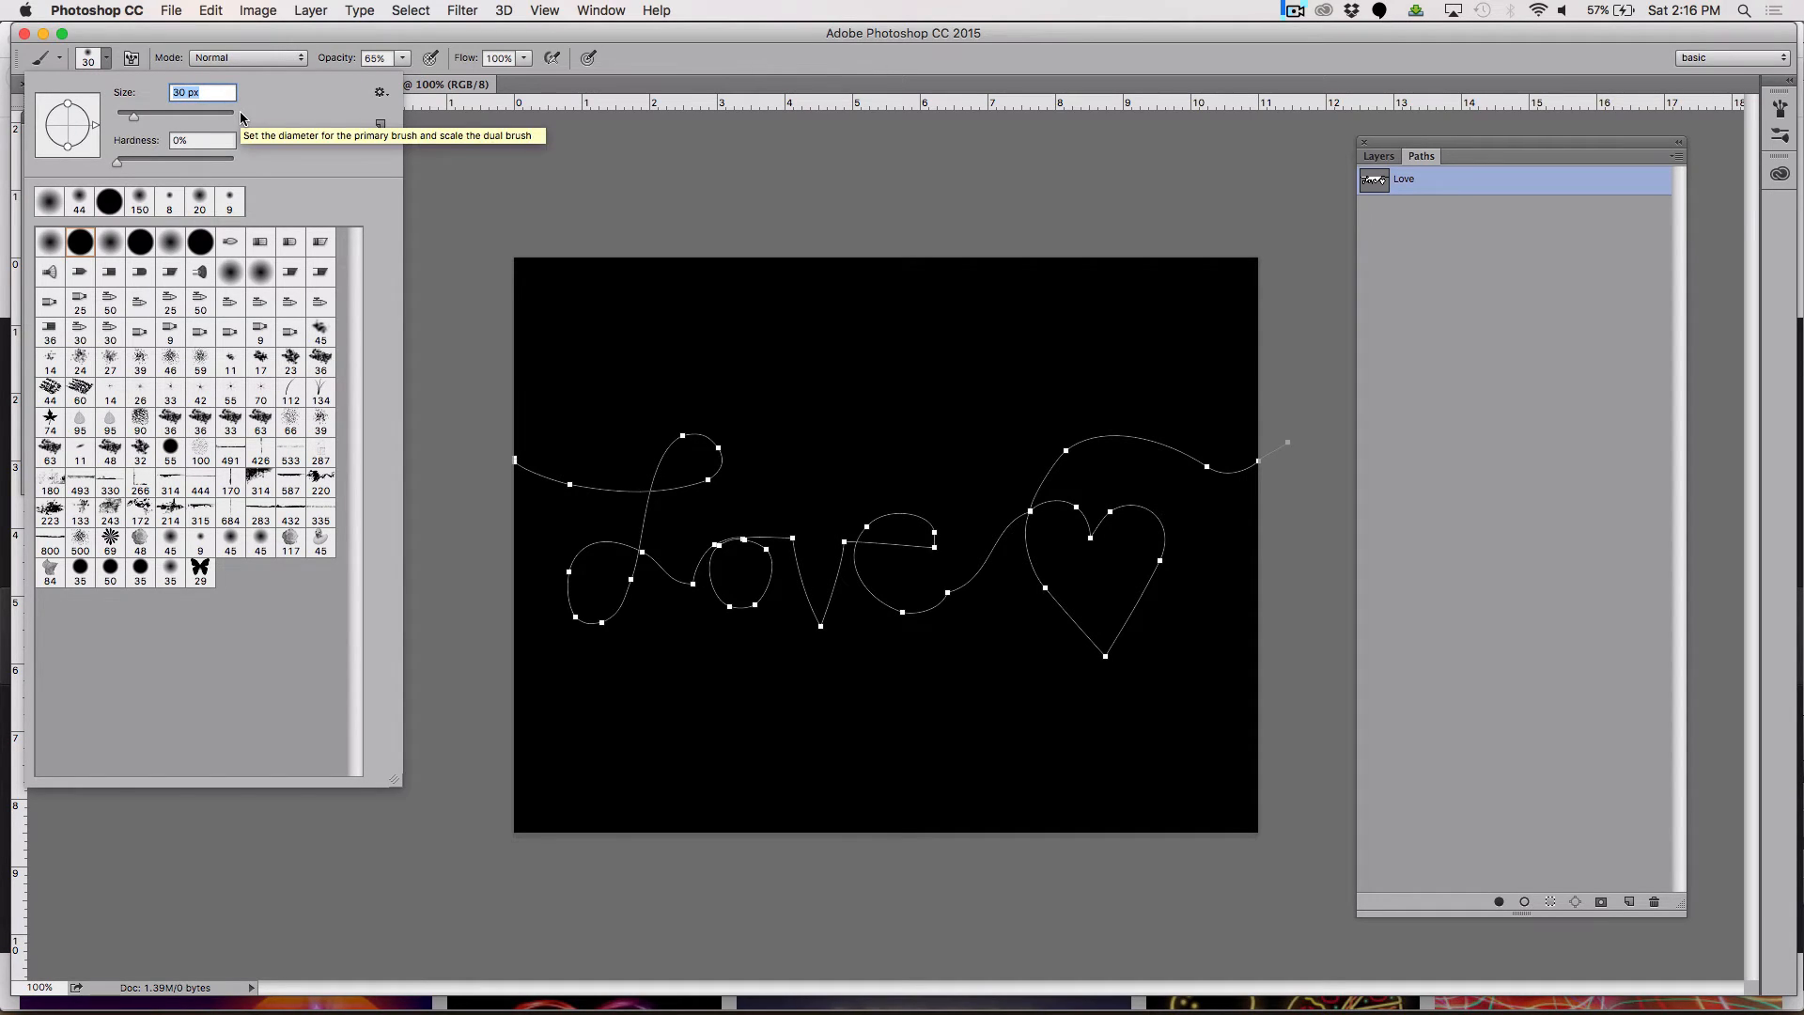
{"action": "key", "text": "Return"}
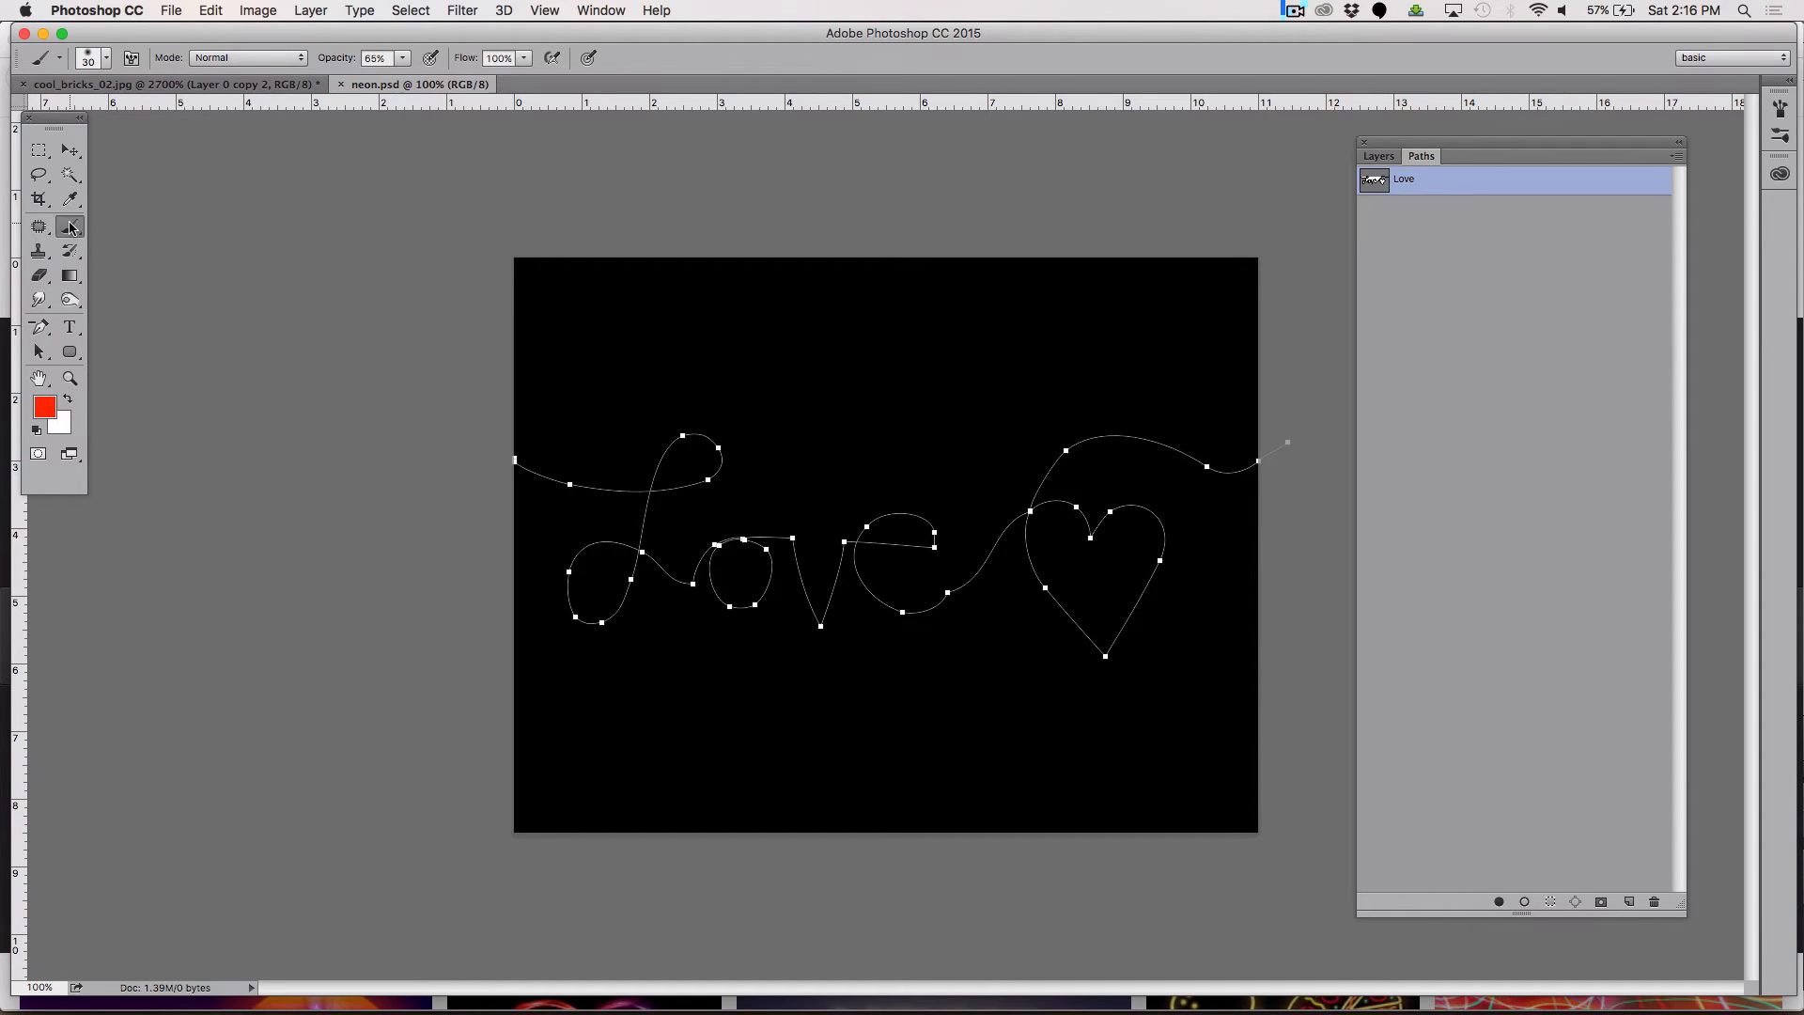
{"action": "left_click", "coordinate": [106, 58]}
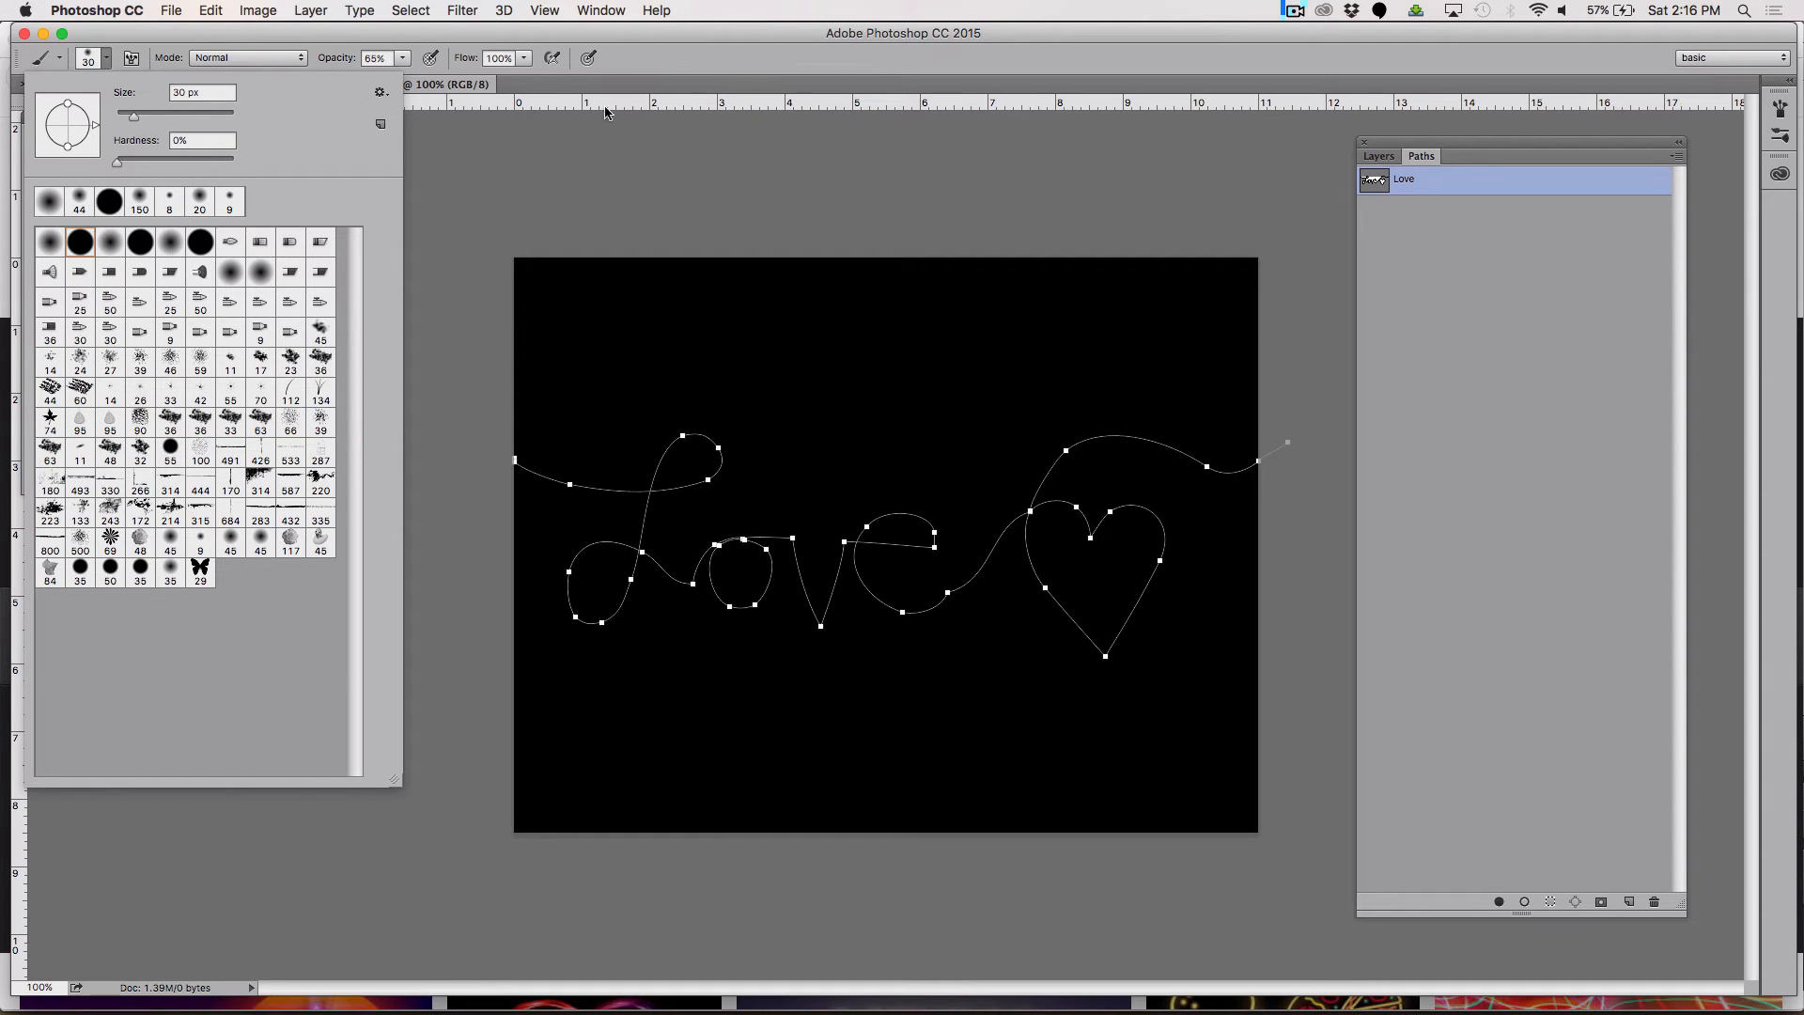
{"action": "left_click", "coordinate": [668, 58]}
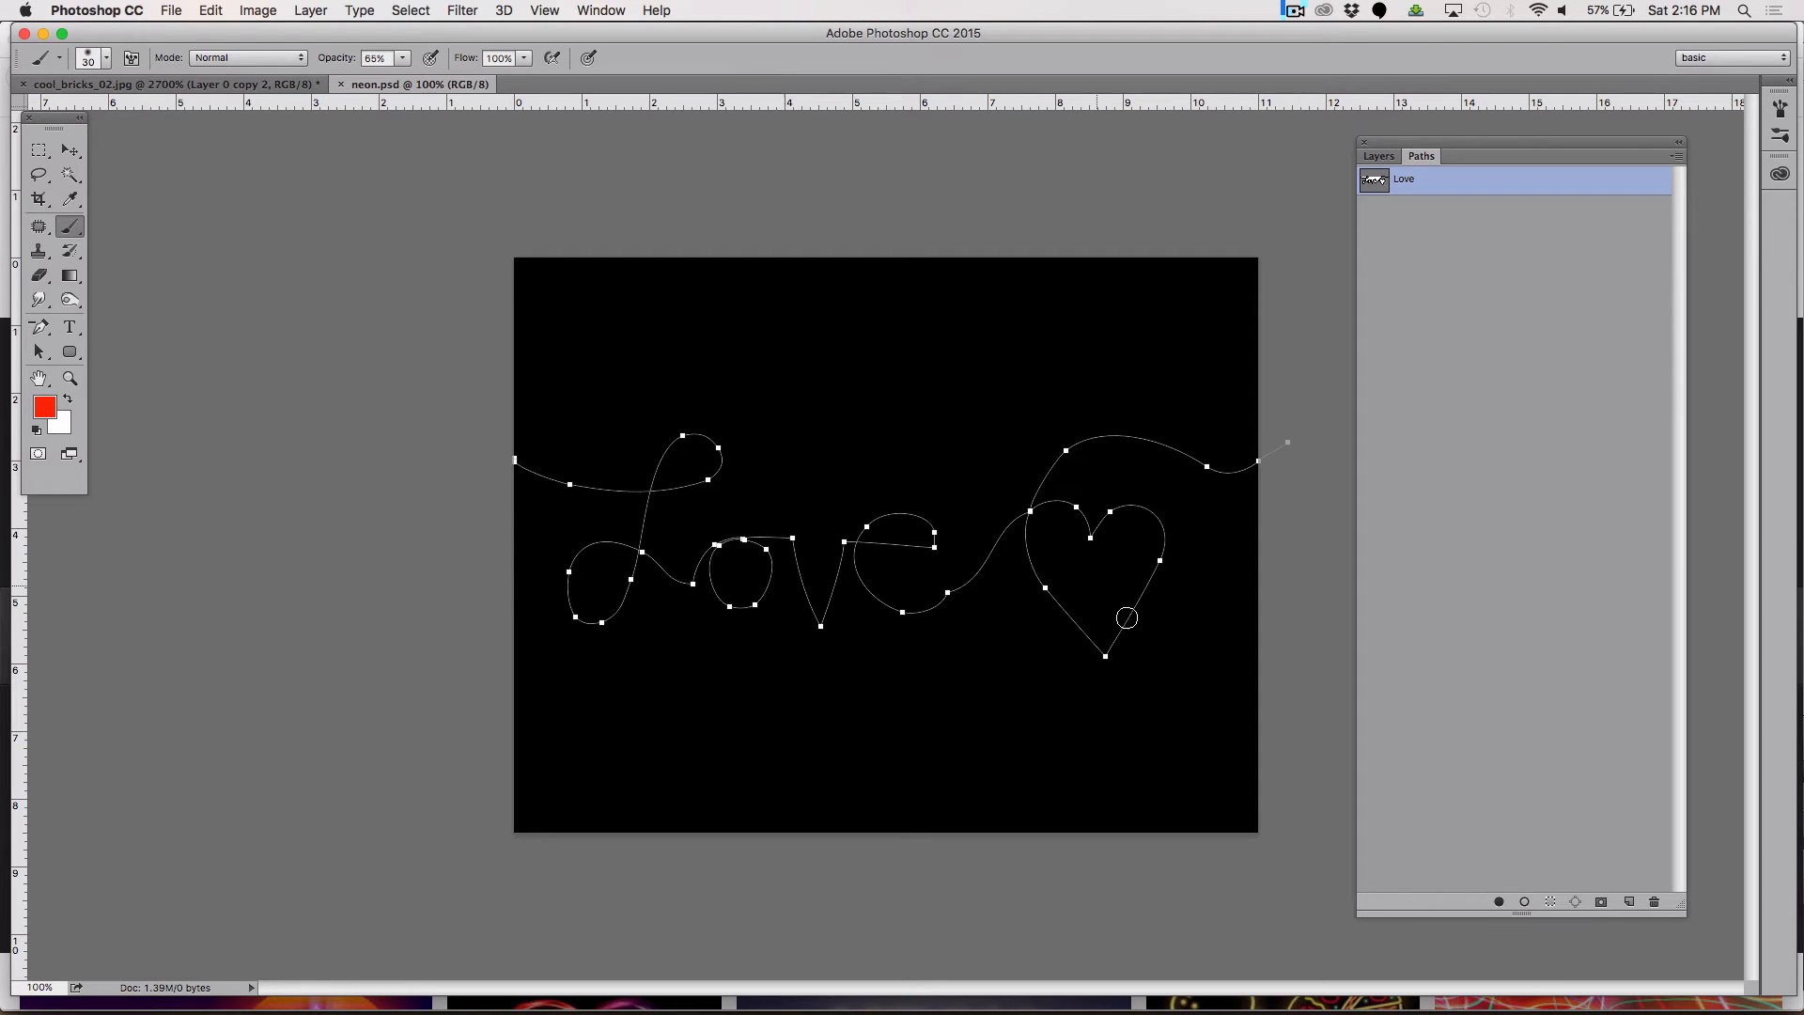
{"action": "left_click", "coordinate": [1524, 903]}
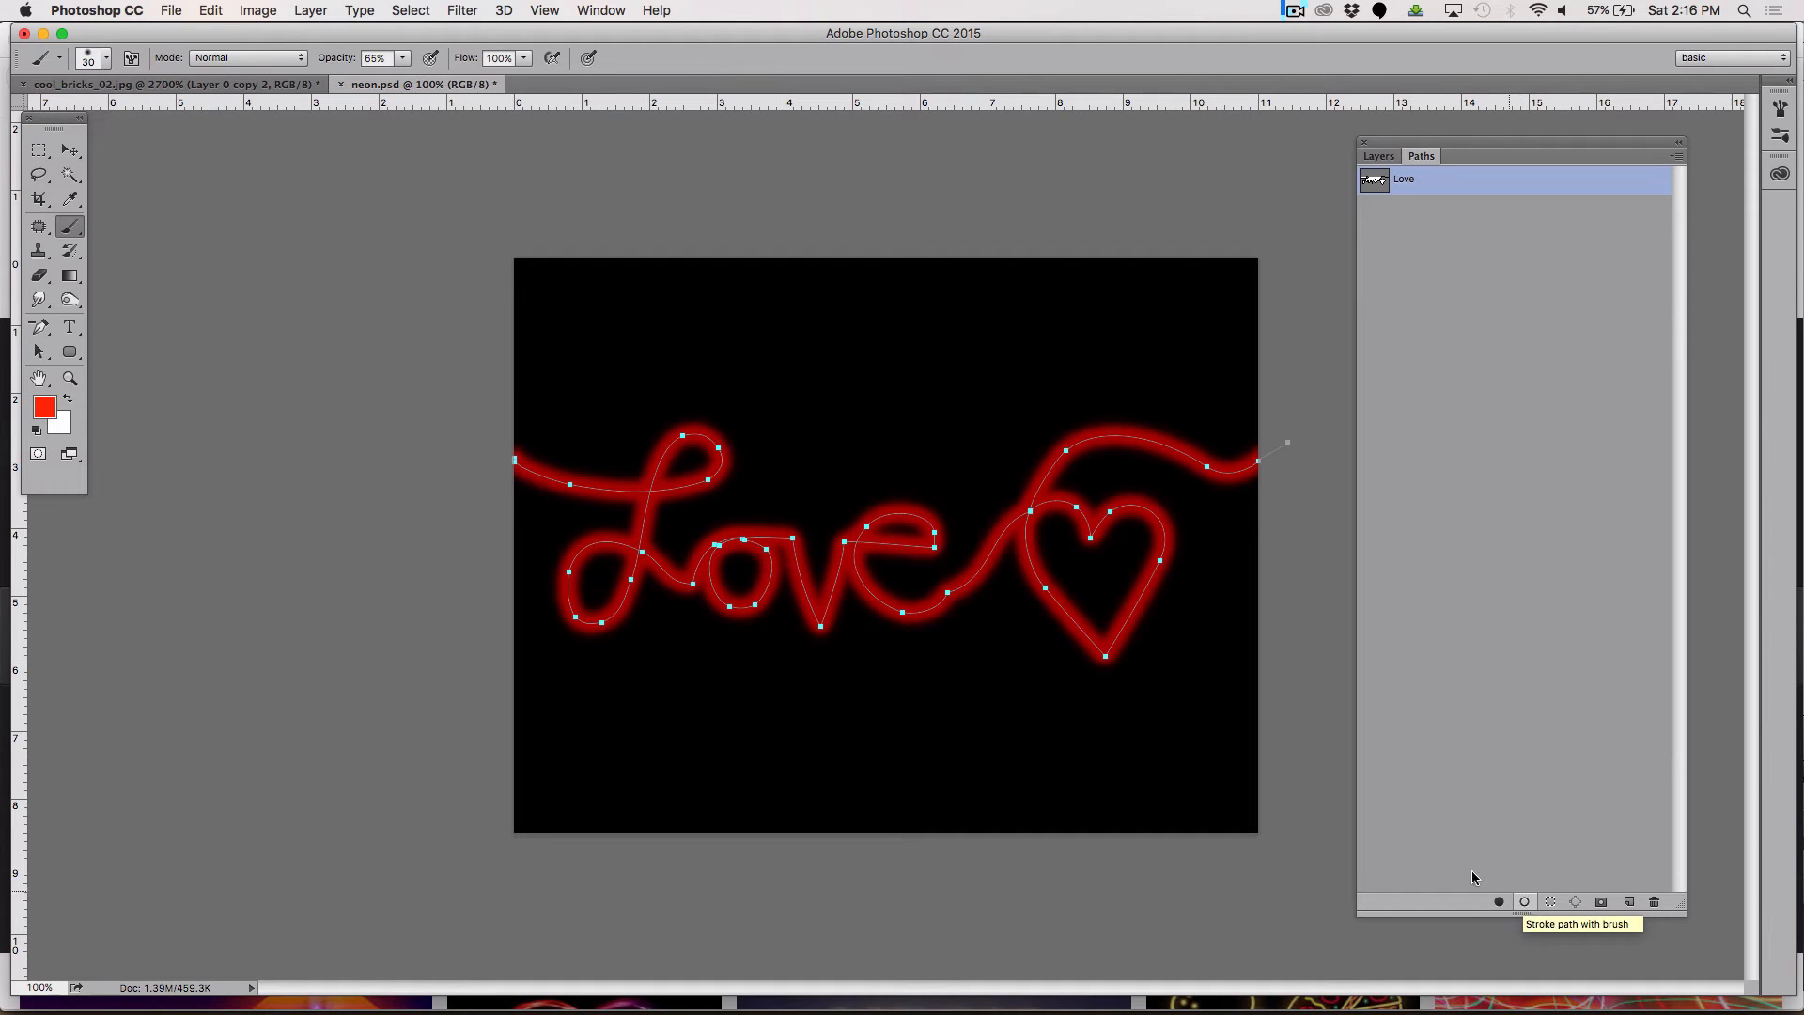
Step: Change the foreground color to orange e98f00 and return to the Brush Tool
{"action": "left_click", "coordinate": [45, 407]}
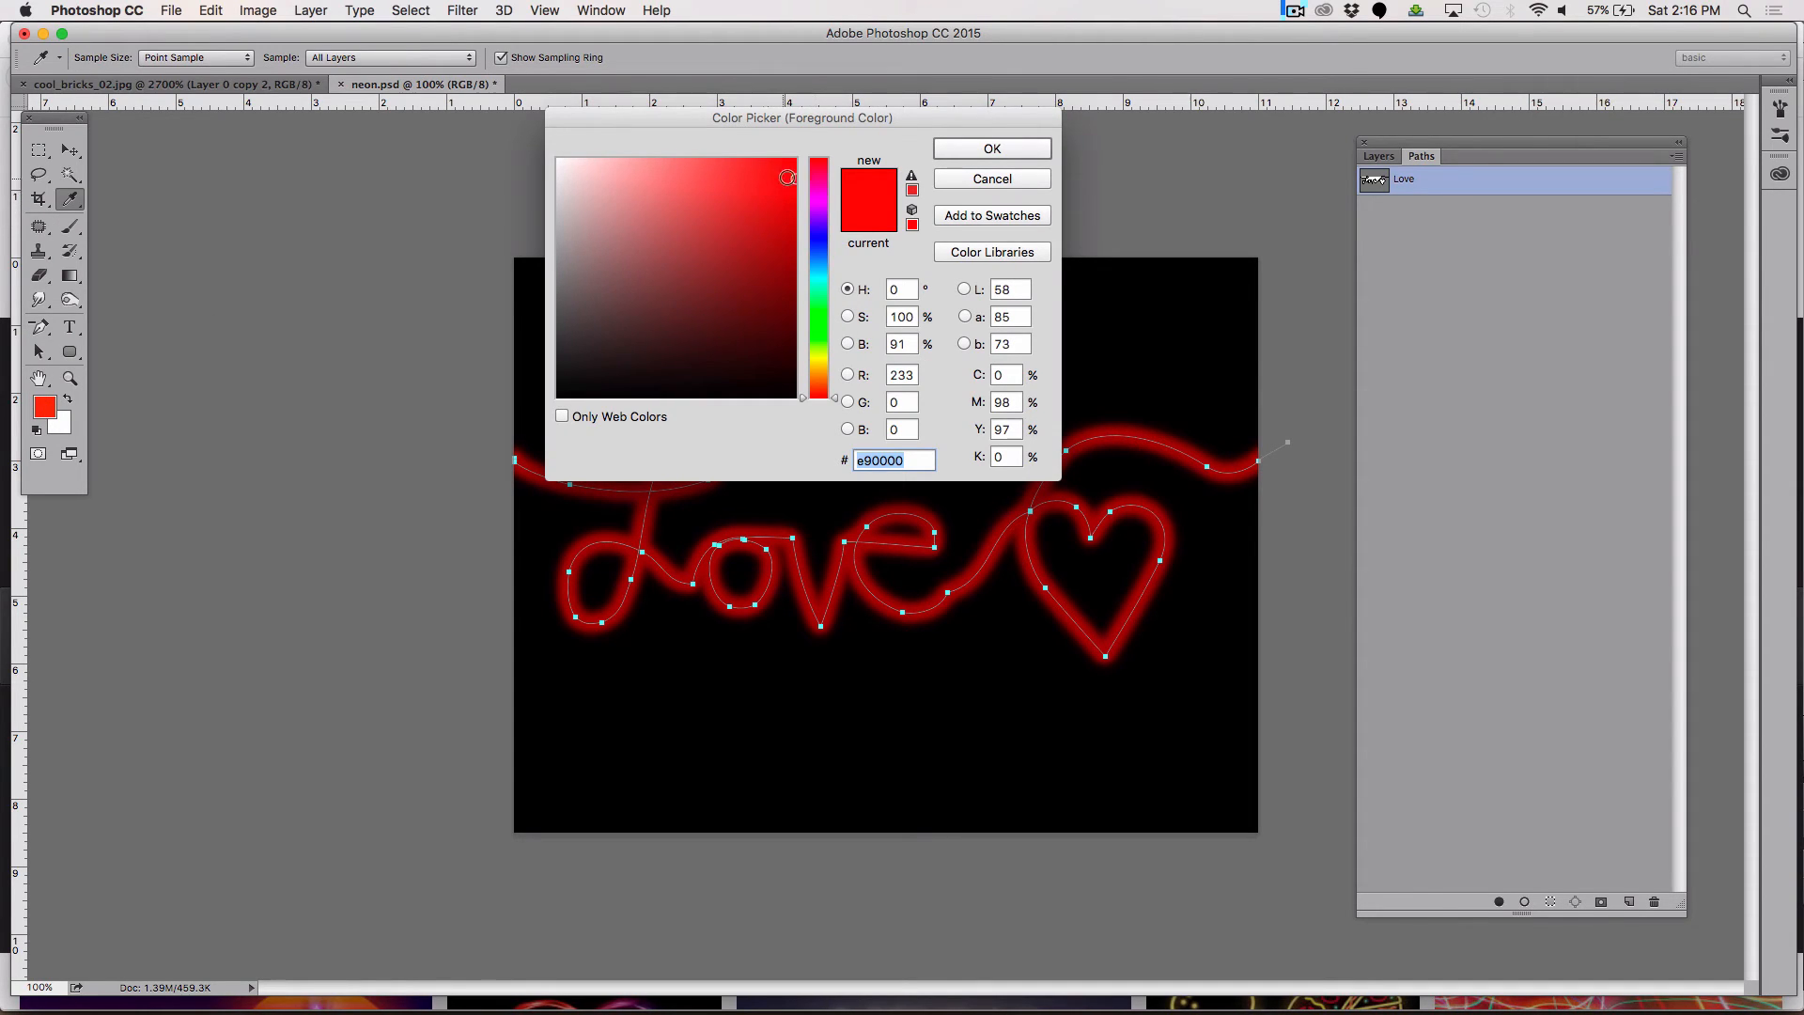
{"action": "left_click_drag", "start_coordinate": [832, 397], "coordinate": [829, 378]}
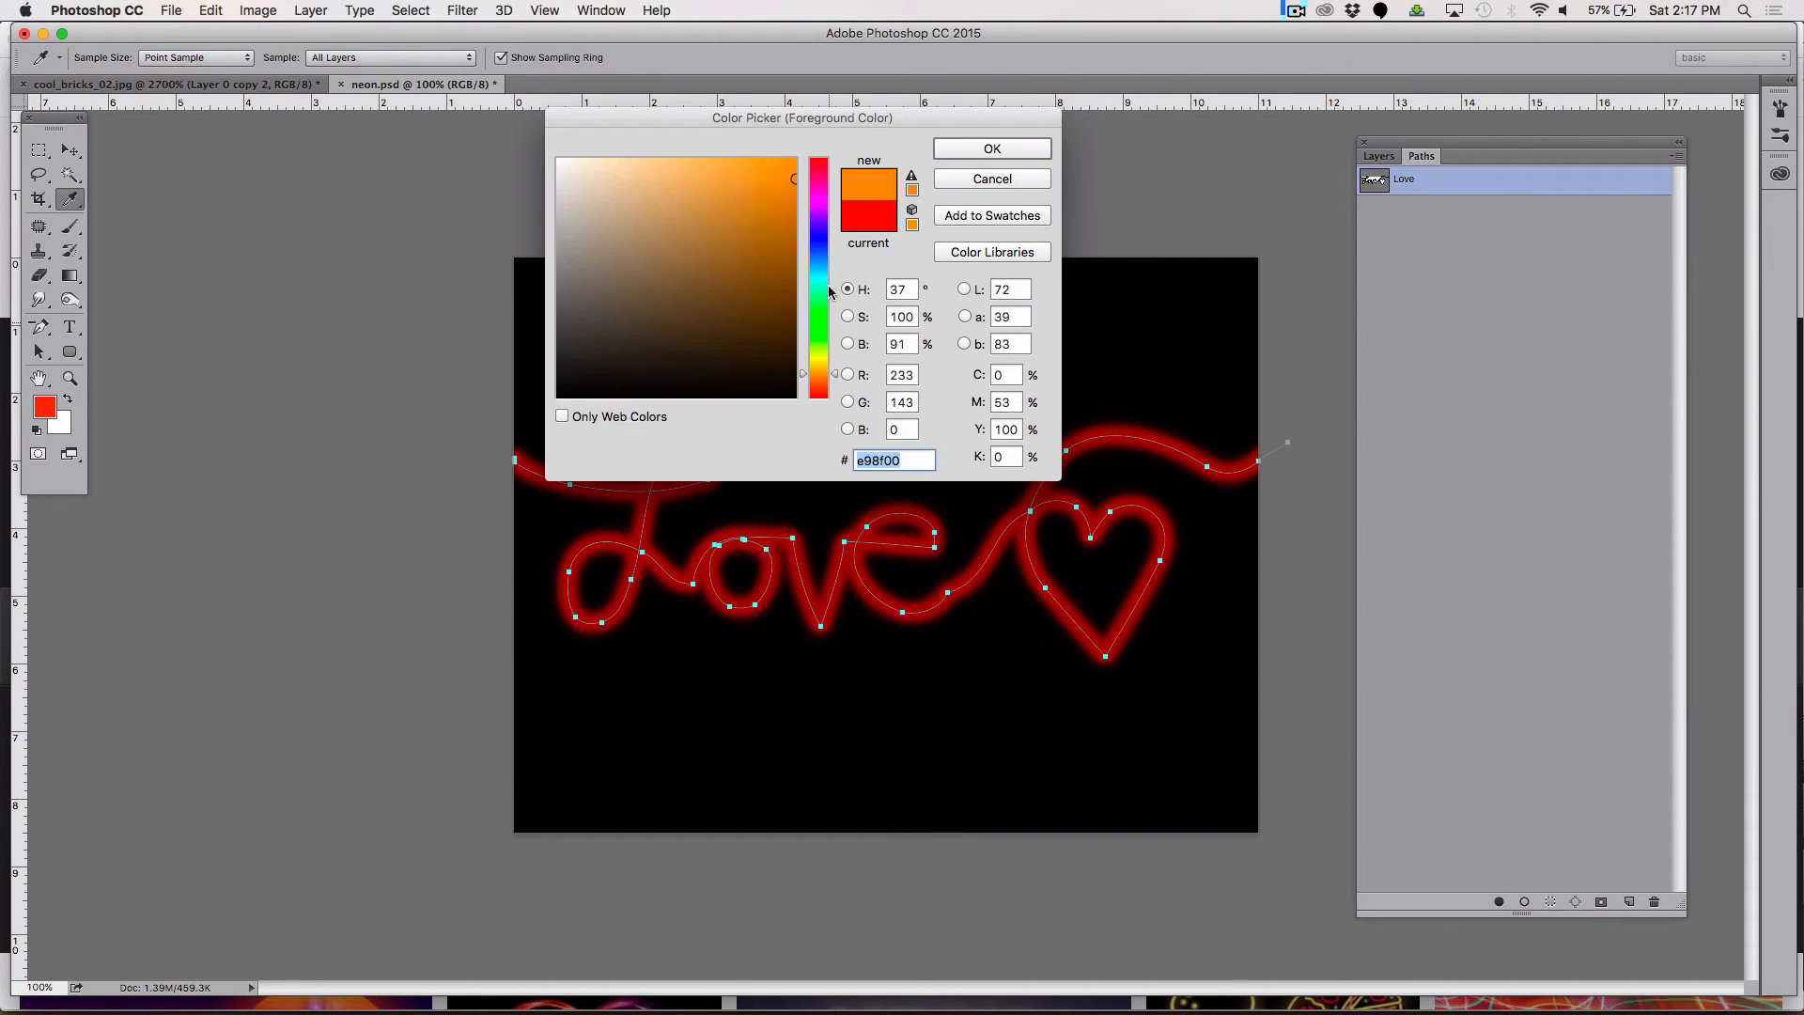
{"action": "left_click", "coordinate": [988, 149]}
{"action": "key", "text": "b"}
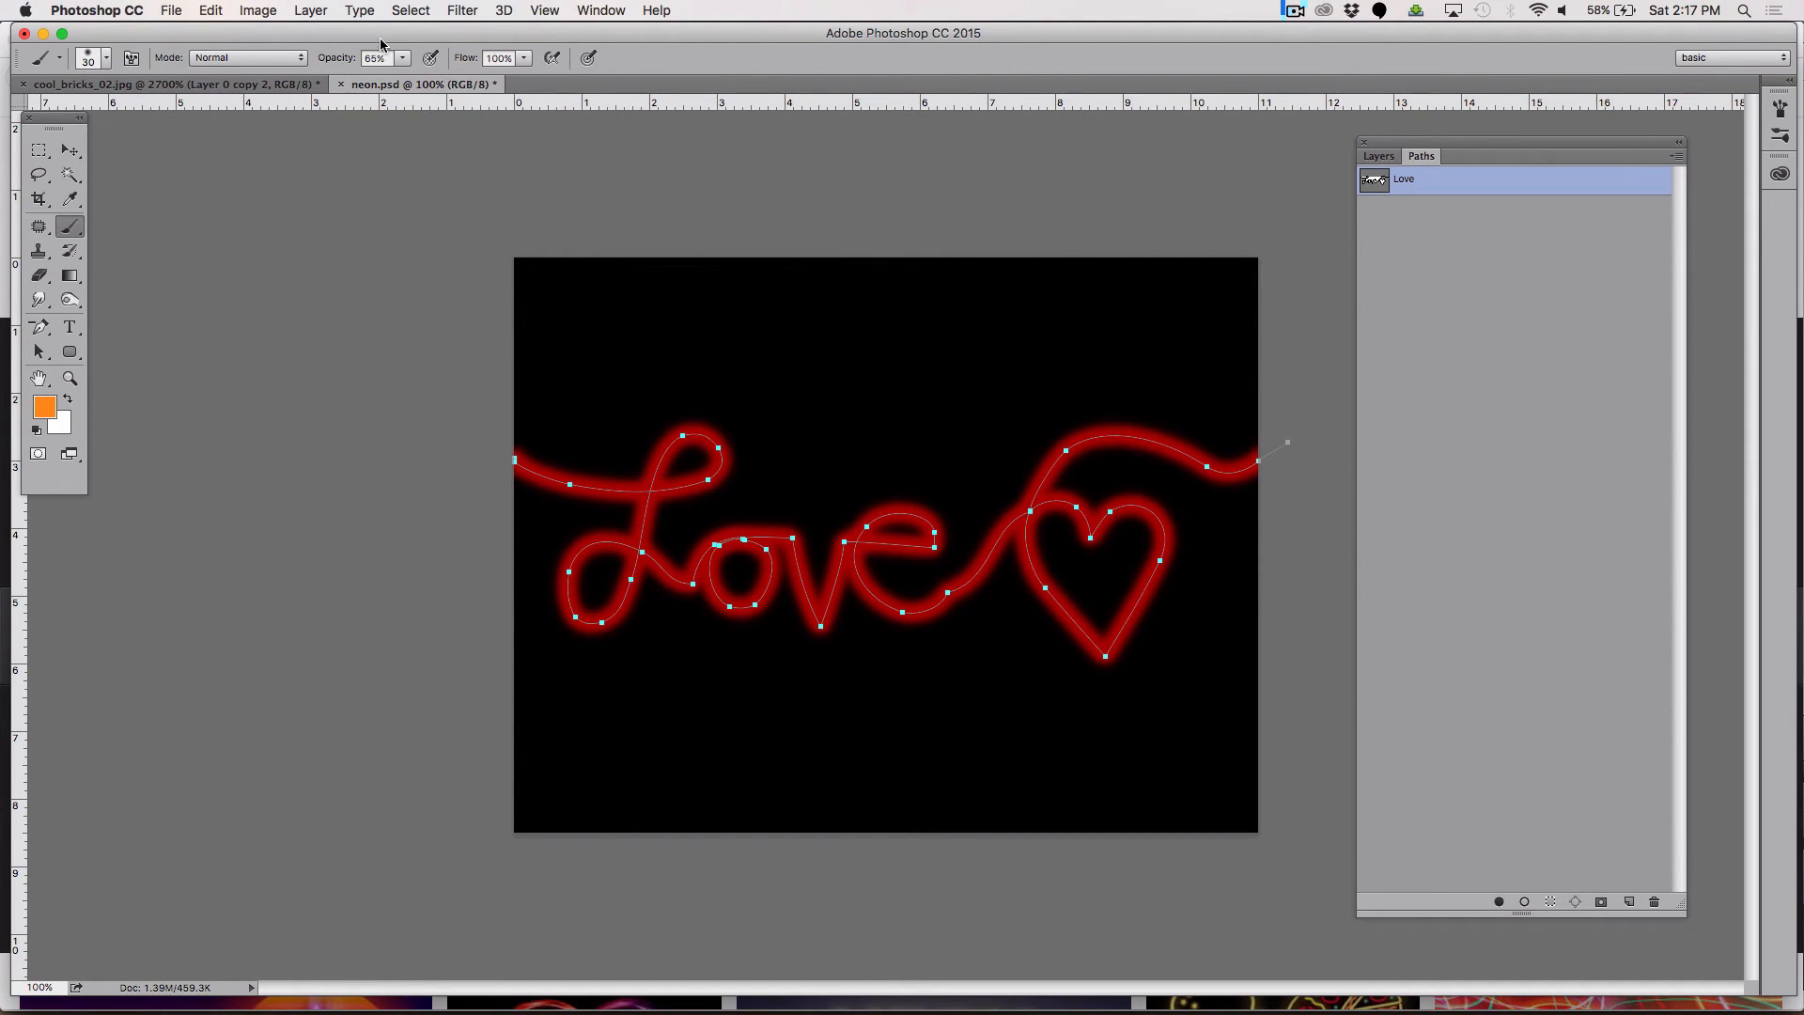
Step: Try stroking the Love path over the red glow with a 20 px orange brush, and undo the stroke
{"action": "left_click", "coordinate": [108, 59]}
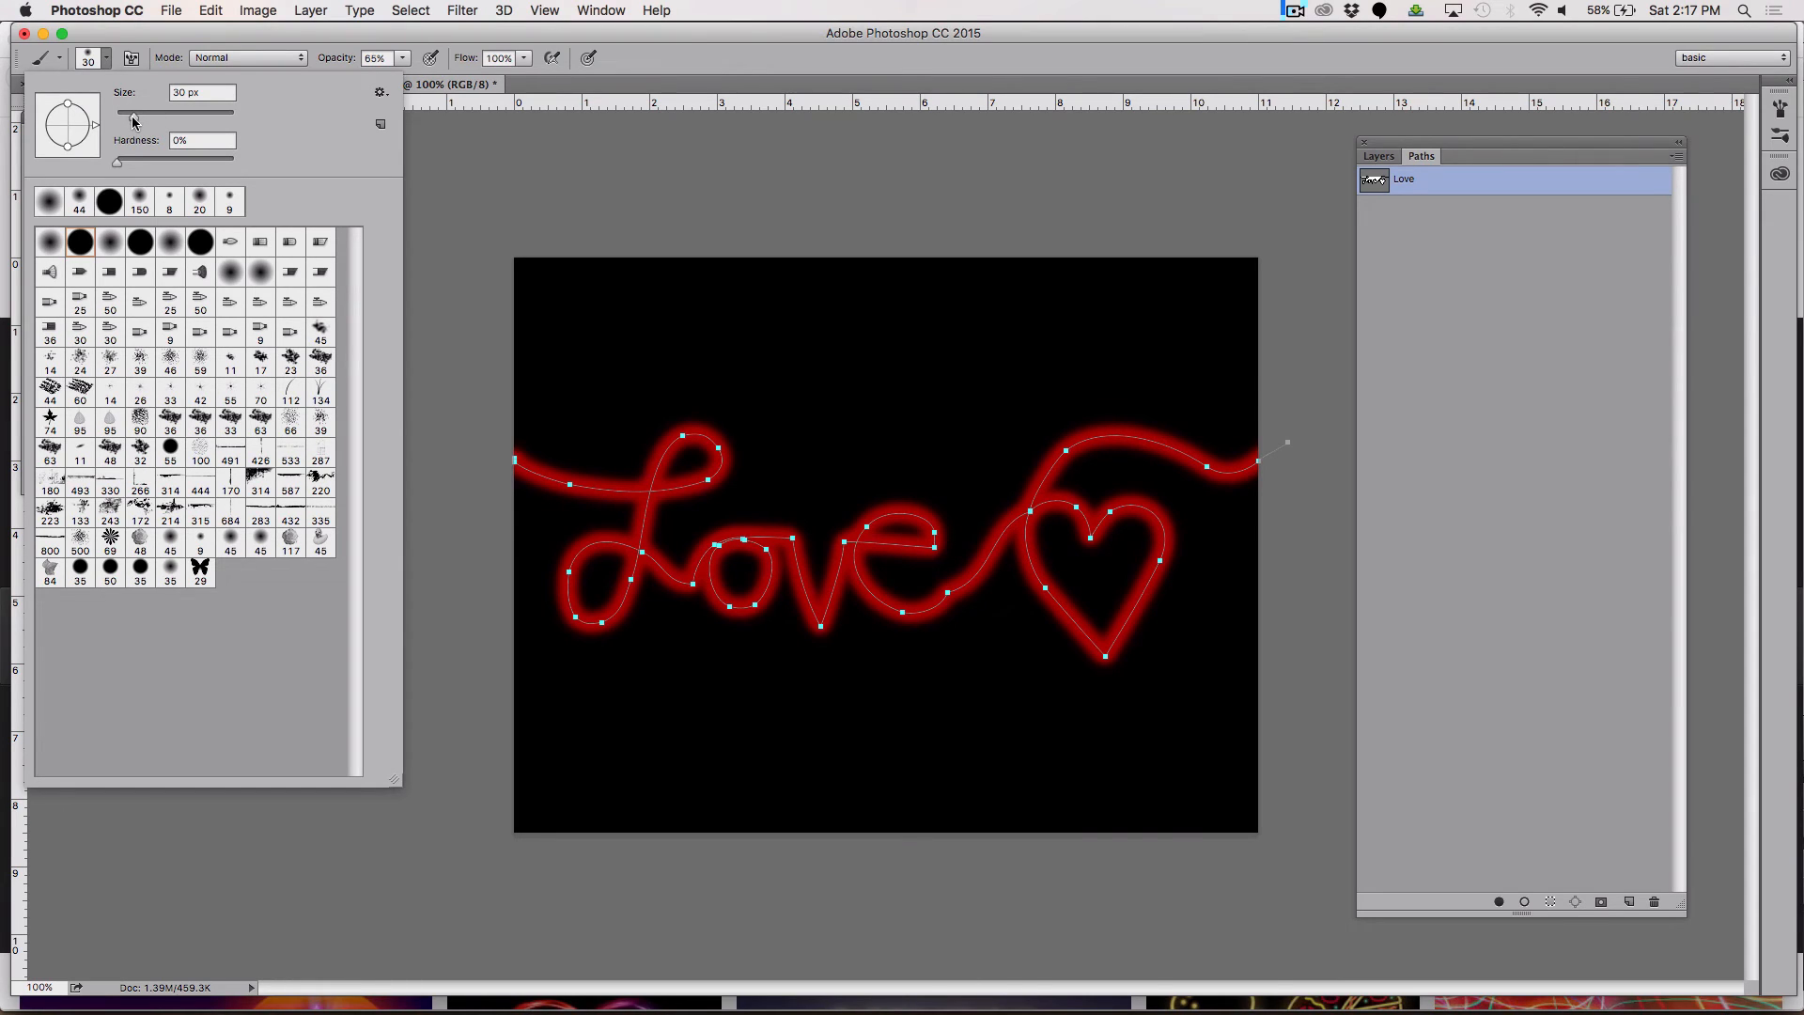
{"action": "left_click", "coordinate": [180, 93]}
{"action": "key", "text": "Down"}
{"action": "key", "text": "Down"}
{"action": "key", "text": "Down"}
{"action": "left_click", "coordinate": [638, 39]}
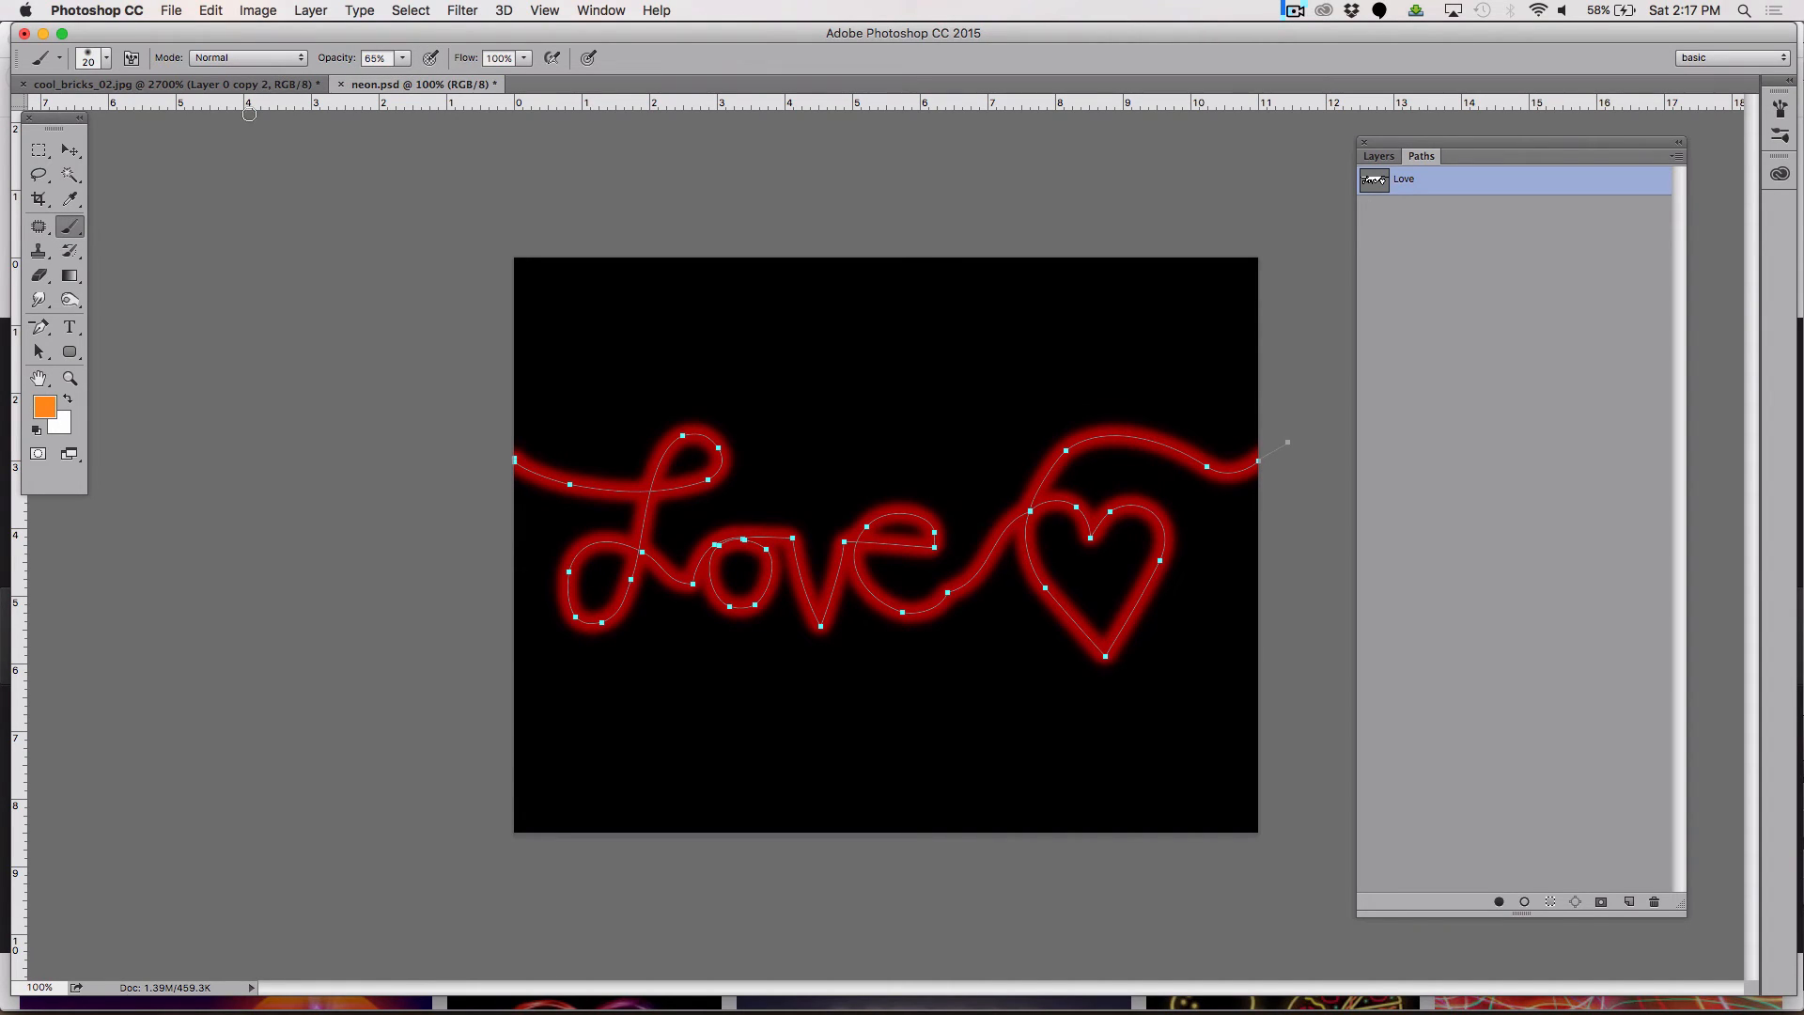
{"action": "left_click", "coordinate": [1524, 901]}
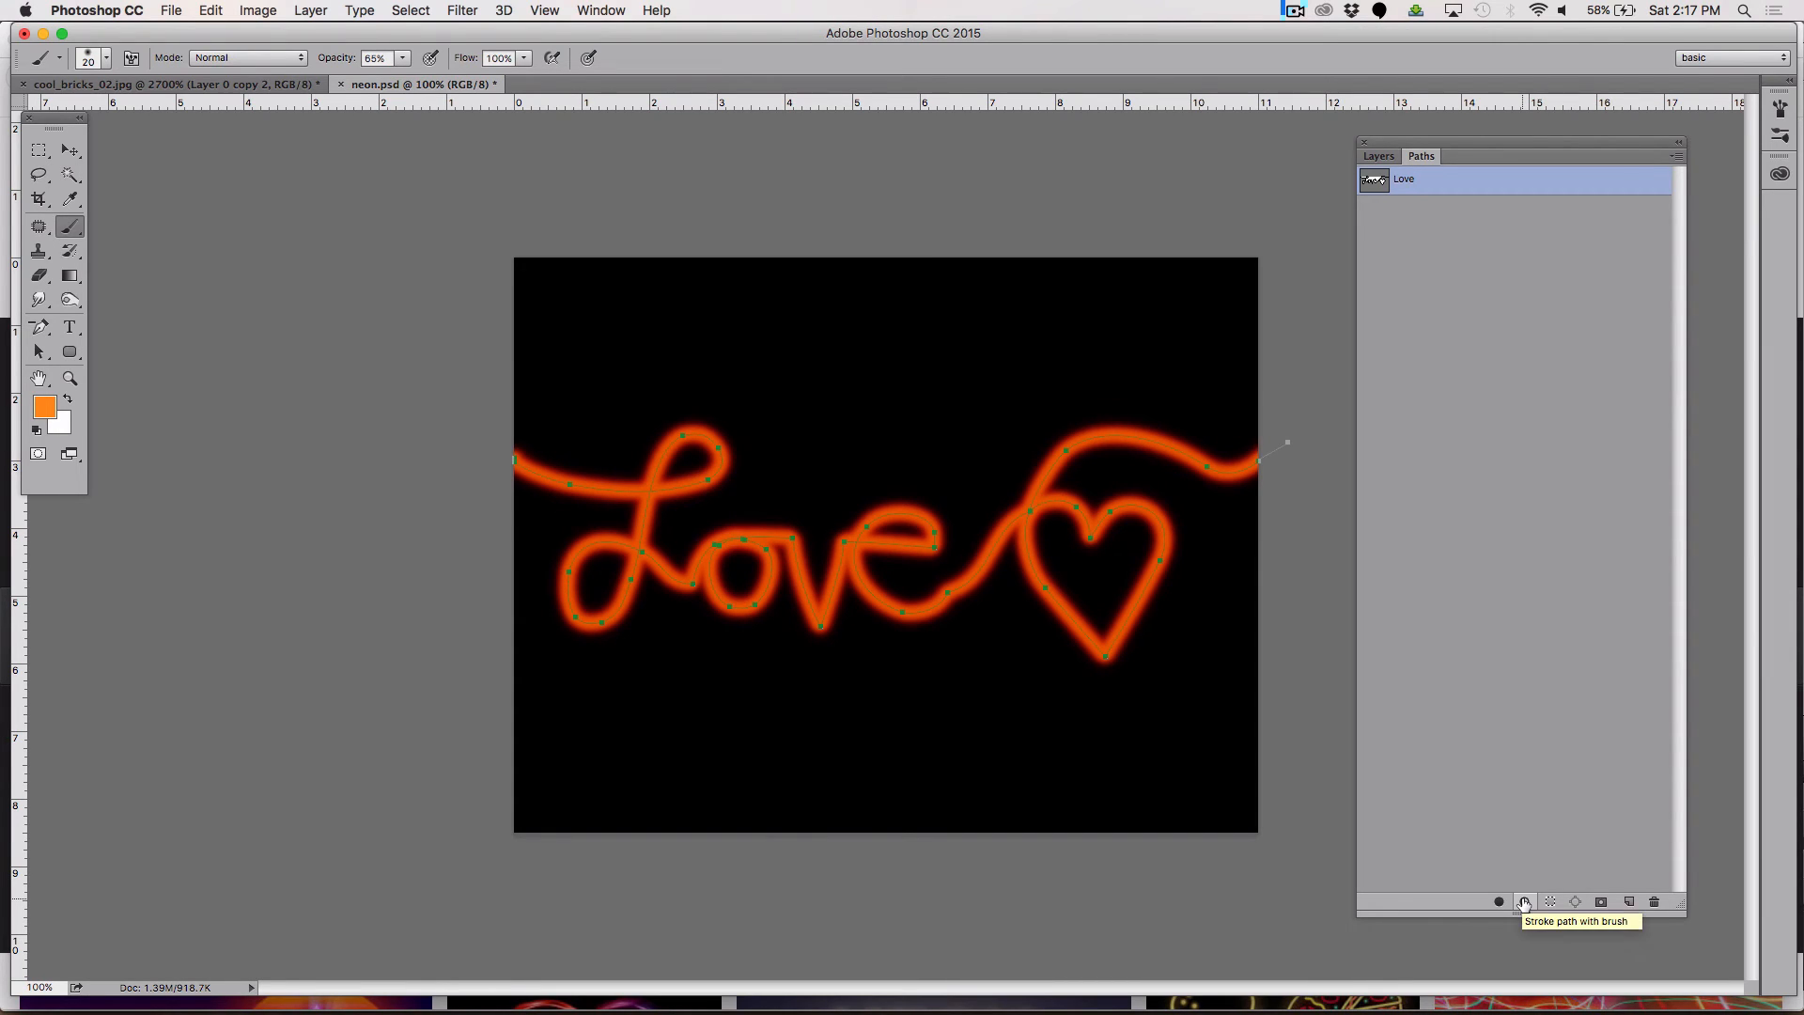
{"action": "key", "text": "super+z"}
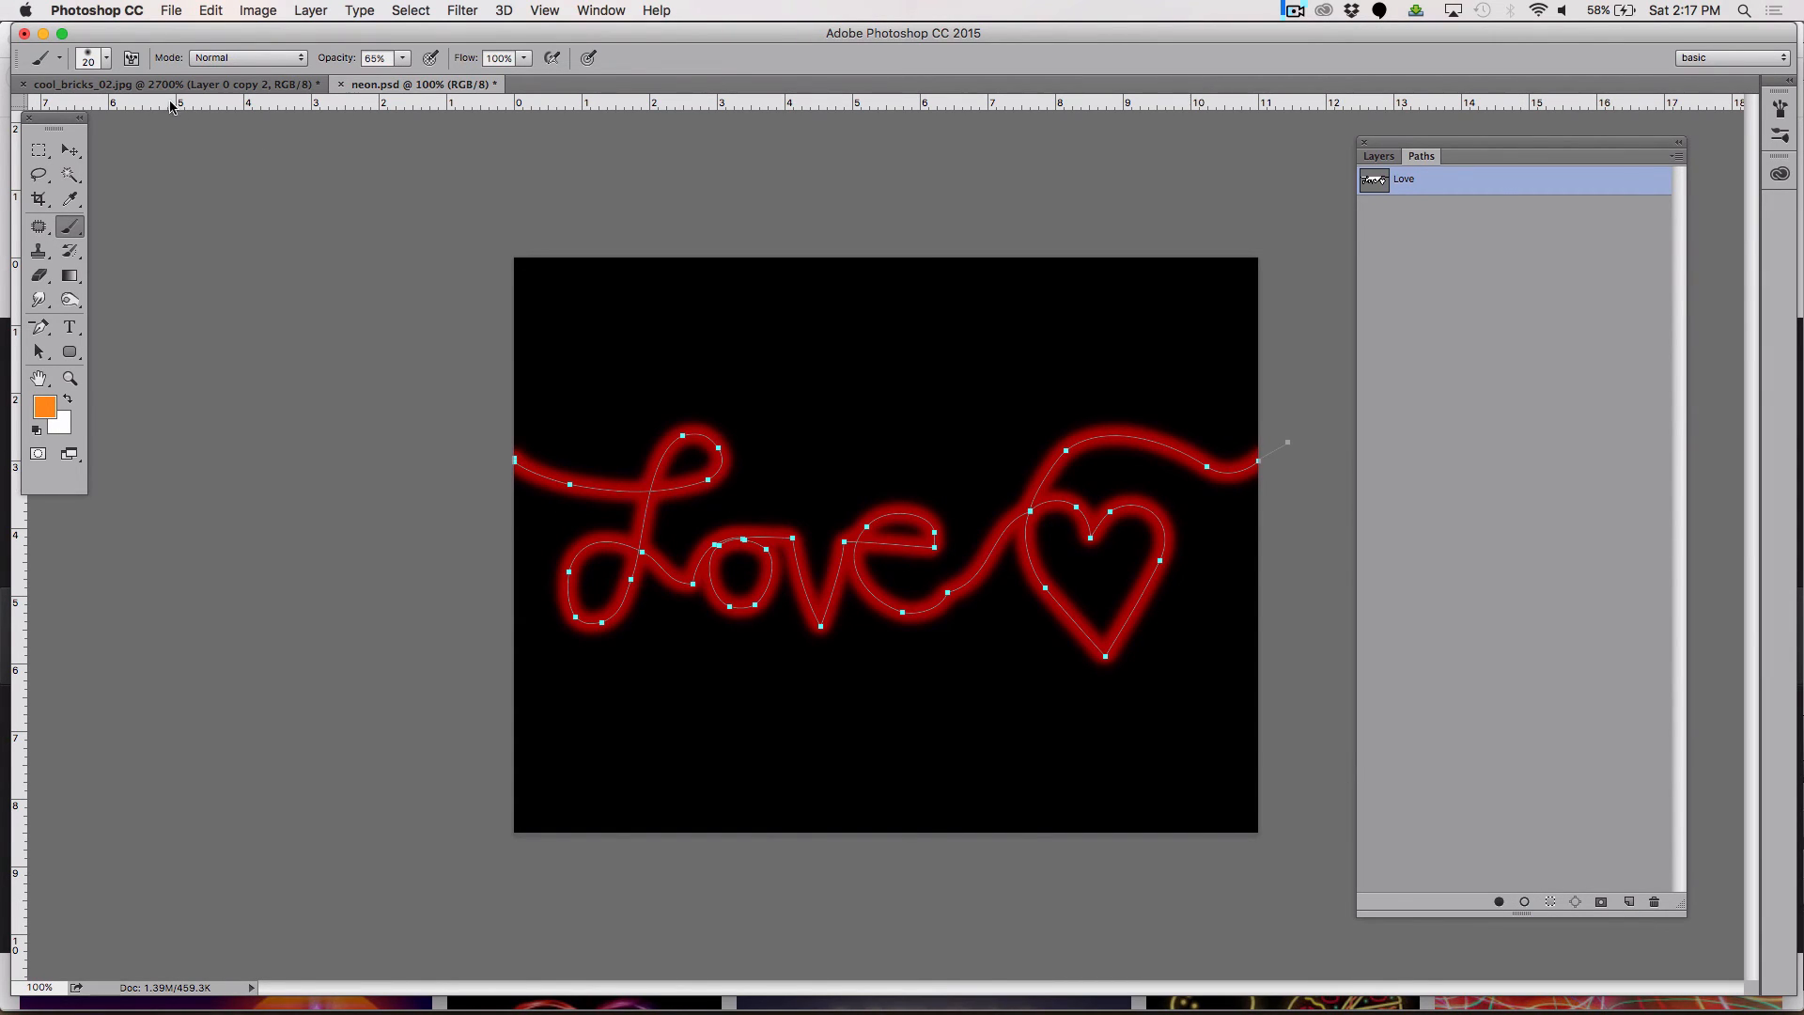
Step: Try stroking the Love path with the orange brush reduced to 10 px, and undo the stroke
{"action": "left_click", "coordinate": [91, 59]}
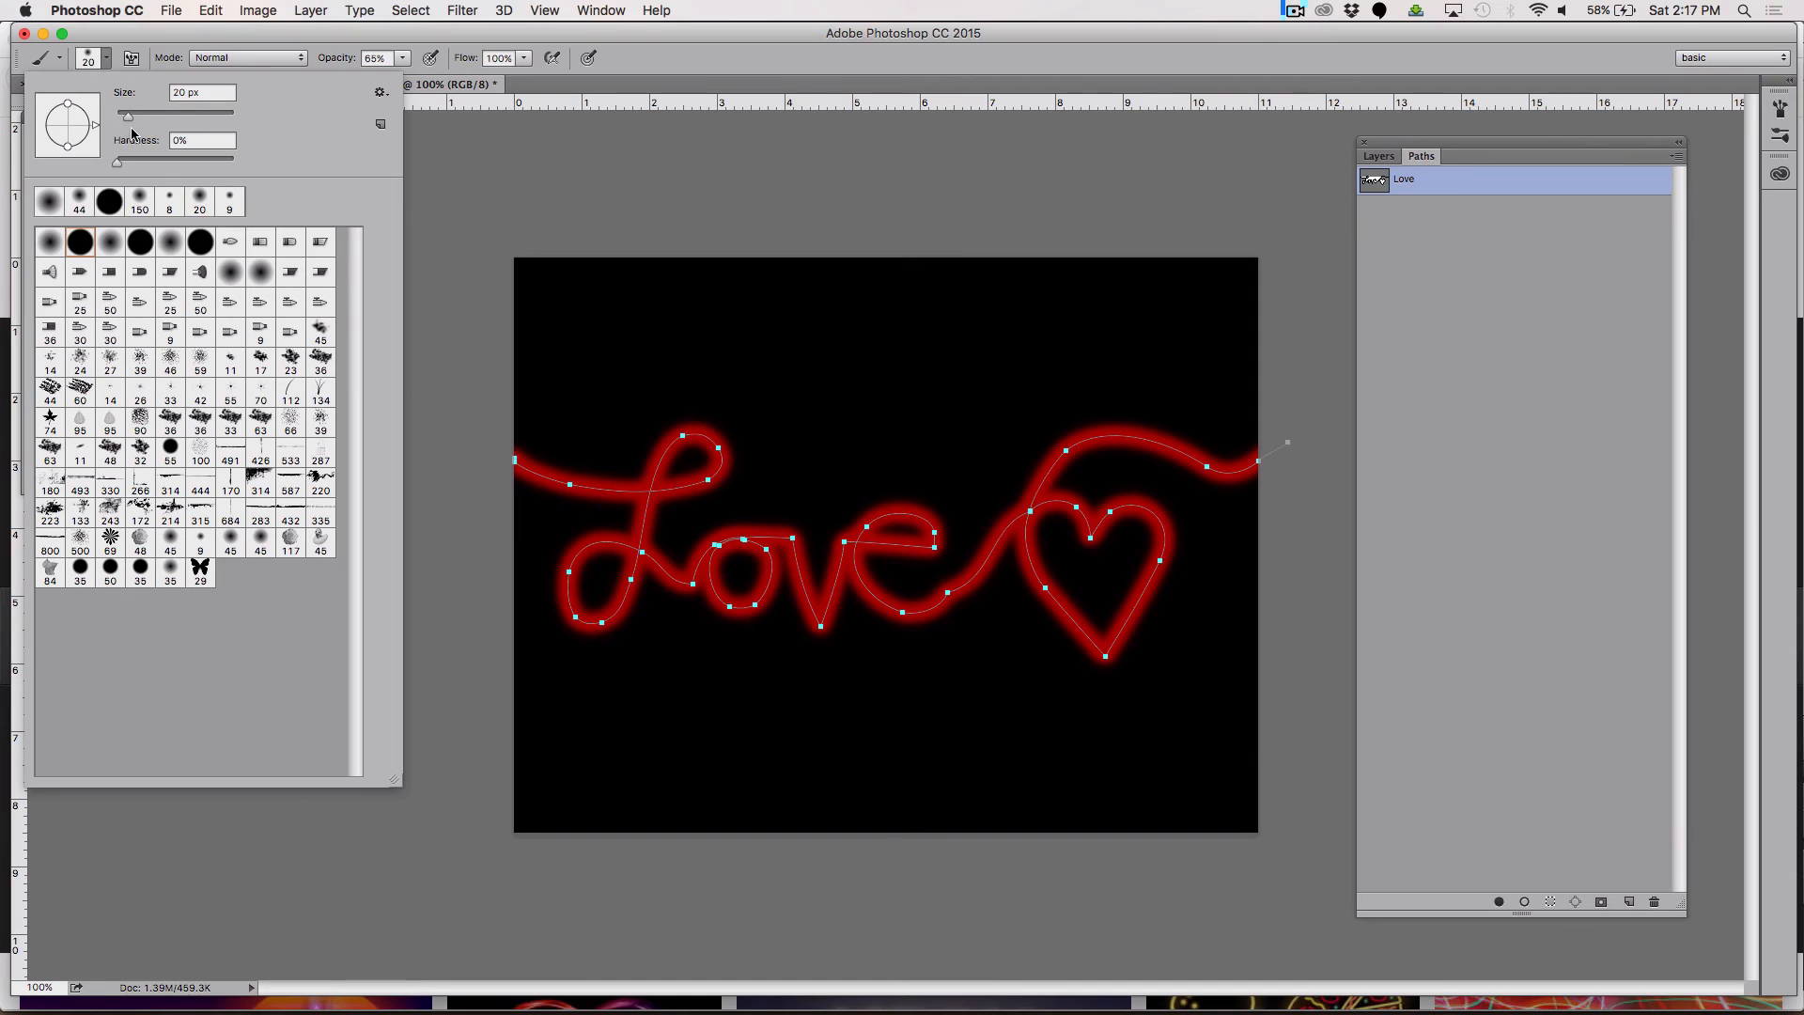
{"action": "left_click", "coordinate": [182, 93]}
{"action": "type", "text": "10"}
{"action": "key", "text": "Return"}
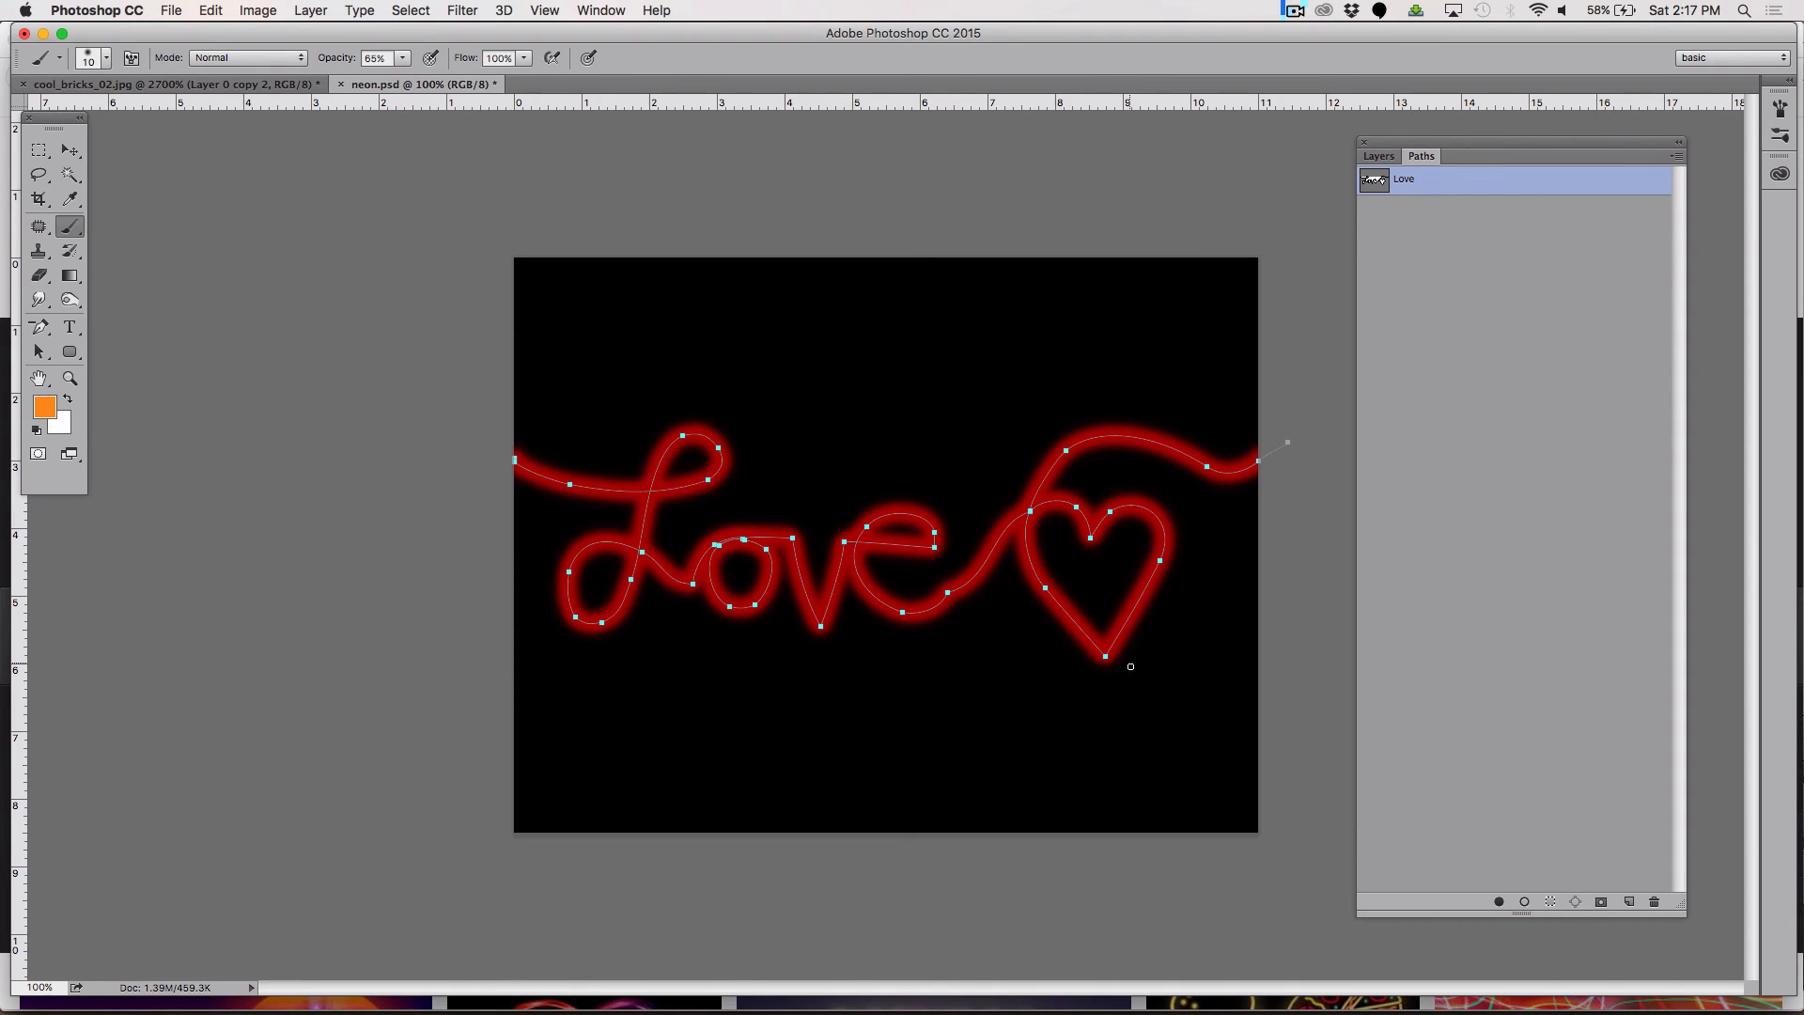
{"action": "left_click", "coordinate": [1524, 902]}
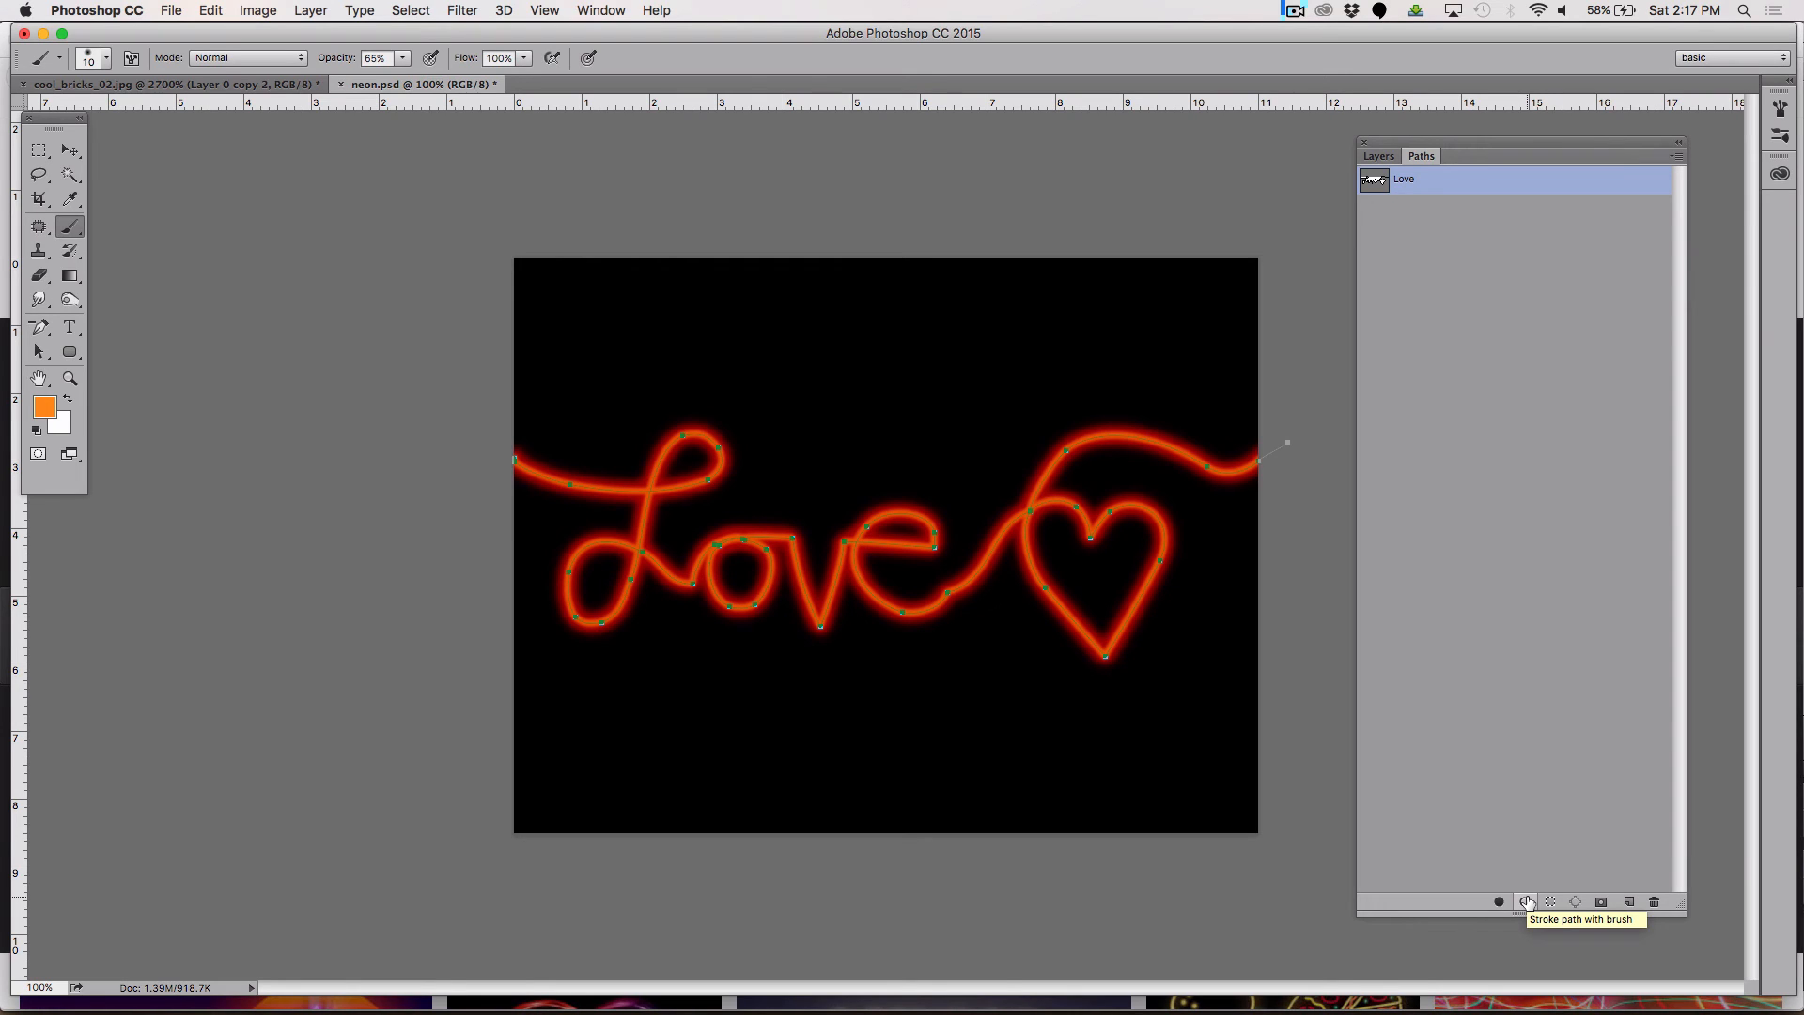
{"action": "key", "text": "super+z"}
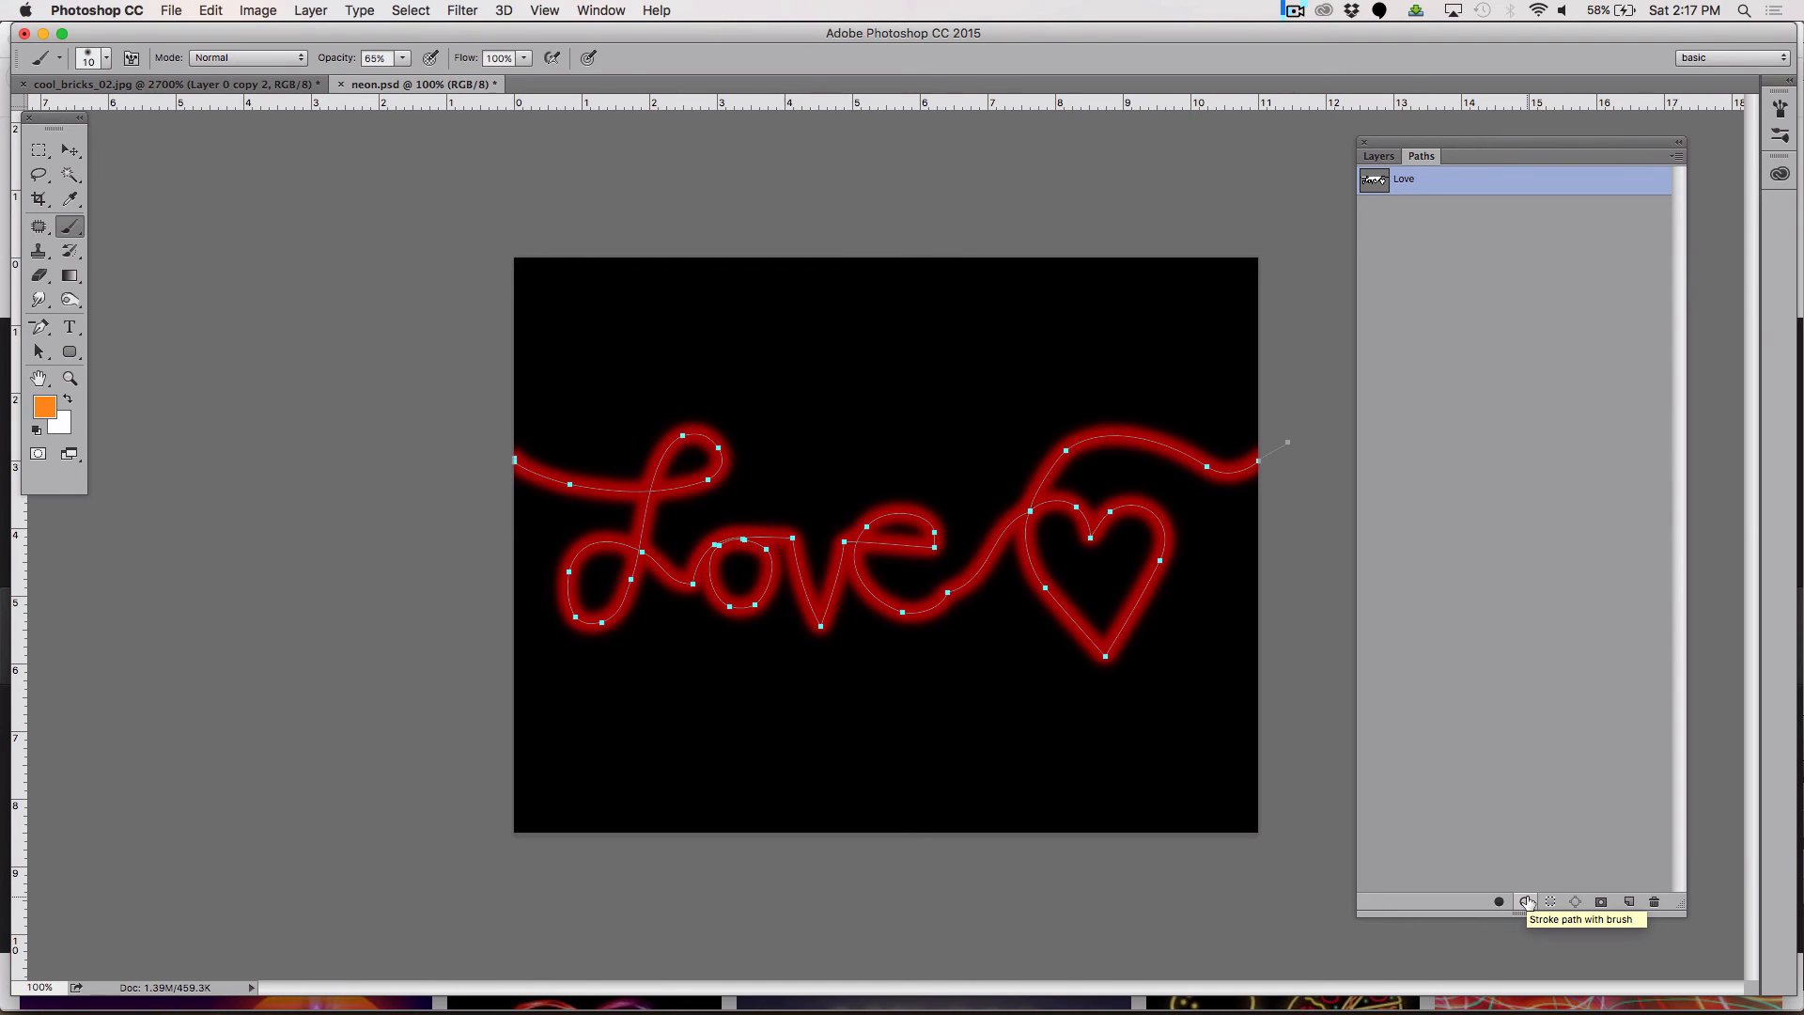
Step: Set the foreground color to magenta ea1bf7
{"action": "left_click", "coordinate": [44, 405]}
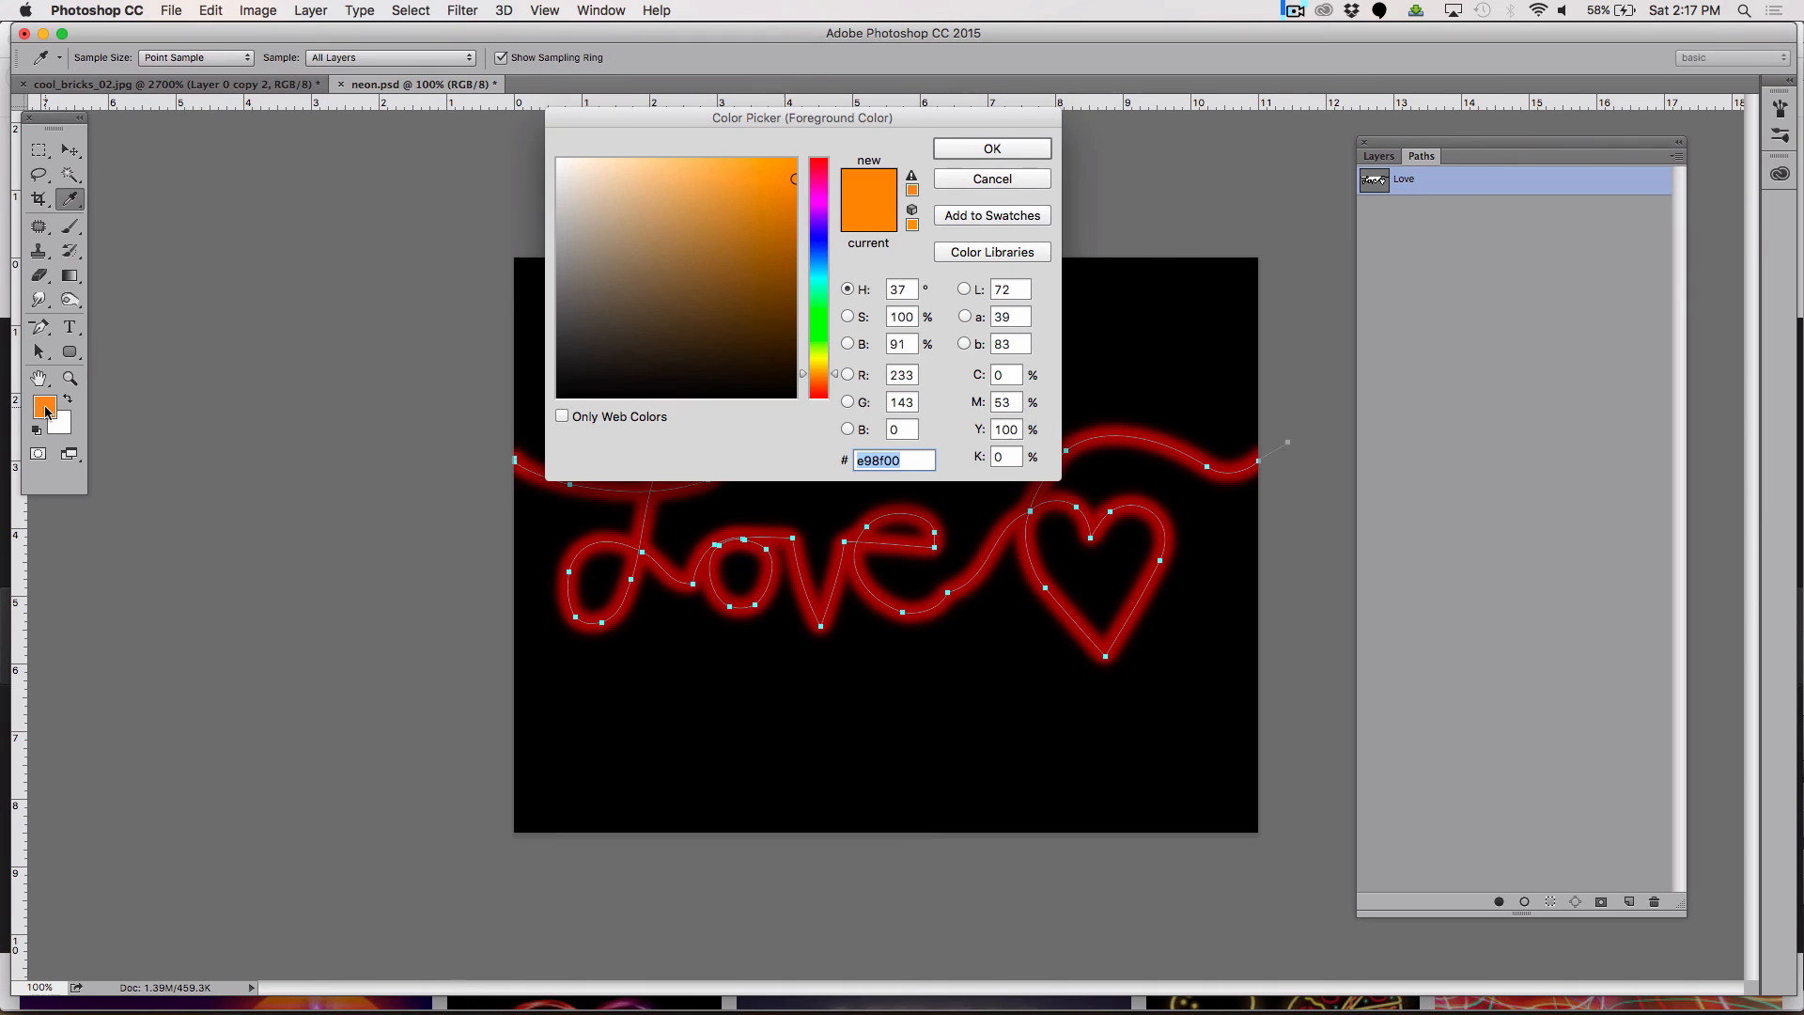
{"action": "left_click", "coordinate": [819, 200]}
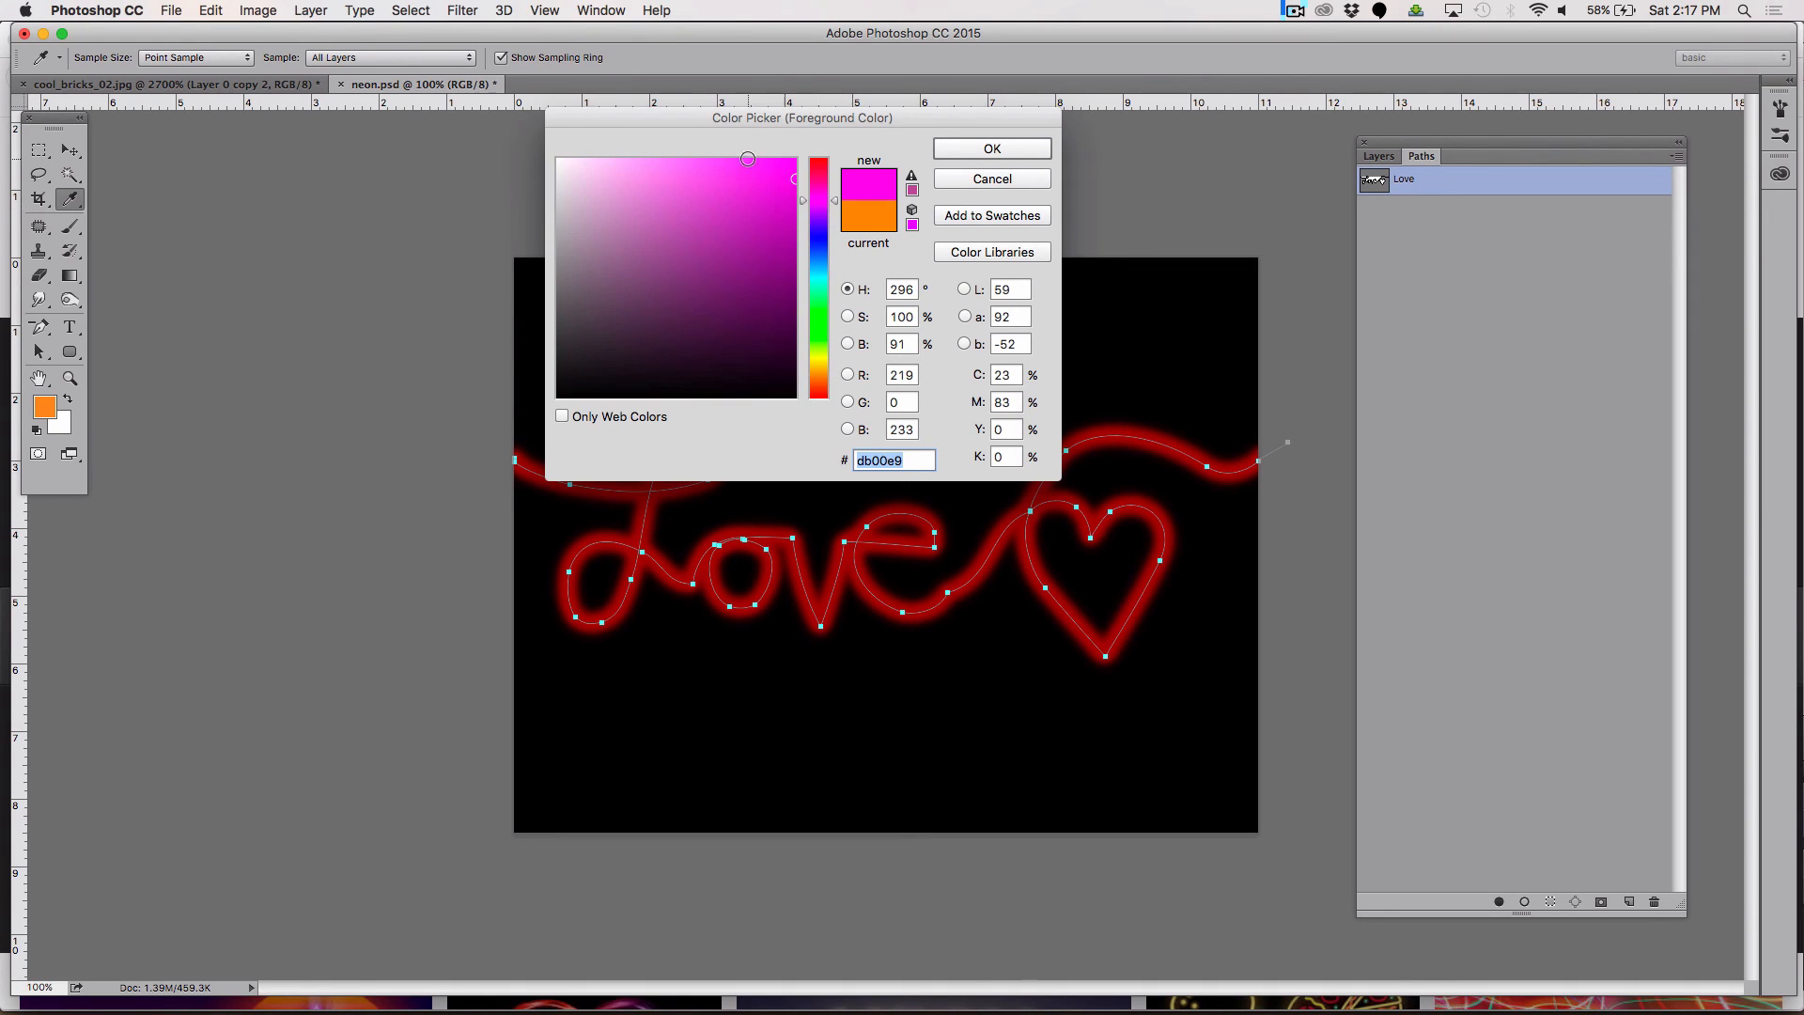
{"action": "left_click", "coordinate": [770, 166]}
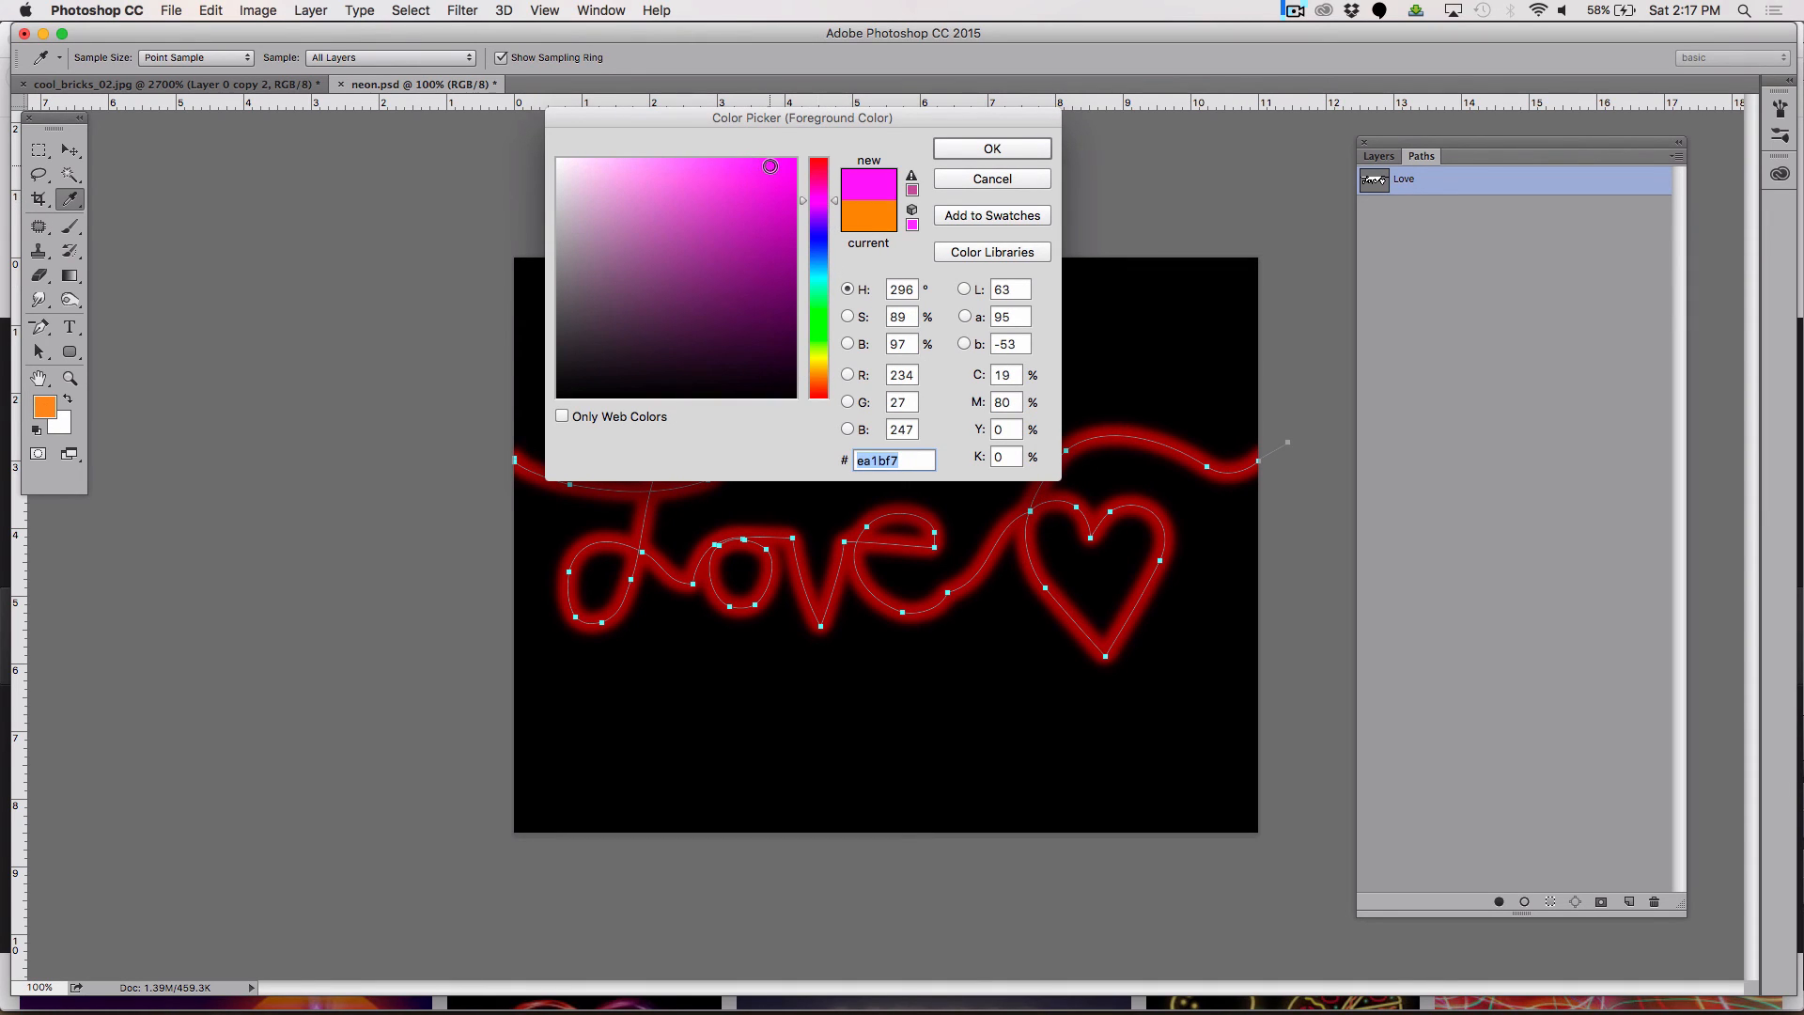
{"action": "left_click", "coordinate": [972, 151]}
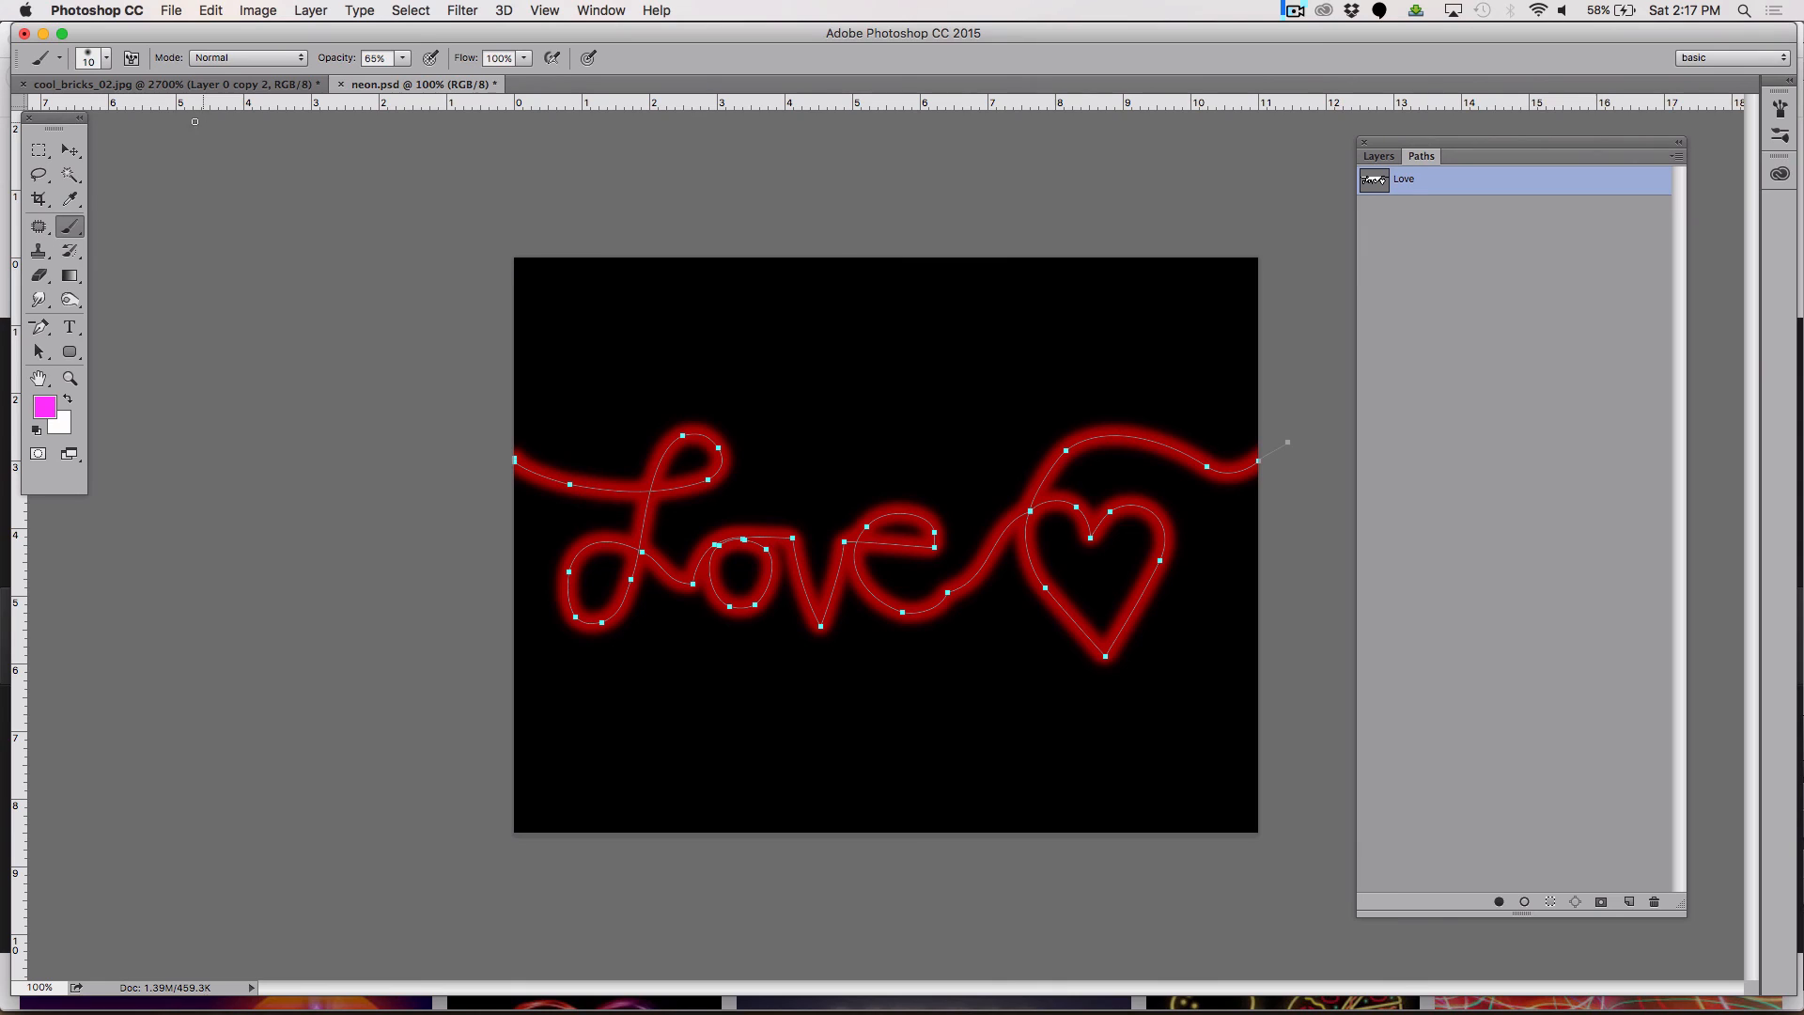
Step: Set the brush size to 8 px, stroke the Love path in magenta over the red glow, and deselect the path
{"action": "left_click", "coordinate": [106, 59]}
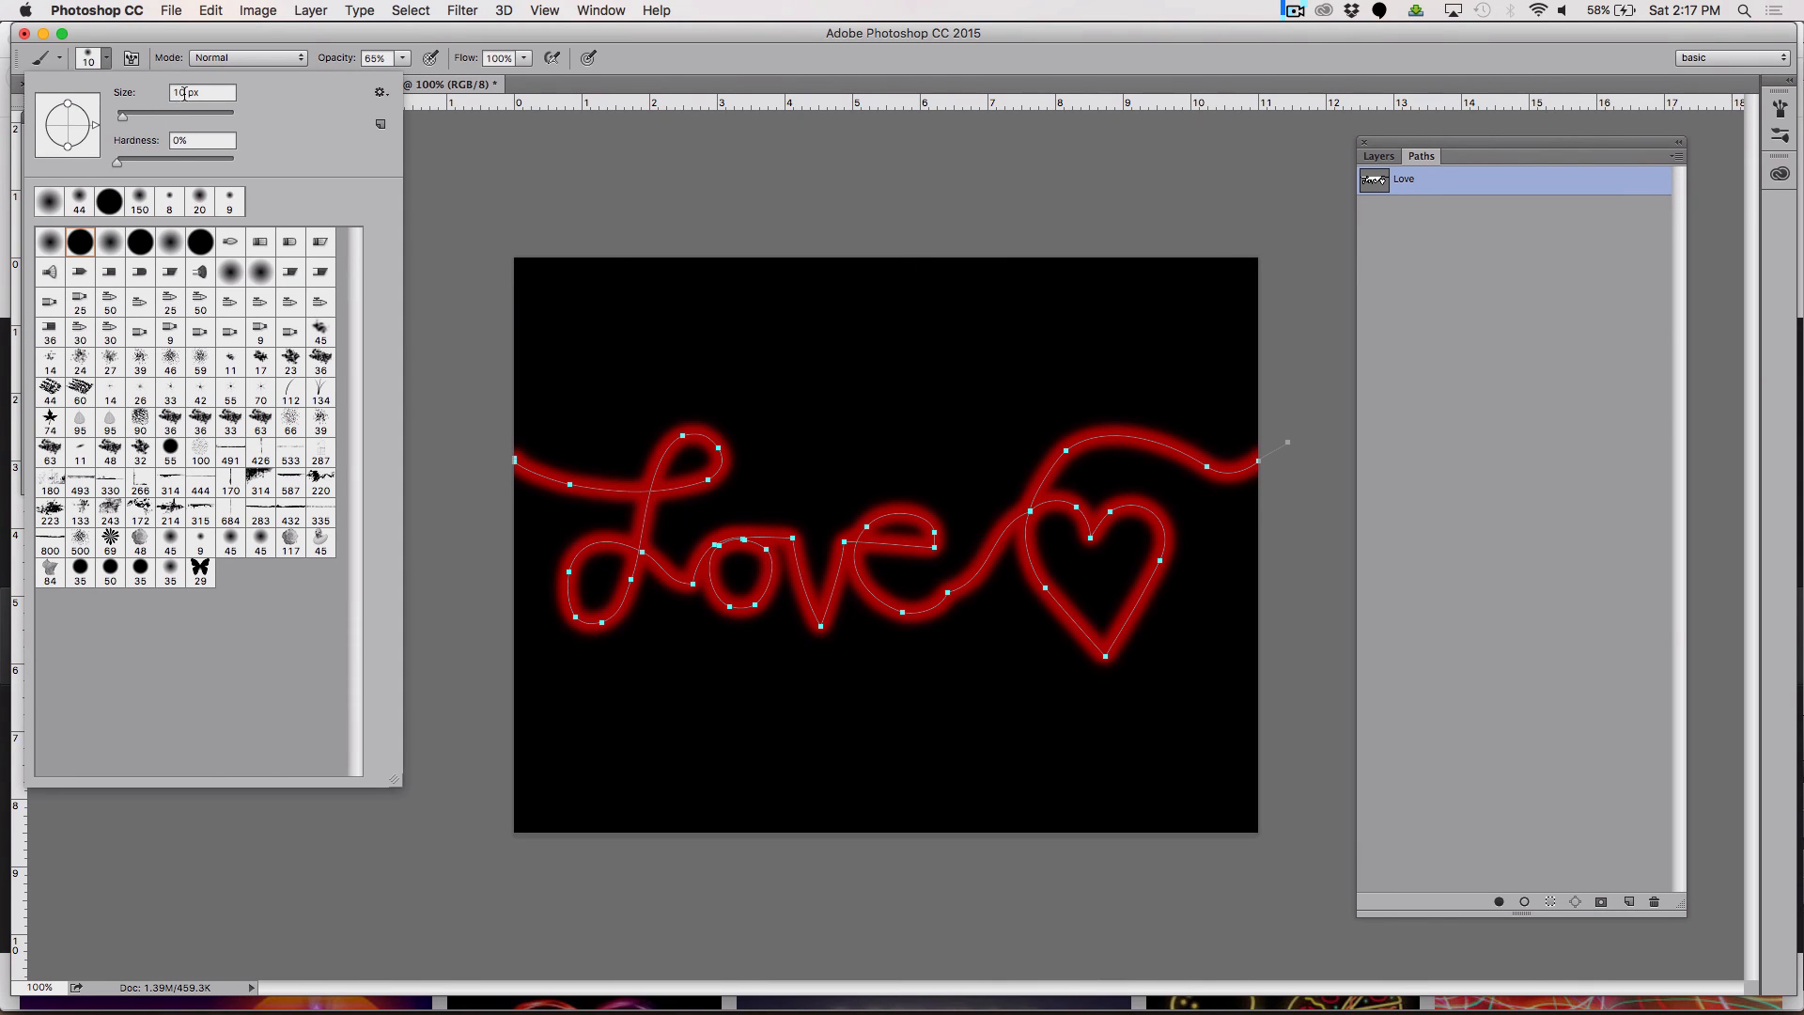
{"action": "left_click", "coordinate": [185, 92]}
{"action": "type", "text": "8"}
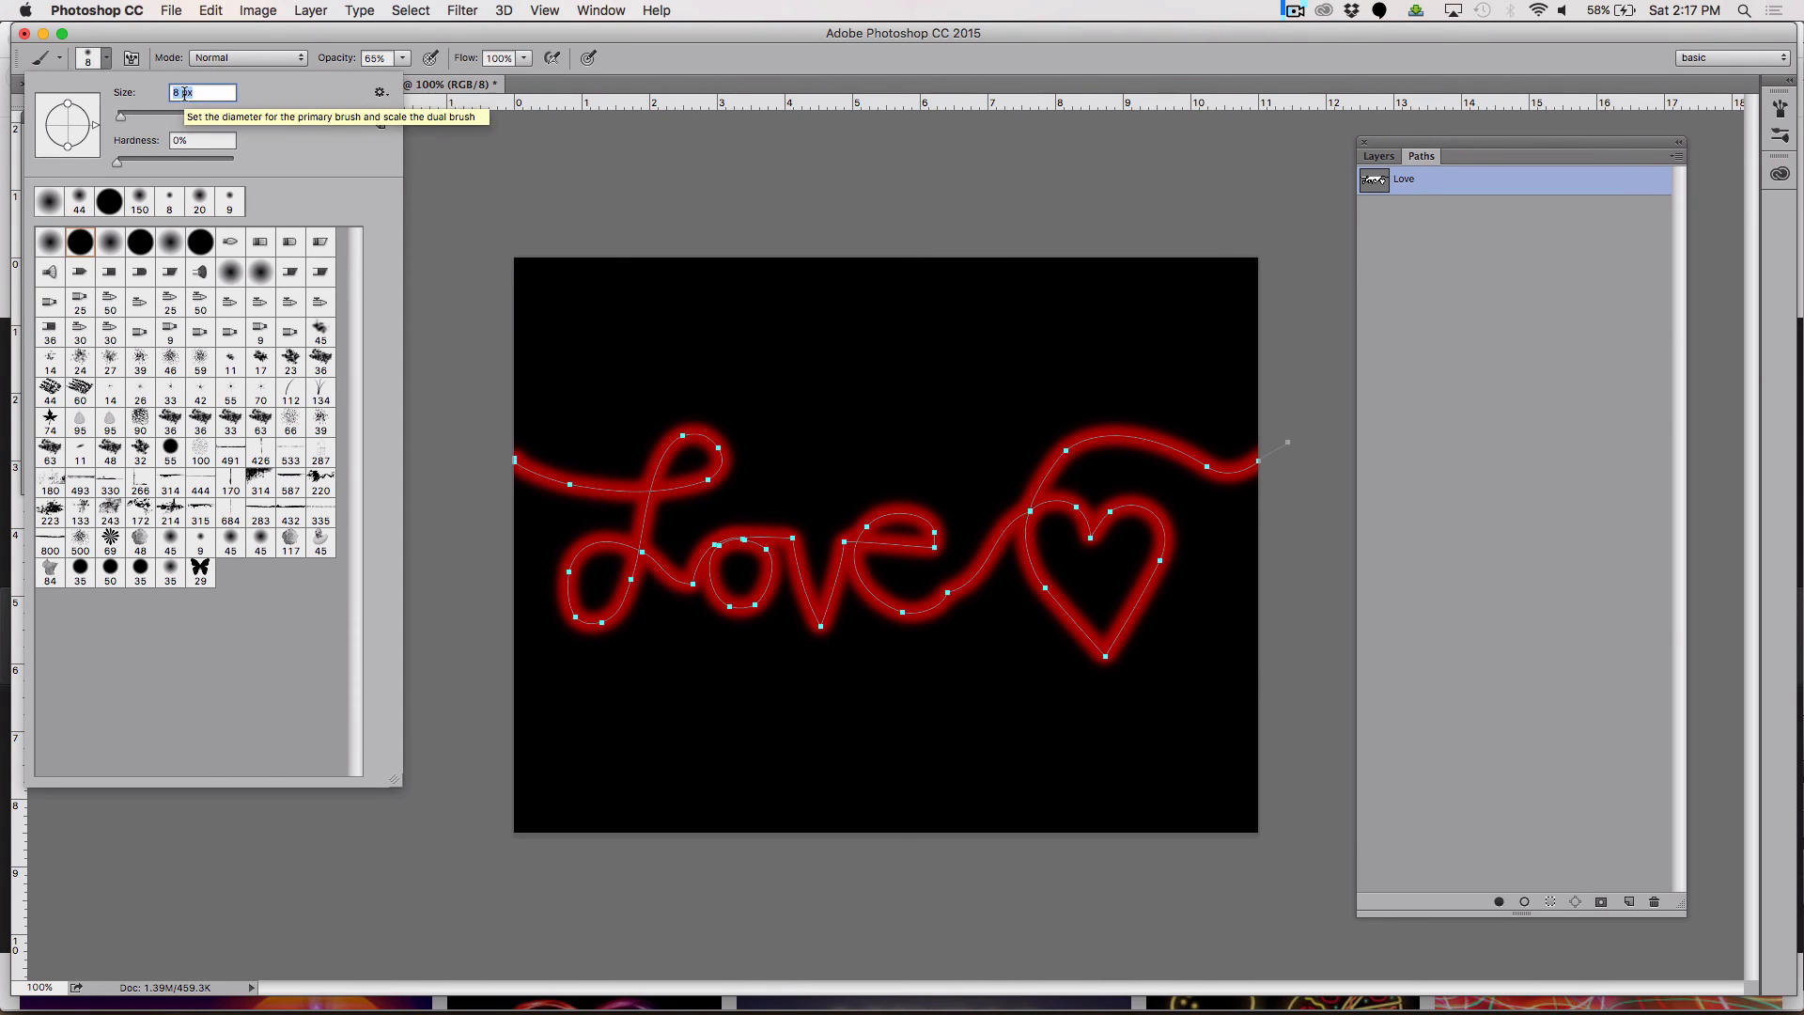
{"action": "key", "text": "Return"}
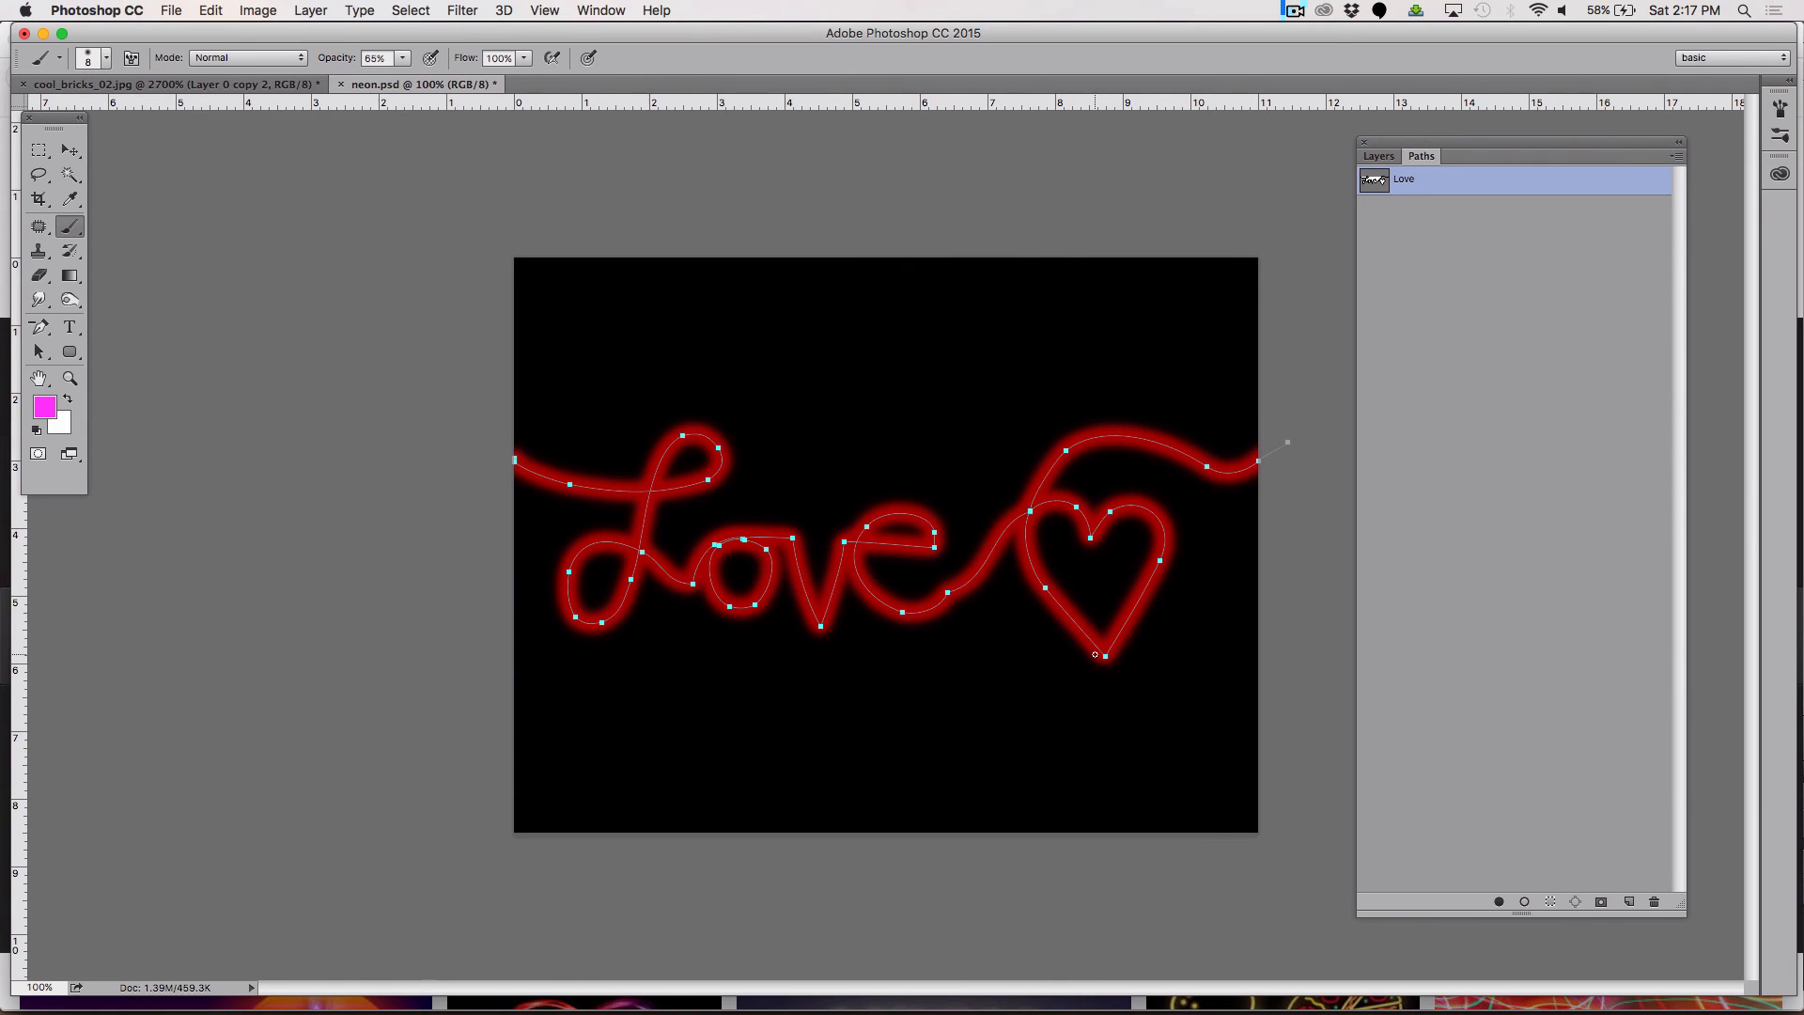
{"action": "left_click", "coordinate": [1525, 902]}
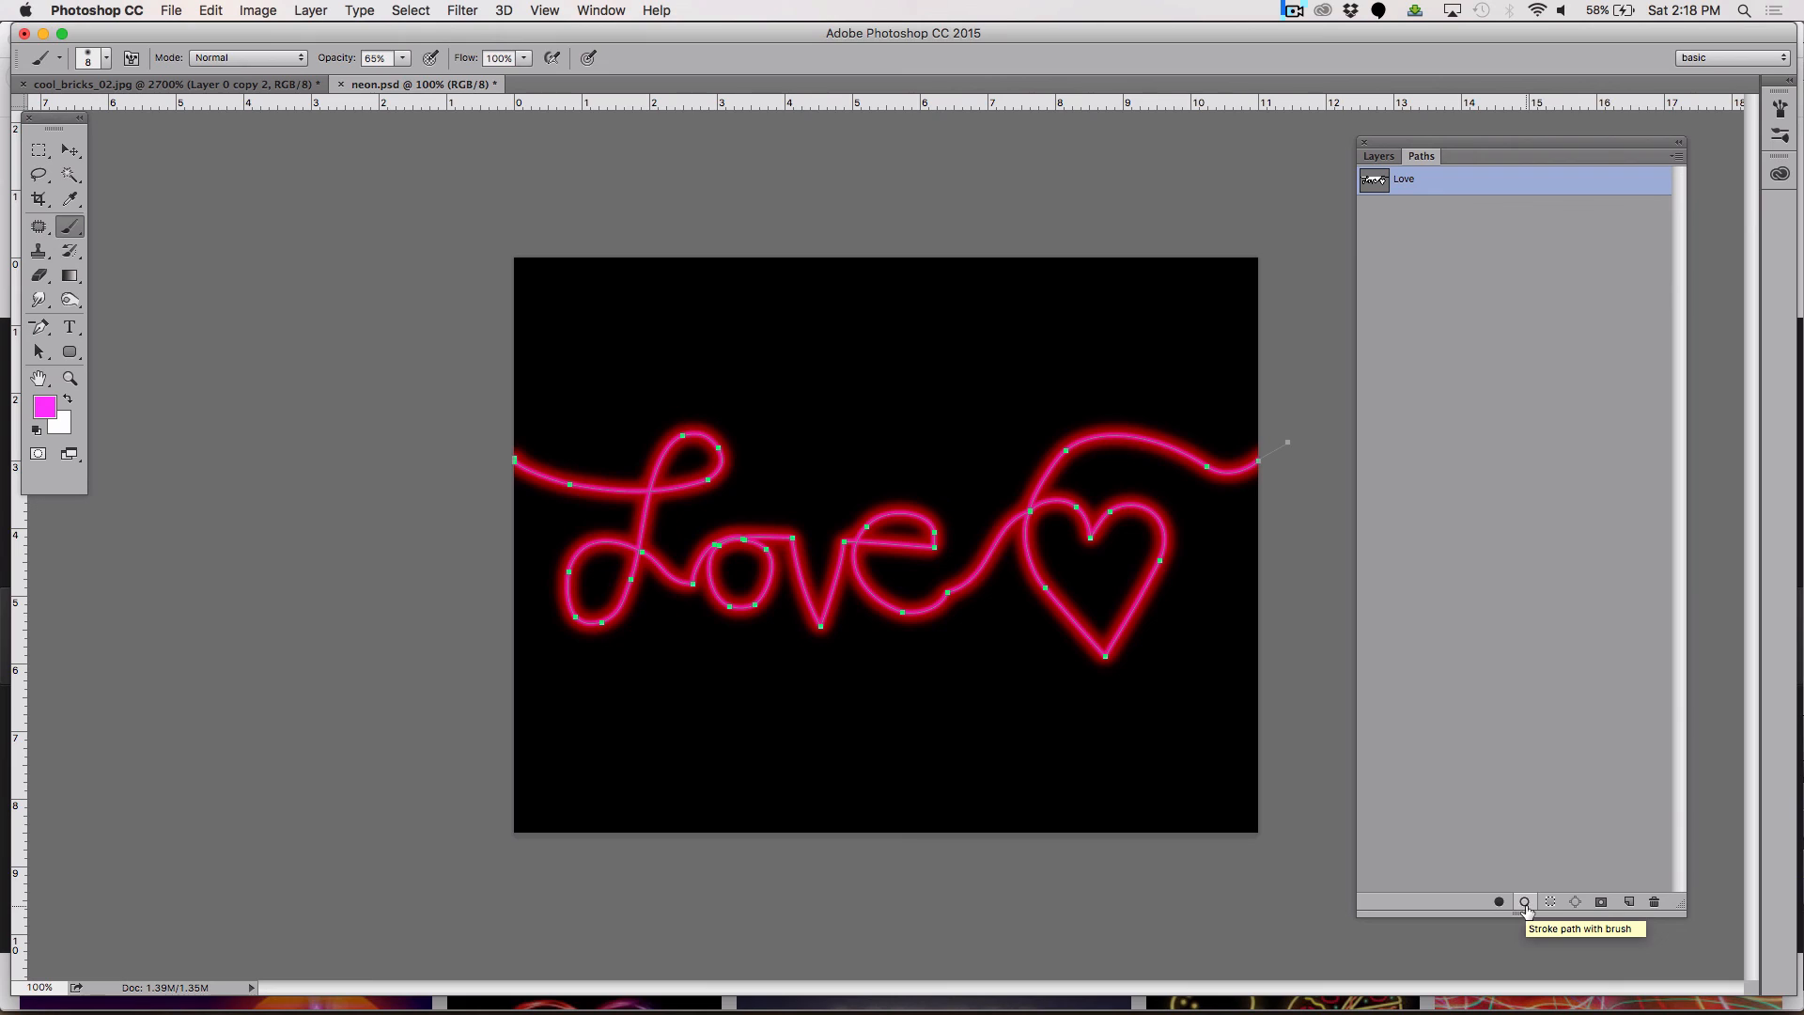
{"action": "left_click", "coordinate": [1512, 725]}
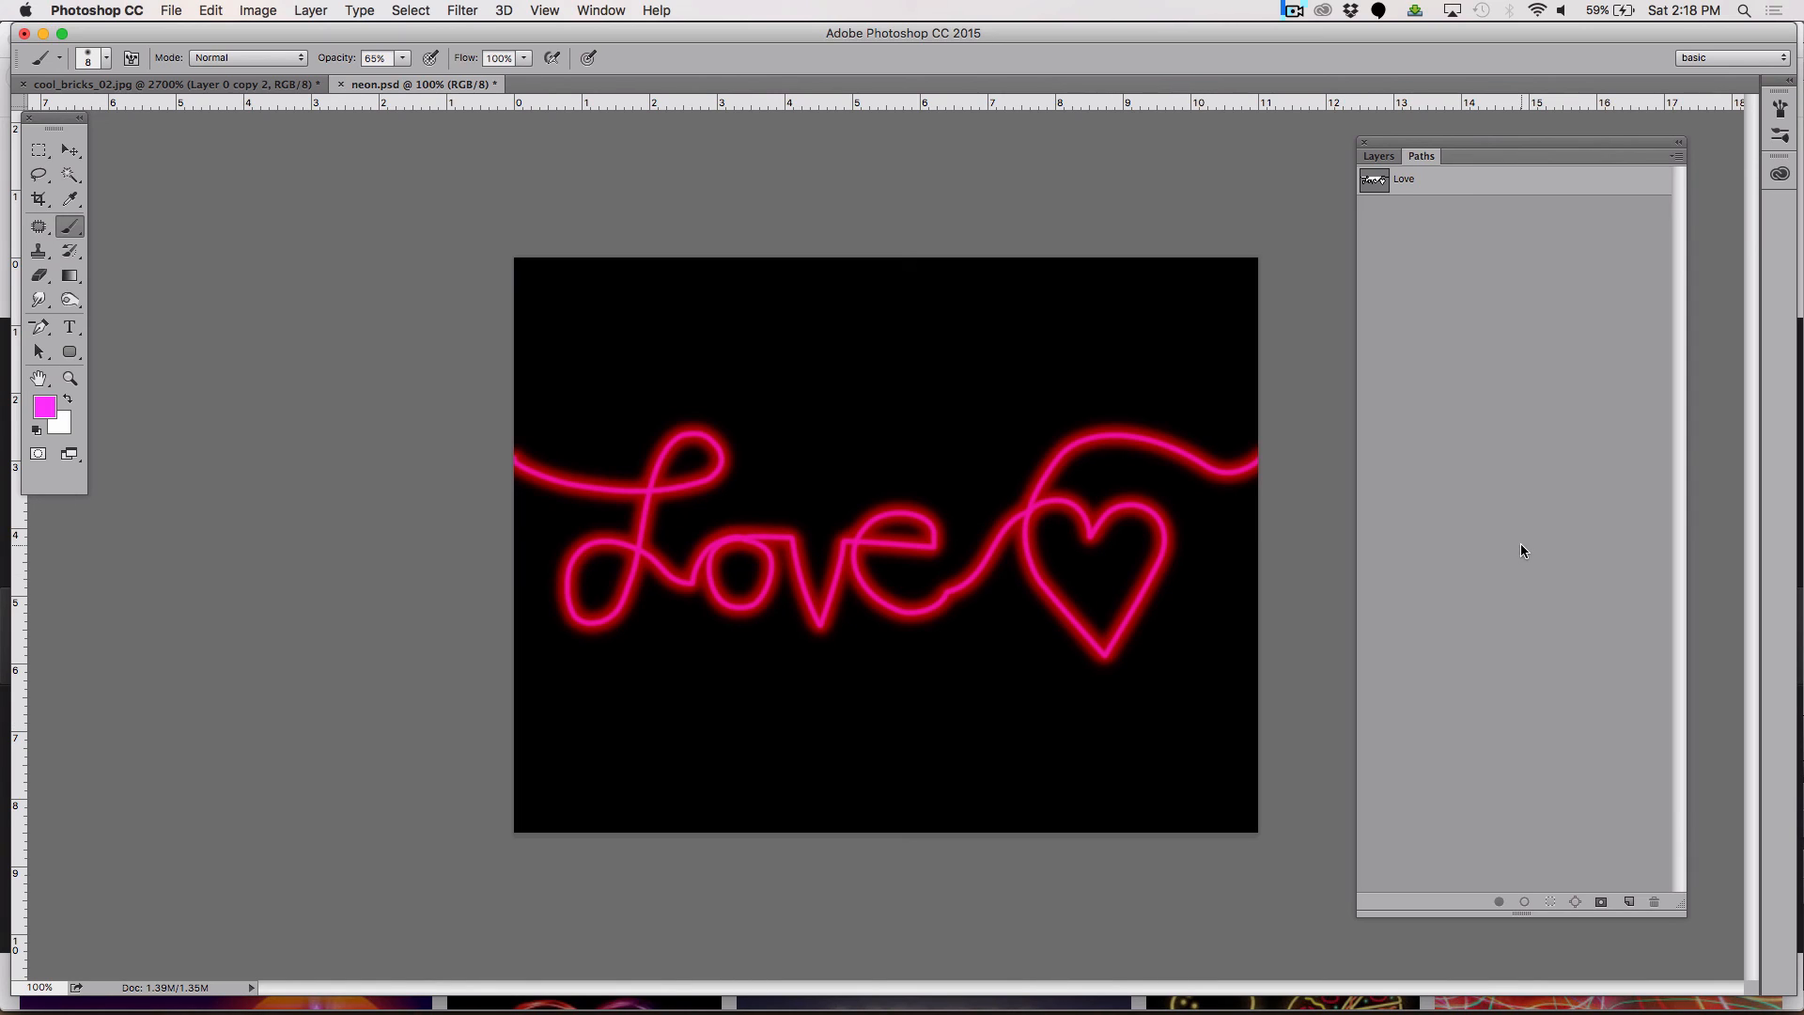
{"action": "left_click", "coordinate": [1293, 9]}
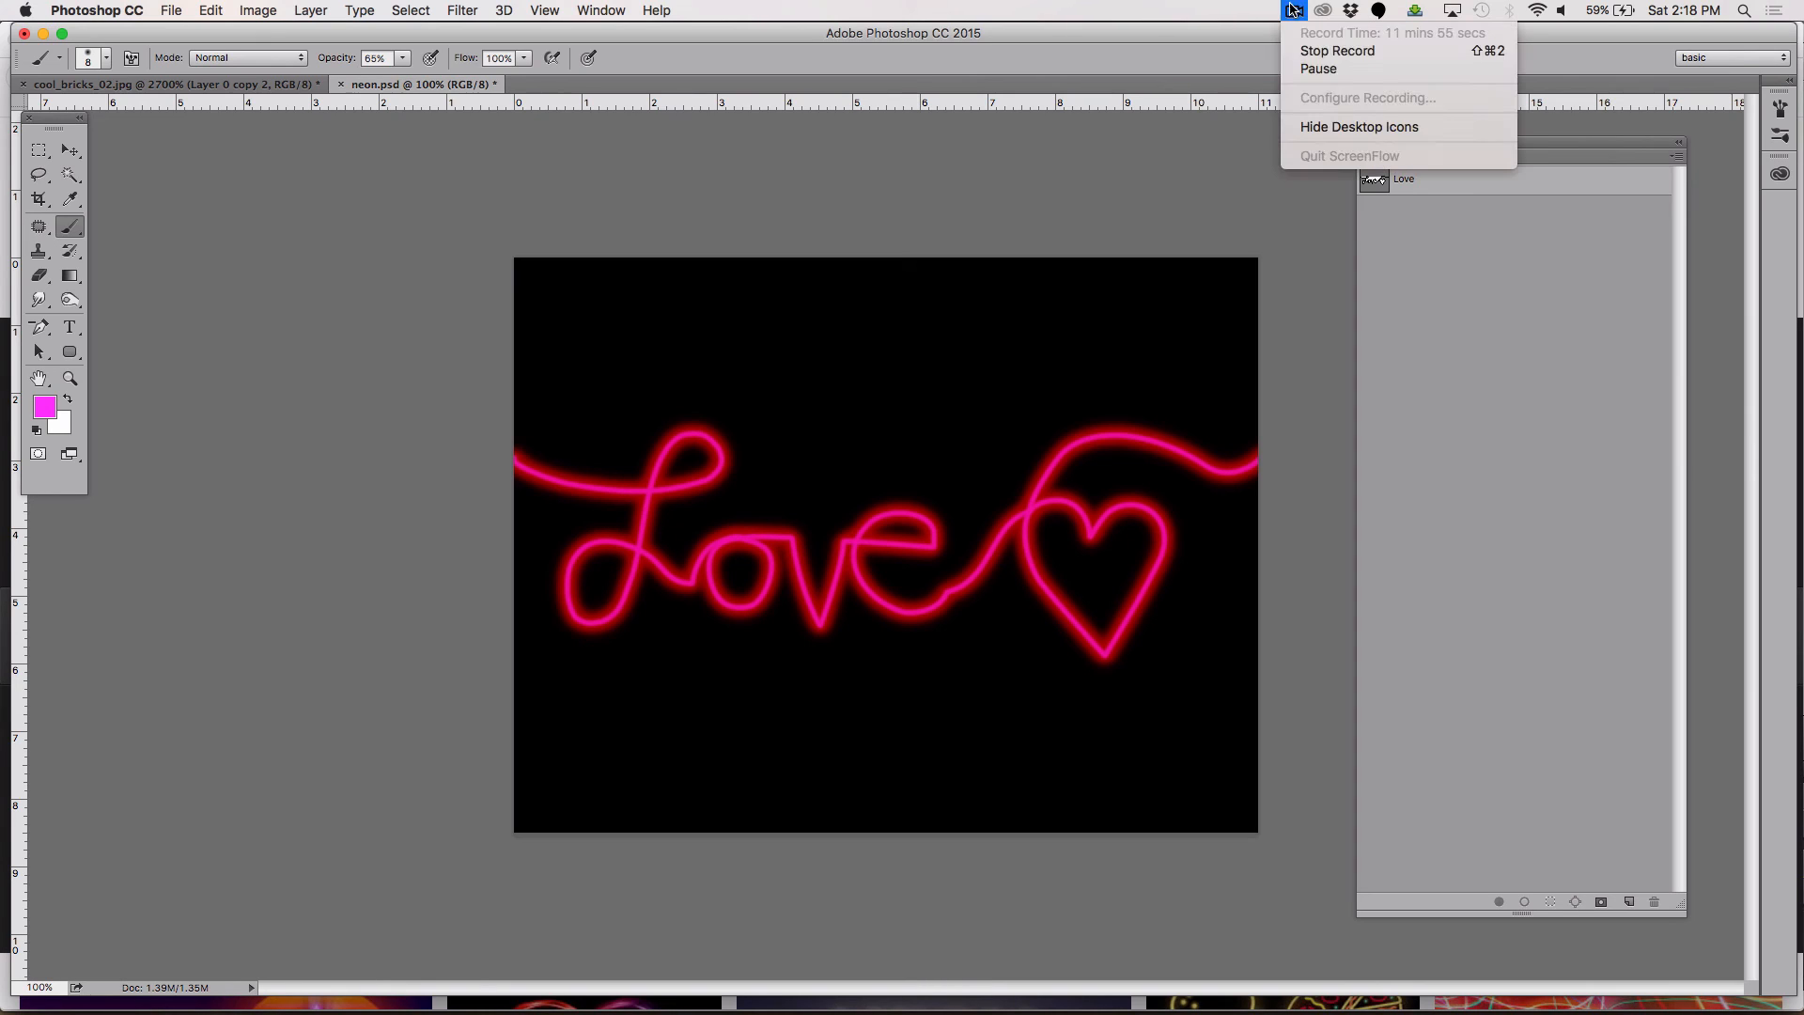